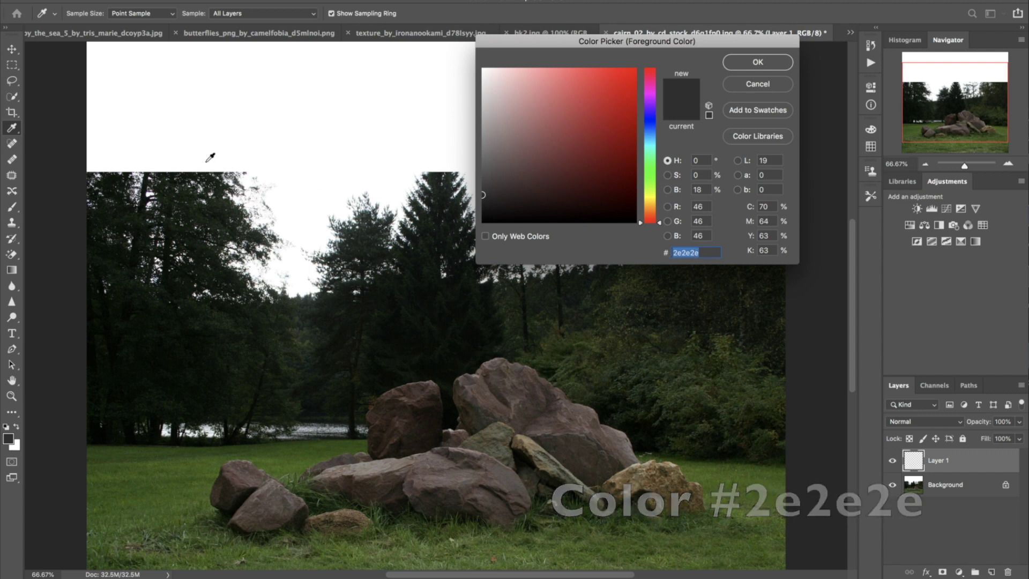
# Confirm 2e2e2e as the foreground colour and lower the Brush tool's hardness for a soft edge
pyautogui.click(743, 65)
pyautogui.press('b')
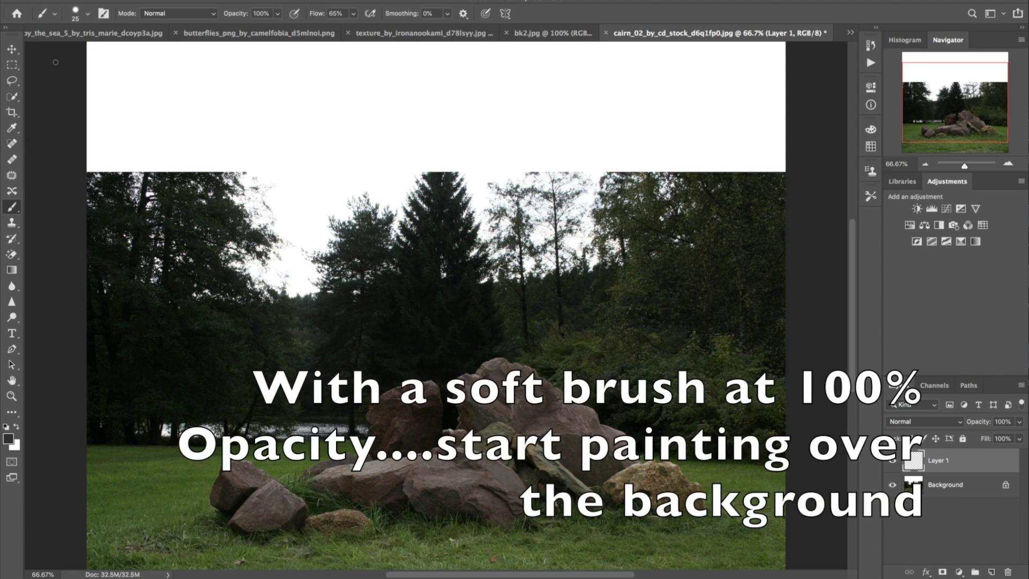
pyautogui.click(89, 14)
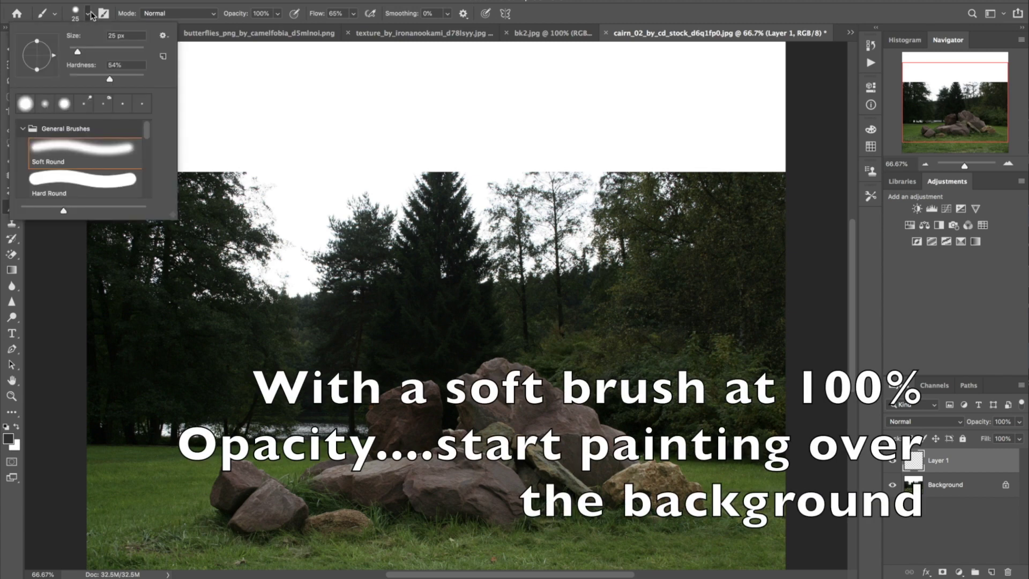
pyautogui.moveTo(109, 78); pyautogui.dragTo(50, 81)
pyautogui.click(63, 289)
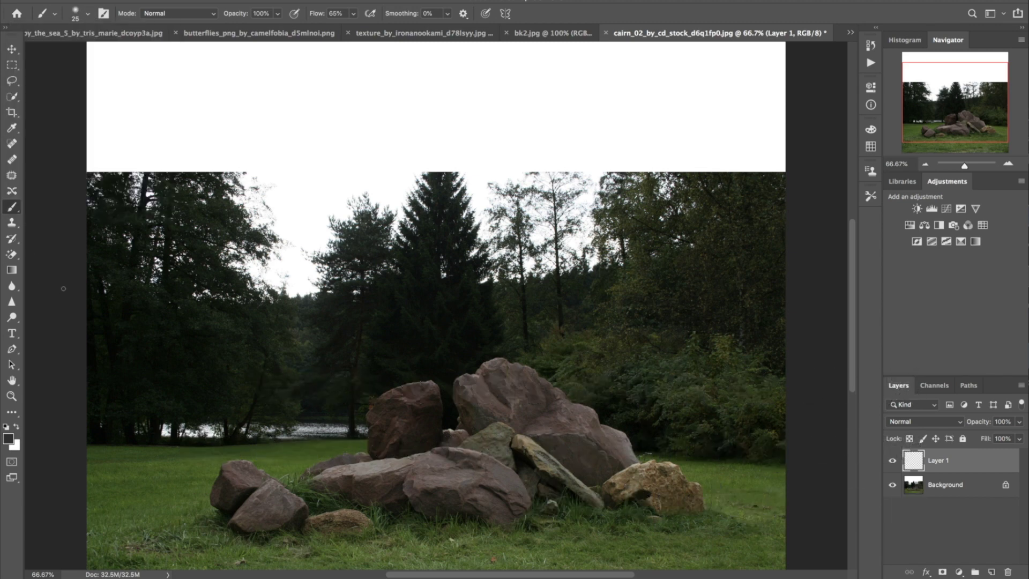
# Paint over the sky, trees and upper rocks on Layer 1 with the soft brush enlarged to 900 px
pyautogui.press(']')
pyautogui.press(']')
pyautogui.press(']')
pyautogui.press(']')
pyautogui.press(']')
pyautogui.press(']')
pyautogui.press(']')
pyautogui.press(']')
pyautogui.press(']')
pyautogui.press(']')
pyautogui.press('super+minus')
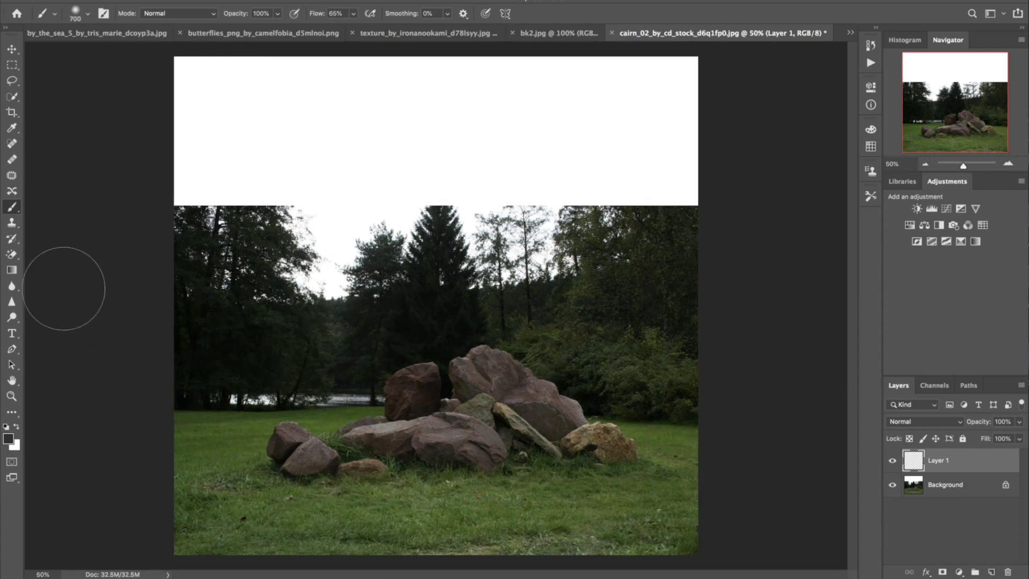
pyautogui.press(']')
pyautogui.press(']')
pyautogui.moveTo(175, 94)
pyautogui.mouseDown()
pyautogui.moveTo(161, 57)
pyautogui.moveTo(615, 69)
pyautogui.moveTo(673, 37)
pyautogui.moveTo(85, 166)
pyautogui.moveTo(248, 206)
pyautogui.moveTo(745, 269)
pyautogui.moveTo(161, 371)
pyautogui.moveTo(587, 368)
pyautogui.moveTo(157, 313)
pyautogui.moveTo(282, 56)
pyautogui.mouseUp()
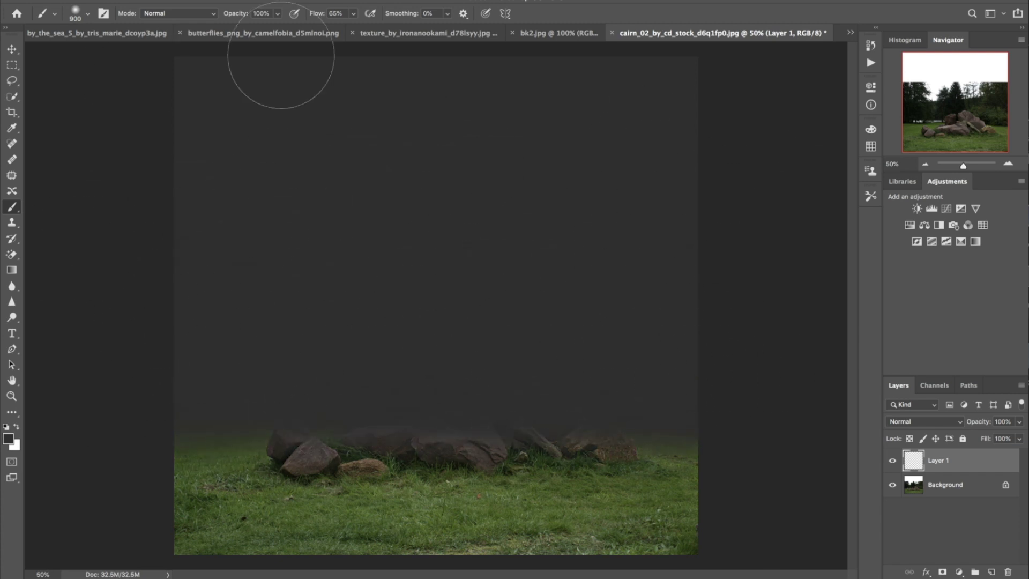
# Add a layer mask to Layer 1 and lower the layer's opacity to 69%
pyautogui.click(941, 572)
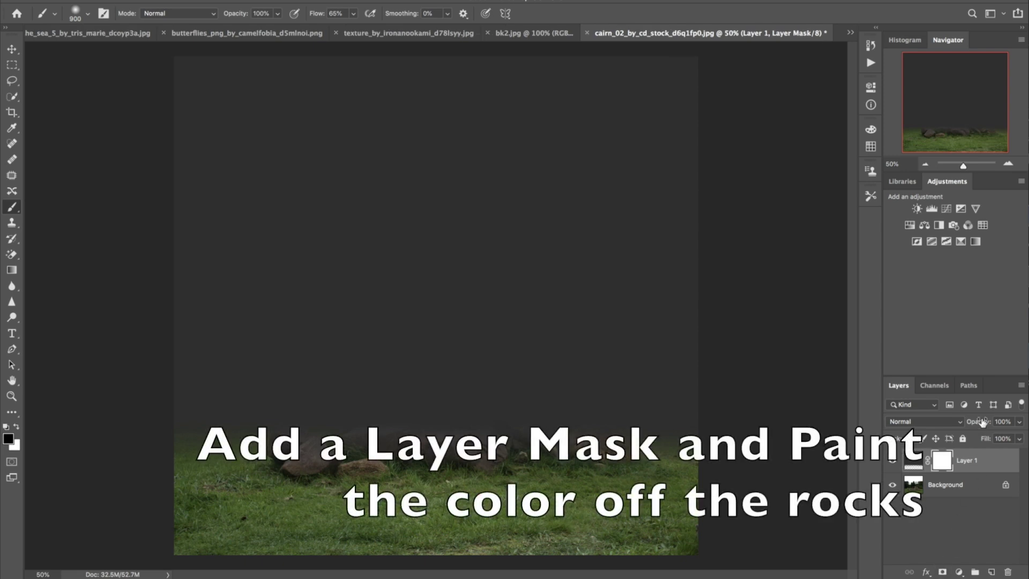
pyautogui.moveTo(964, 424); pyautogui.dragTo(963, 423)
# Reduce the brush to 90 px or smaller and mask the dark colour off the large rocks in front
pyautogui.click(86, 14)
pyautogui.click(89, 300)
pyautogui.press('[')
pyautogui.press('[')
pyautogui.press('[')
pyautogui.press('[')
pyautogui.press('[')
pyautogui.press('[')
pyautogui.press('[')
pyautogui.press('[')
pyautogui.press('[')
pyautogui.press('[')
pyautogui.press('[')
pyautogui.press('[')
pyautogui.press('[')
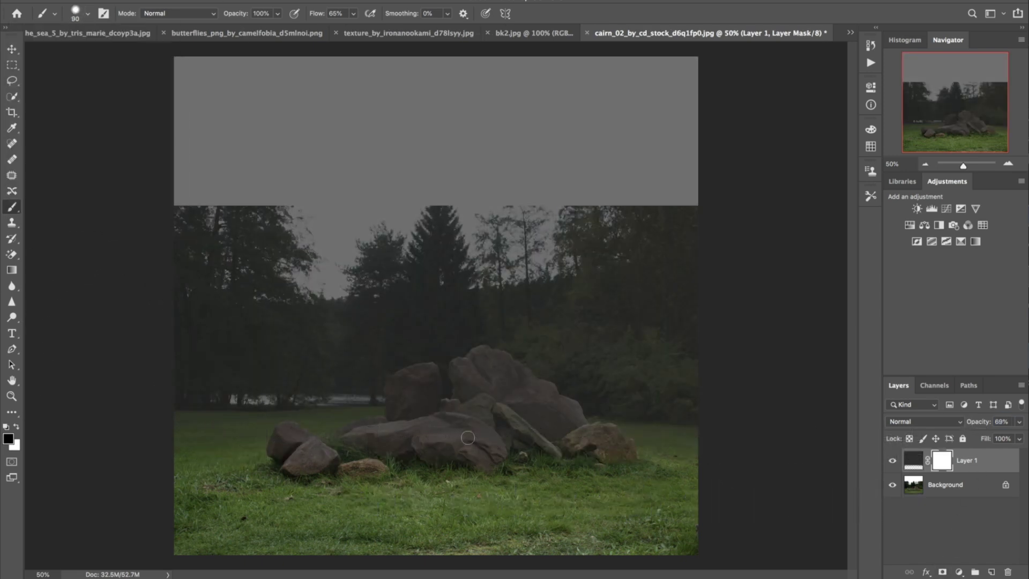
pyautogui.press('super+equal')
pyautogui.press('super+equal')
pyautogui.press('super+equal')
pyautogui.moveTo(563, 536); pyautogui.dragTo(562, 413)
pyautogui.moveTo(257, 243)
pyautogui.mouseDown()
pyautogui.moveTo(546, 245)
pyautogui.moveTo(692, 316)
pyautogui.mouseUp()
pyautogui.press('[')
pyautogui.press('[')
pyautogui.moveTo(622, 144); pyautogui.dragTo(214, 249)
pyautogui.moveTo(215, 249); pyautogui.dragTo(101, 273)
pyautogui.moveTo(434, 303); pyautogui.dragTo(716, 423)
# Mask the dark colour off the upright boulder and its outline with a brush of about 15 px
pyautogui.press('[')
pyautogui.press('[')
pyautogui.press('[')
pyautogui.press('[')
pyautogui.moveTo(343, 397)
pyautogui.mouseDown()
pyautogui.moveTo(429, 349)
pyautogui.moveTo(520, 337)
pyautogui.moveTo(684, 199)
pyautogui.moveTo(568, 187)
pyautogui.mouseUp()
pyautogui.press('[')
pyautogui.moveTo(595, 147)
pyautogui.mouseDown()
pyautogui.moveTo(555, 174)
pyautogui.moveTo(548, 228)
pyautogui.mouseUp()
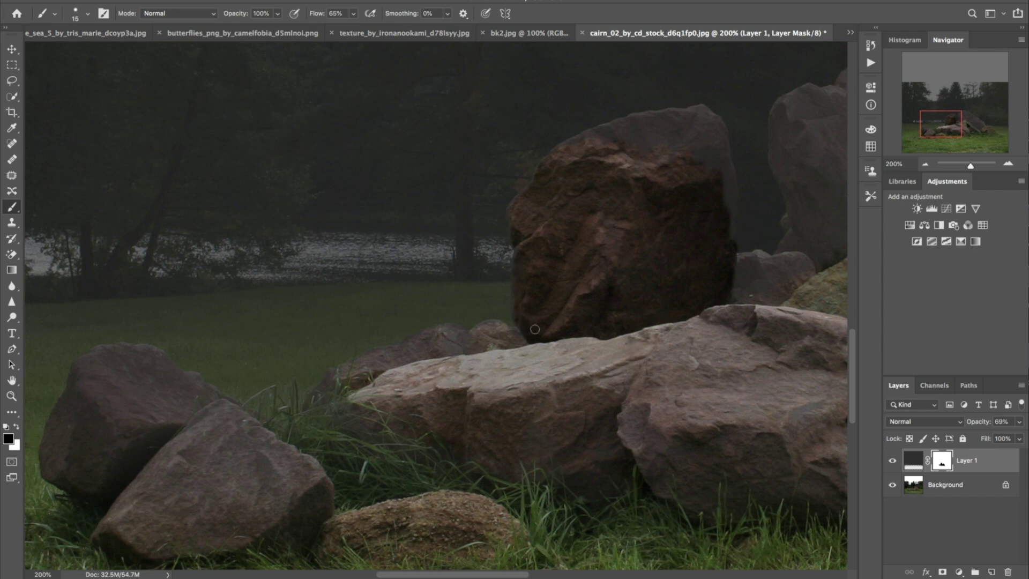
pyautogui.press(']')
pyautogui.moveTo(672, 116)
pyautogui.mouseDown()
pyautogui.moveTo(515, 141)
pyautogui.moveTo(548, 229)
pyautogui.mouseUp()
pyautogui.moveTo(639, 145); pyautogui.dragTo(599, 288)
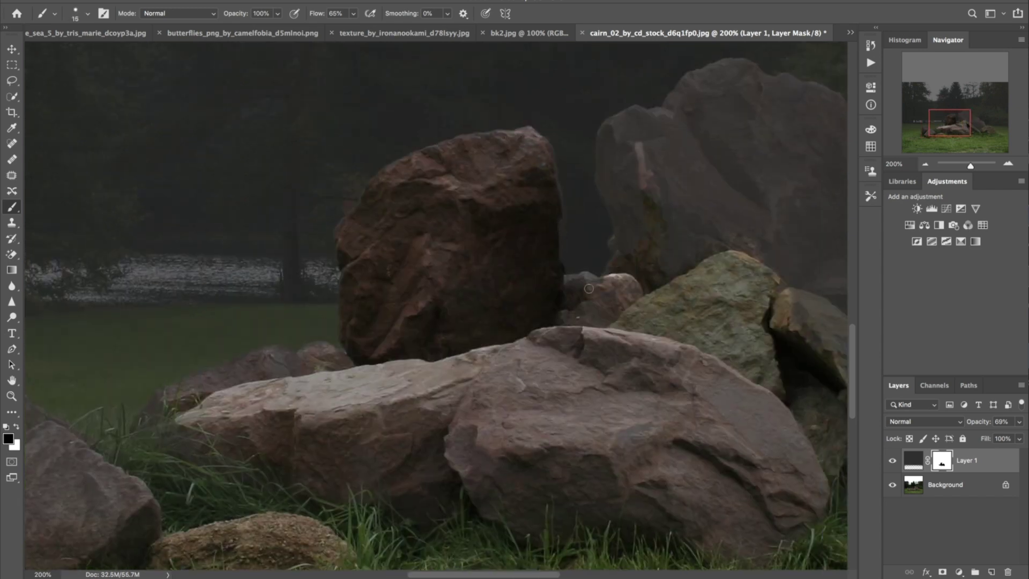
# Mask the colour off the small rock between the upright boulder and the green rock, using a 7 px brush
pyautogui.press('x')
pyautogui.press('super+plus')
pyautogui.press('super+plus')
pyautogui.moveTo(562, 404); pyautogui.dragTo(385, 509)
pyautogui.press('[')
pyautogui.press('[')
pyautogui.press('[')
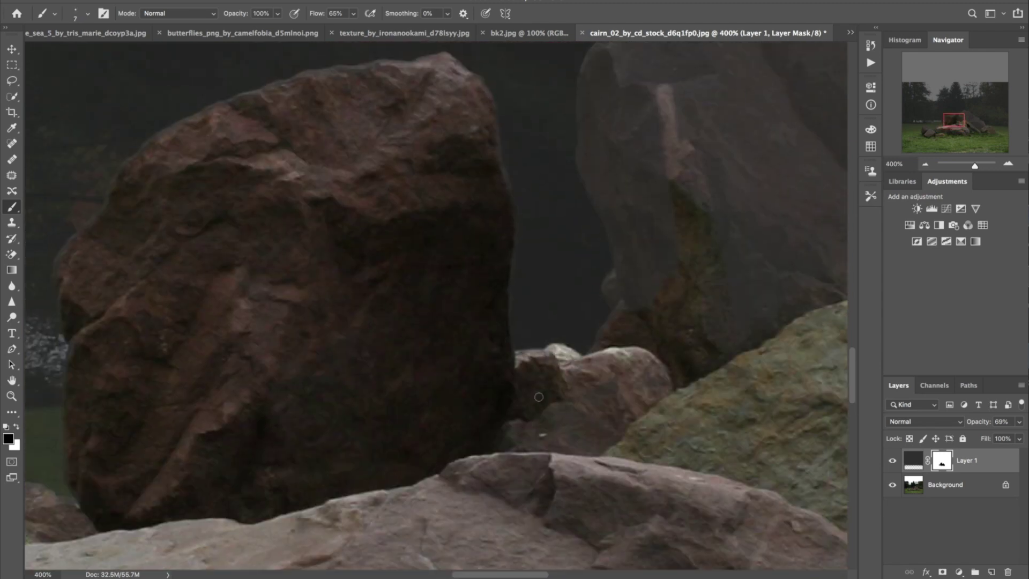
# Mask the colour off the lower edge and main face of the large back rock, enlarging the brush to 25 px
pyautogui.moveTo(632, 282)
pyautogui.mouseDown()
pyautogui.moveTo(607, 282)
pyautogui.moveTo(614, 237)
pyautogui.moveTo(648, 216)
pyautogui.mouseUp()
pyautogui.press(']')
pyautogui.press(']')
pyautogui.press(']')
pyautogui.press(']')
pyautogui.press(']')
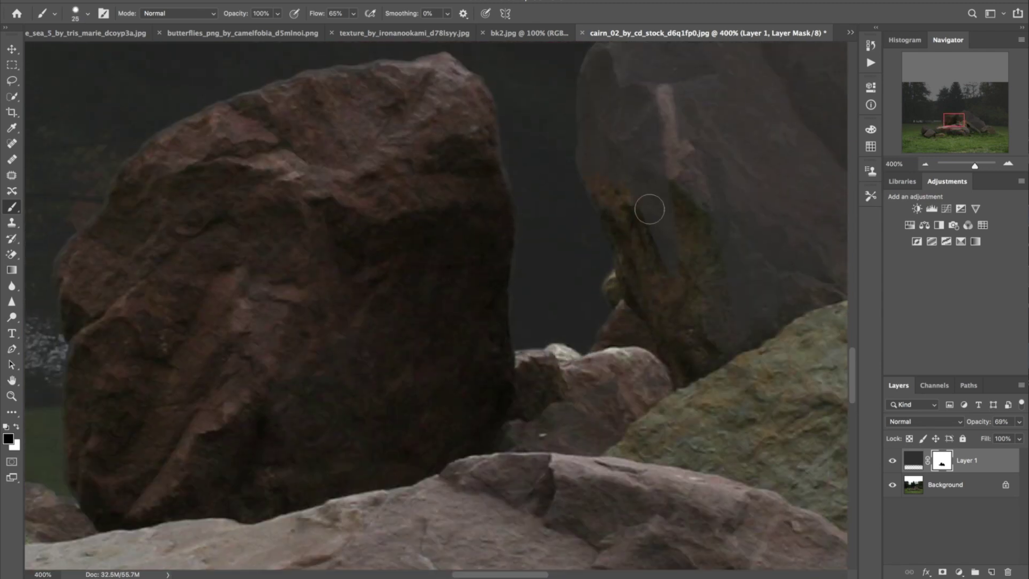
pyautogui.moveTo(721, 185); pyautogui.dragTo(764, 214)
pyautogui.moveTo(761, 199); pyautogui.dragTo(577, 340)
pyautogui.moveTo(721, 335); pyautogui.dragTo(764, 439)
pyautogui.moveTo(568, 182); pyautogui.dragTo(441, 298)
pyautogui.moveTo(621, 322); pyautogui.dragTo(595, 374)
# Trace the upper edge of the large back rock on the mask with an 8 px brush
pyautogui.press('[')
pyautogui.press('[')
pyautogui.press('[')
pyautogui.press('[')
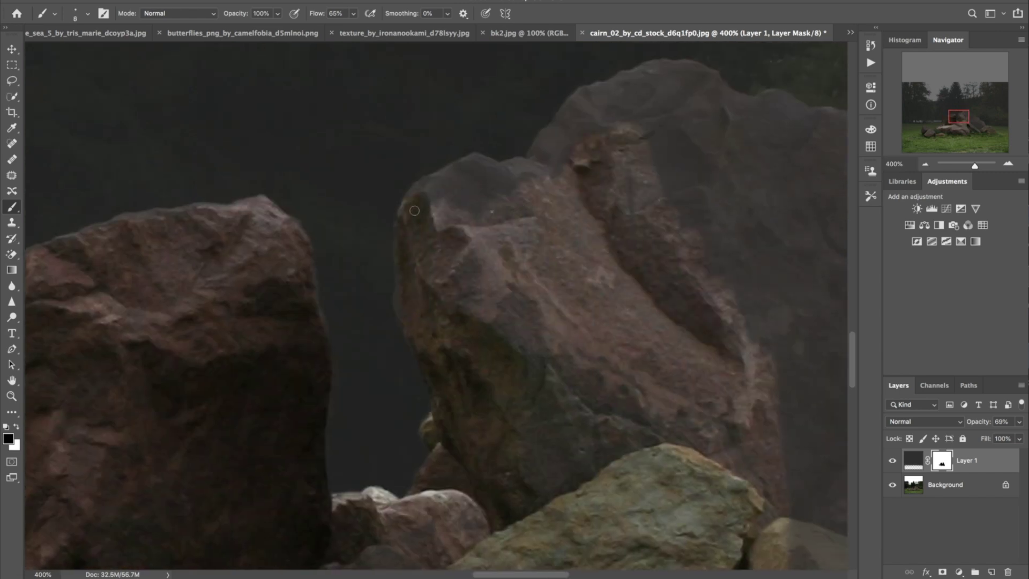
pyautogui.moveTo(429, 196)
pyautogui.mouseDown()
pyautogui.moveTo(474, 159)
pyautogui.moveTo(542, 170)
pyautogui.moveTo(546, 148)
pyautogui.mouseUp()
pyautogui.moveTo(535, 152); pyautogui.dragTo(371, 254)
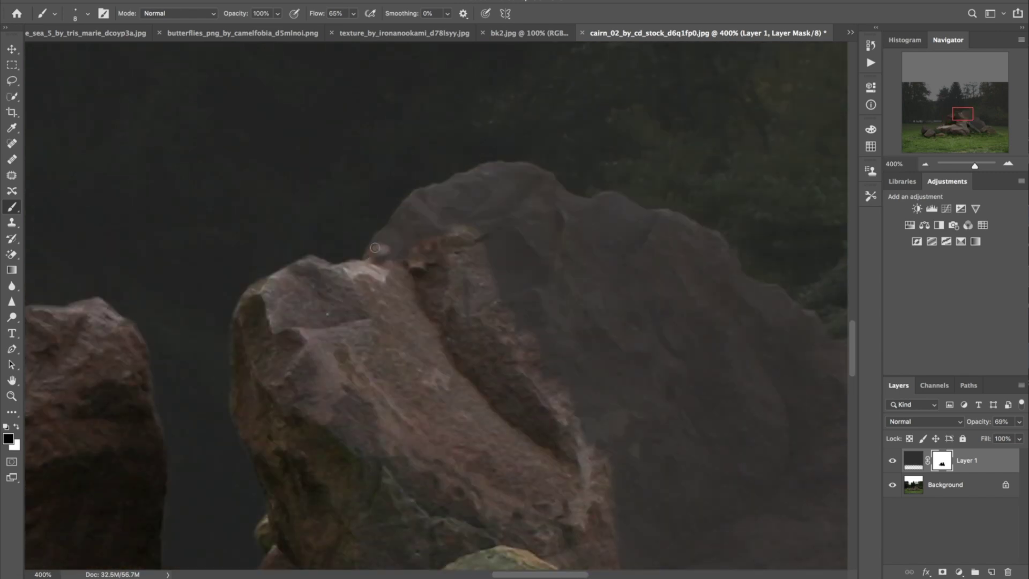
pyautogui.moveTo(418, 194)
pyautogui.mouseDown()
pyautogui.moveTo(498, 169)
pyautogui.moveTo(463, 313)
pyautogui.moveTo(410, 253)
pyautogui.moveTo(533, 185)
pyautogui.moveTo(482, 222)
pyautogui.mouseUp()
pyautogui.moveTo(534, 334); pyautogui.dragTo(378, 335)
pyautogui.moveTo(398, 185)
pyautogui.mouseDown()
pyautogui.moveTo(517, 228)
pyautogui.moveTo(755, 421)
pyautogui.mouseUp()
# Enlarge the brush and mask the colour off the rest of the large back rock's face
pyautogui.press(']')
pyautogui.press(']')
pyautogui.press(']')
pyautogui.press(']')
pyautogui.press(']')
pyautogui.press(']')
pyautogui.moveTo(423, 220)
pyautogui.mouseDown()
pyautogui.moveTo(610, 360)
pyautogui.moveTo(460, 245)
pyautogui.moveTo(480, 222)
pyautogui.mouseUp()
pyautogui.moveTo(654, 418); pyautogui.dragTo(401, 271)
pyautogui.moveTo(461, 258)
pyautogui.mouseDown()
pyautogui.moveTo(493, 366)
pyautogui.moveTo(424, 229)
pyautogui.moveTo(513, 439)
pyautogui.moveTo(365, 385)
pyautogui.moveTo(339, 512)
pyautogui.moveTo(591, 387)
pyautogui.moveTo(675, 373)
pyautogui.moveTo(650, 333)
pyautogui.moveTo(519, 298)
pyautogui.moveTo(511, 285)
pyautogui.moveTo(594, 315)
pyautogui.mouseUp()
# Clear the colour along the large back rock's sloping outer edge with a smaller brush
pyautogui.press('[')
pyautogui.press('[')
pyautogui.press('[')
pyautogui.moveTo(593, 298); pyautogui.dragTo(539, 293)
pyautogui.moveTo(624, 338)
pyautogui.mouseDown()
pyautogui.moveTo(660, 374)
pyautogui.moveTo(593, 324)
pyautogui.mouseUp()
pyautogui.moveTo(678, 415)
pyautogui.mouseDown()
pyautogui.moveTo(303, 248)
pyautogui.moveTo(467, 305)
pyautogui.moveTo(554, 482)
pyautogui.mouseUp()
# Enlarge the brush slightly and mask the colour off the remaining rocks on the pile's right side
pyautogui.press(']')
pyautogui.press(']')
pyautogui.moveTo(343, 284)
pyautogui.mouseDown()
pyautogui.moveTo(450, 346)
pyautogui.moveTo(198, 292)
pyautogui.moveTo(439, 256)
pyautogui.mouseUp()
pyautogui.moveTo(196, 312); pyautogui.dragTo(474, 536)
pyautogui.moveTo(628, 528); pyautogui.dragTo(732, 473)
pyautogui.moveTo(372, 390); pyautogui.dragTo(358, 300)
pyautogui.moveTo(448, 452); pyautogui.dragTo(498, 501)
pyautogui.moveTo(615, 408); pyautogui.dragTo(369, 381)
# Refine the mask along the edges of the right-hand rocks with a smaller brush
pyautogui.press('[')
pyautogui.press('[')
pyautogui.press('[')
pyautogui.moveTo(551, 342)
pyautogui.mouseDown()
pyautogui.moveTo(578, 316)
pyautogui.moveTo(654, 291)
pyautogui.mouseUp()
pyautogui.press('x')
pyautogui.press('x')
pyautogui.moveTo(655, 358)
pyautogui.mouseDown()
pyautogui.moveTo(668, 311)
pyautogui.moveTo(742, 304)
pyautogui.mouseUp()
pyautogui.moveTo(744, 307)
pyautogui.mouseDown()
pyautogui.moveTo(486, 273)
pyautogui.moveTo(578, 372)
pyautogui.moveTo(648, 399)
pyautogui.moveTo(677, 481)
pyautogui.mouseUp()
# Finish masking the right-hand rocks, and clear the colour off the low rocks behind the long front rock
pyautogui.press('x')
pyautogui.press(']')
pyautogui.press(']')
pyautogui.press(']')
pyautogui.press(']')
pyautogui.moveTo(655, 416)
pyautogui.mouseDown()
pyautogui.moveTo(641, 468)
pyautogui.moveTo(506, 308)
pyautogui.moveTo(338, 298)
pyautogui.moveTo(372, 465)
pyautogui.moveTo(461, 434)
pyautogui.mouseUp()
pyautogui.moveTo(85, 436)
pyautogui.mouseDown()
pyautogui.moveTo(239, 462)
pyautogui.moveTo(576, 343)
pyautogui.mouseUp()
pyautogui.moveTo(160, 300); pyautogui.dragTo(563, 376)
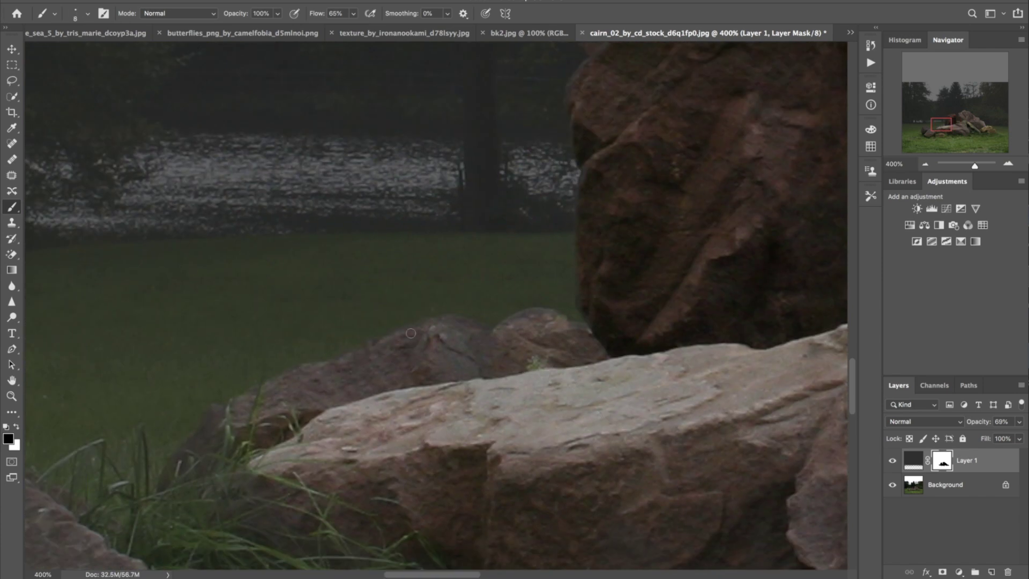
# Mask the colour off the two rocks at the pile's far left and the grass area beside them
pyautogui.press('super+minus')
pyautogui.press('super+minus')
pyautogui.moveTo(445, 406); pyautogui.dragTo(699, 386)
pyautogui.press('super+plus')
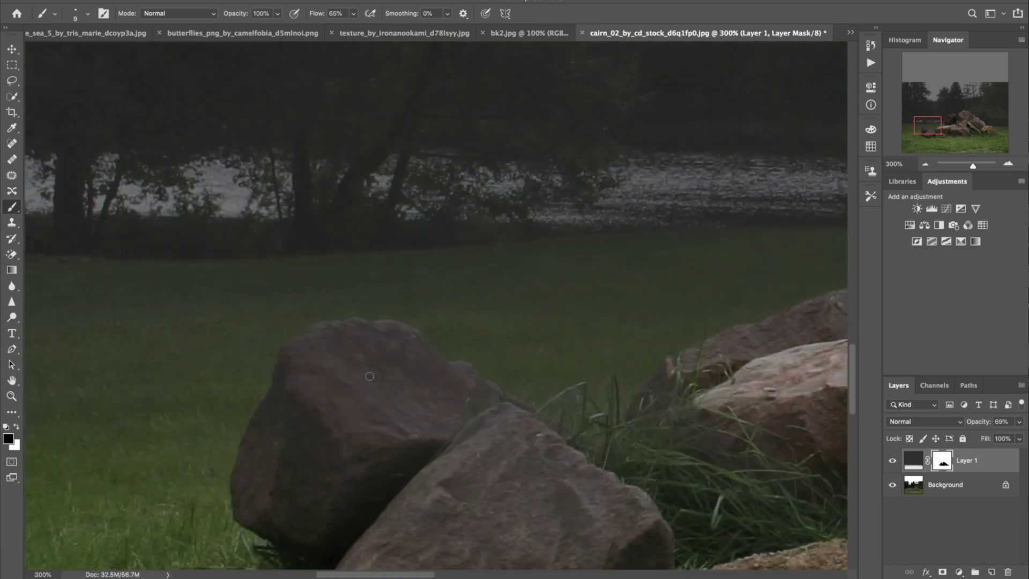
pyautogui.press(']')
pyautogui.press(']')
pyautogui.press(']')
pyautogui.press(']')
pyautogui.moveTo(343, 429); pyautogui.dragTo(290, 404)
pyautogui.moveTo(314, 336)
pyautogui.mouseDown()
pyautogui.moveTo(371, 325)
pyautogui.moveTo(453, 433)
pyautogui.moveTo(318, 343)
pyautogui.moveTo(380, 371)
pyautogui.moveTo(442, 371)
pyautogui.moveTo(491, 396)
pyautogui.moveTo(536, 444)
pyautogui.moveTo(492, 503)
pyautogui.mouseUp()
pyautogui.moveTo(266, 507); pyautogui.dragTo(345, 385)
pyautogui.press(']')
pyautogui.press(']')
pyautogui.press(']')
pyautogui.moveTo(654, 375)
pyautogui.mouseDown()
pyautogui.moveTo(635, 331)
pyautogui.moveTo(695, 386)
pyautogui.mouseUp()
# Raise Layer 1's opacity to 100%
pyautogui.press('super+minus')
pyautogui.press('super+minus')
pyautogui.press('super+minus')
pyautogui.press('super+minus')
pyautogui.moveTo(976, 422); pyautogui.dragTo(991, 430)
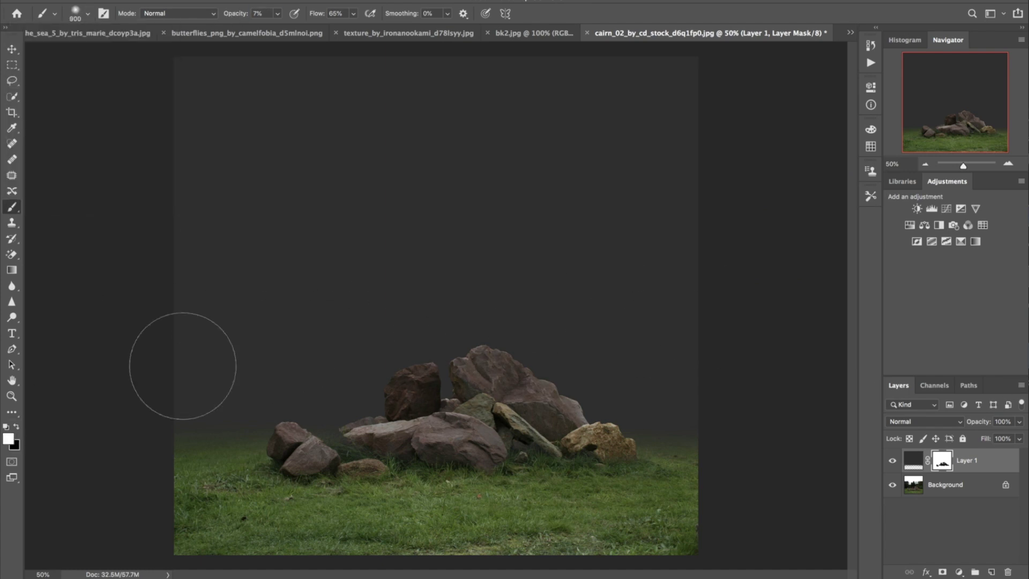
# Switch to the seaside model photo, loosely outline the seated girl with the Lasso, and copy her to a new layer
pyautogui.click(12, 49)
pyautogui.click(105, 35)
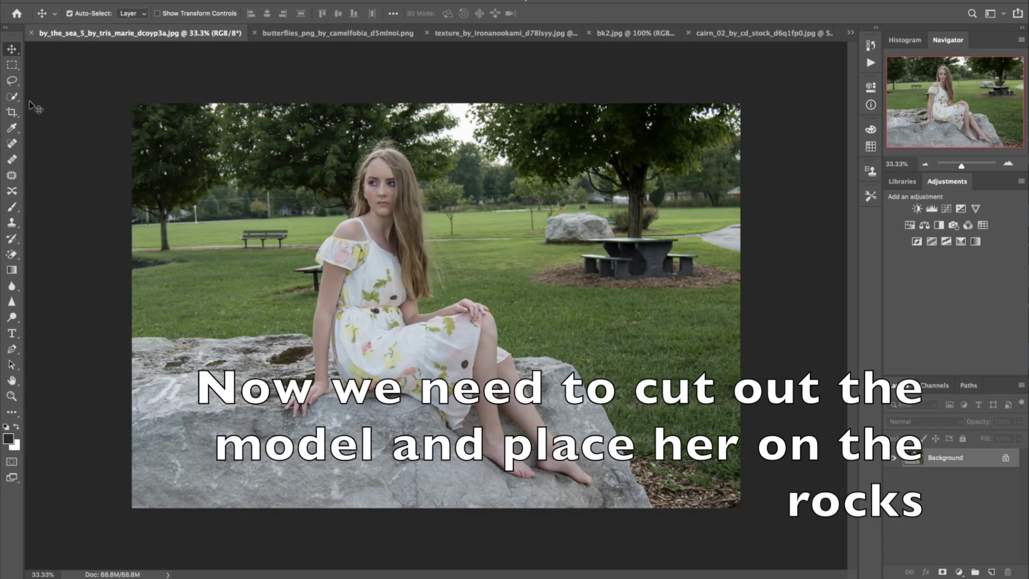
pyautogui.click(12, 81)
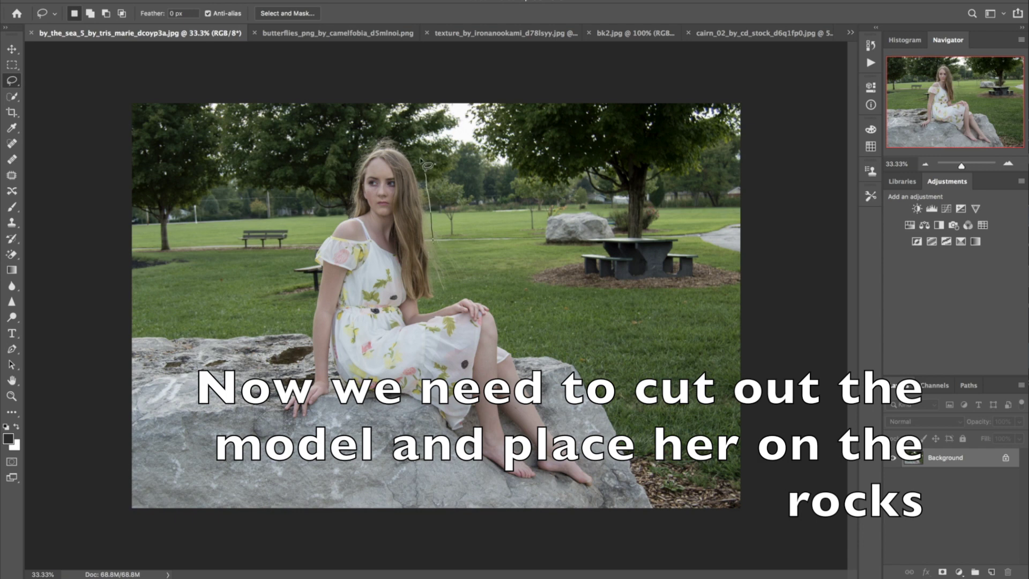
pyautogui.moveTo(313, 237)
pyautogui.mouseDown()
pyautogui.moveTo(279, 422)
pyautogui.moveTo(433, 239)
pyautogui.mouseUp()
pyautogui.press('super+j')
# Bring the cut-out model into the rock pile image, then scale her down and position her on the rocks
pyautogui.press('v')
pyautogui.moveTo(388, 334); pyautogui.dragTo(469, 370)
pyautogui.press('super+t')
pyautogui.moveTo(196, 117); pyautogui.dragTo(443, 391)
pyautogui.moveTo(521, 495); pyautogui.dragTo(445, 328)
pyautogui.moveTo(367, 223); pyautogui.dragTo(431, 295)
pyautogui.moveTo(500, 401); pyautogui.dragTo(458, 382)
pyautogui.click(593, 14)
# Add a layer mask to the model's layer and set up a black brush at 100% opacity
pyautogui.click(941, 572)
pyautogui.press('b')
pyautogui.press('x')
pyautogui.click(88, 14)
pyautogui.click(118, 309)
pyautogui.moveTo(236, 18); pyautogui.dragTo(248, 19)
# Mask out the park background around the model's head and long hair with a progressively smaller brush
pyautogui.press('[')
pyautogui.press('[')
pyautogui.press('[')
pyautogui.press('[')
pyautogui.press('[')
pyautogui.press('[')
pyautogui.press('[')
pyautogui.press('[')
pyautogui.press('super+plus')
pyautogui.press('super+plus')
pyautogui.press('super+plus')
pyautogui.press('super+plus')
pyautogui.press('[')
pyautogui.press('[')
pyautogui.press('[')
pyautogui.press('[')
pyautogui.press('[')
pyautogui.moveTo(399, 289)
pyautogui.mouseDown()
pyautogui.moveTo(409, 371)
pyautogui.moveTo(497, 157)
pyautogui.moveTo(420, 258)
pyautogui.moveTo(531, 110)
pyautogui.moveTo(613, 177)
pyautogui.moveTo(656, 274)
pyautogui.mouseUp()
pyautogui.press('[')
pyautogui.press('[')
pyautogui.press('[')
pyautogui.press('[')
pyautogui.press('[')
pyautogui.moveTo(712, 385)
pyautogui.mouseDown()
pyautogui.moveTo(680, 329)
pyautogui.moveTo(611, 305)
pyautogui.mouseUp()
pyautogui.moveTo(581, 297)
pyautogui.mouseDown()
pyautogui.moveTo(568, 237)
pyautogui.moveTo(590, 416)
pyautogui.moveTo(656, 406)
pyautogui.mouseUp()
# Mask out the background around the model's bare shoulder and ruffled sleeve
pyautogui.moveTo(602, 459)
pyautogui.mouseDown()
pyautogui.moveTo(590, 361)
pyautogui.moveTo(673, 448)
pyautogui.moveTo(797, 480)
pyautogui.mouseUp()
pyautogui.moveTo(141, 378)
pyautogui.mouseDown()
pyautogui.moveTo(184, 284)
pyautogui.moveTo(210, 305)
pyautogui.moveTo(172, 316)
pyautogui.mouseUp()
pyautogui.press('[')
pyautogui.moveTo(195, 275); pyautogui.dragTo(216, 265)
pyautogui.press('[')
pyautogui.press('[')
pyautogui.moveTo(239, 277)
pyautogui.mouseDown()
pyautogui.moveTo(285, 221)
pyautogui.moveTo(262, 230)
pyautogui.mouseUp()
pyautogui.moveTo(648, 399); pyautogui.dragTo(651, 285)
pyautogui.press(']')
pyautogui.moveTo(137, 283)
pyautogui.mouseDown()
pyautogui.moveTo(147, 512)
pyautogui.moveTo(183, 402)
pyautogui.moveTo(183, 241)
pyautogui.moveTo(181, 301)
pyautogui.mouseUp()
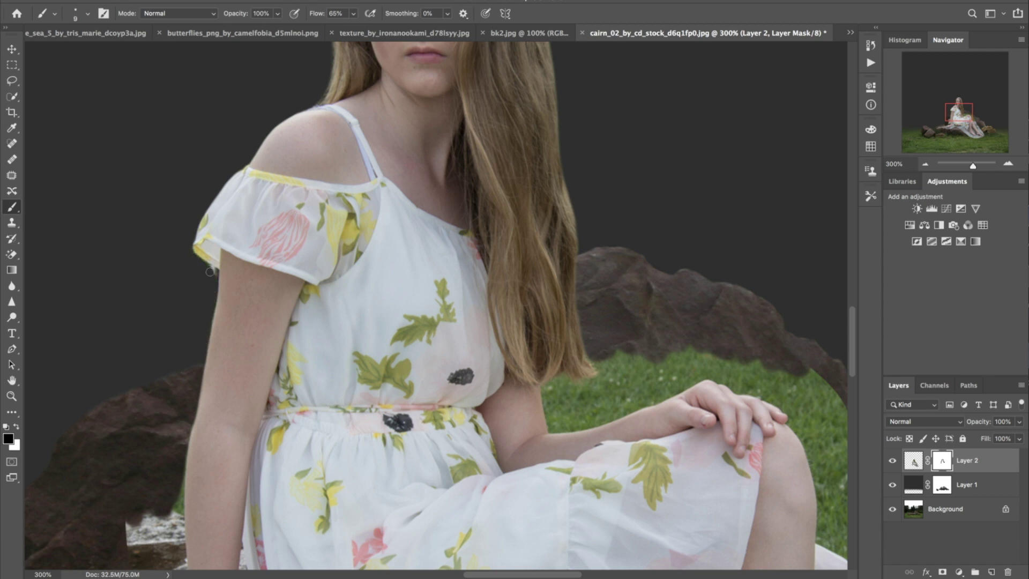
# Mask out the background along the model's supporting arm, on its outer side and toward the dress
pyautogui.moveTo(153, 527)
pyautogui.mouseDown()
pyautogui.moveTo(243, 269)
pyautogui.moveTo(235, 393)
pyautogui.mouseUp()
pyautogui.press(']')
pyautogui.press(']')
pyautogui.press(']')
pyautogui.press('[')
pyautogui.moveTo(265, 394); pyautogui.dragTo(268, 285)
pyautogui.press('x')
pyautogui.press('[')
pyautogui.moveTo(225, 381)
pyautogui.mouseDown()
pyautogui.moveTo(175, 454)
pyautogui.moveTo(193, 457)
pyautogui.mouseUp()
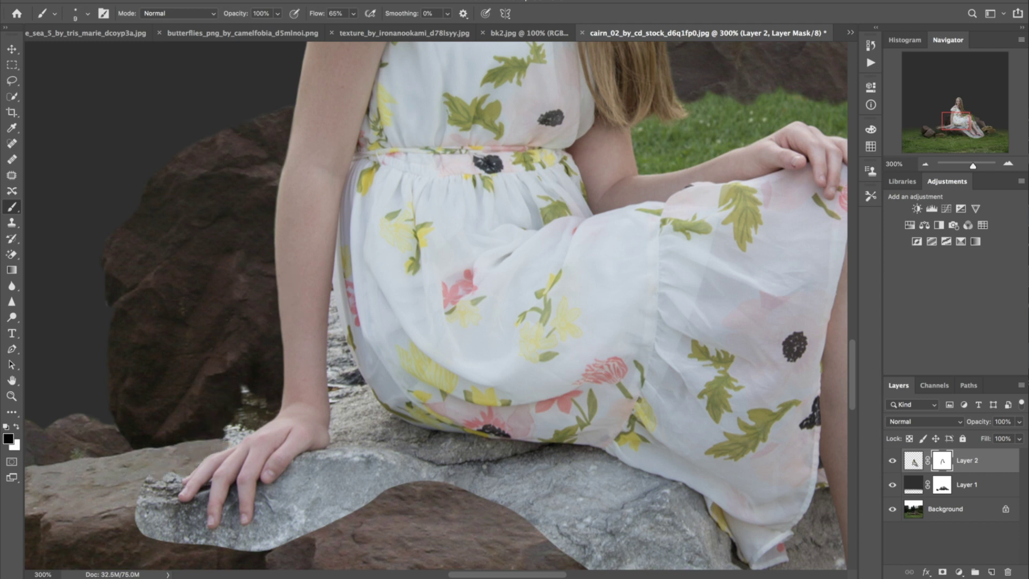
# Mask out the original grey rock around and between the fingers of the supporting hand
pyautogui.moveTo(247, 390); pyautogui.dragTo(238, 429)
pyautogui.moveTo(166, 474); pyautogui.dragTo(157, 519)
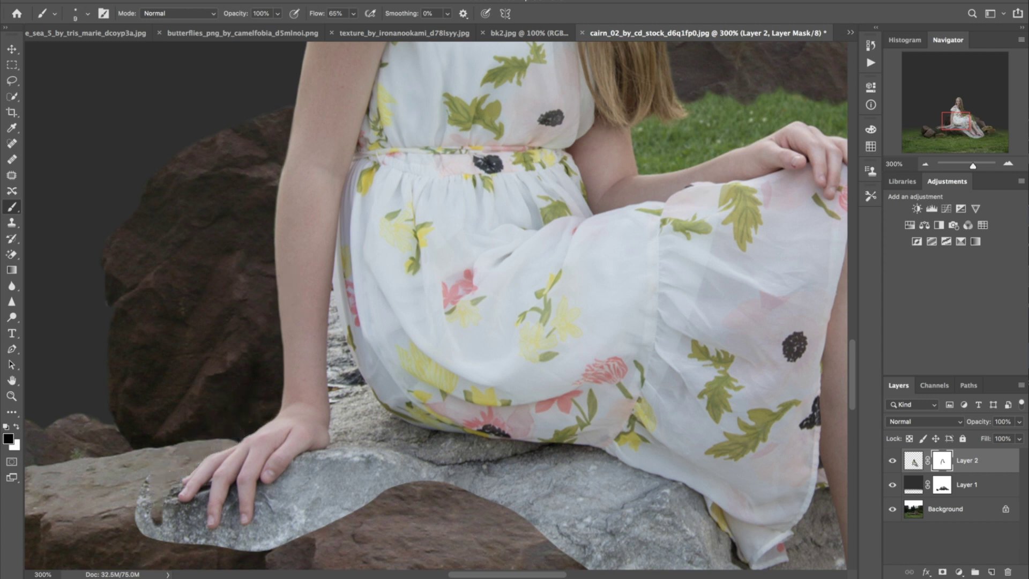
pyautogui.moveTo(146, 482); pyautogui.dragTo(165, 535)
pyautogui.press('[')
pyautogui.press('[')
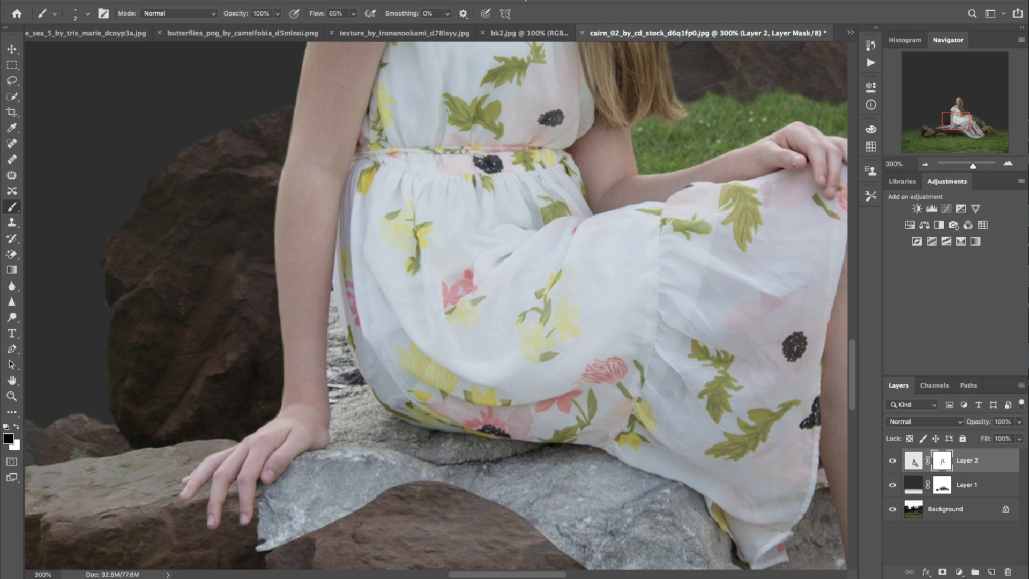
# Mask out the grey rock beside the wrist and in the gap between the supporting arm and the dress
pyautogui.moveTo(291, 464)
pyautogui.mouseDown()
pyautogui.moveTo(321, 535)
pyautogui.moveTo(310, 456)
pyautogui.moveTo(343, 450)
pyautogui.moveTo(357, 509)
pyautogui.mouseUp()
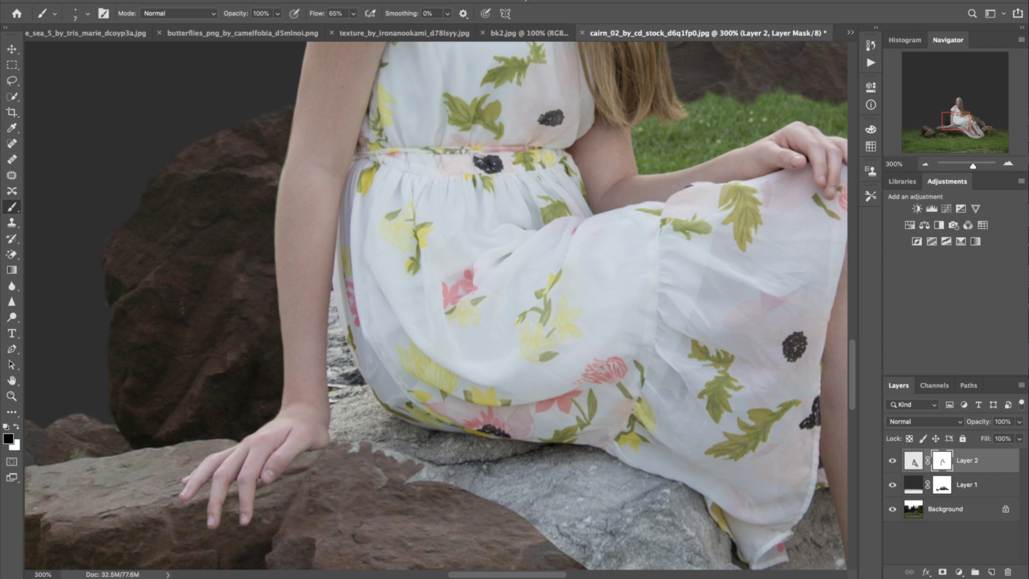
pyautogui.moveTo(333, 440)
pyautogui.mouseDown()
pyautogui.moveTo(343, 404)
pyautogui.moveTo(332, 407)
pyautogui.mouseUp()
pyautogui.press('[')
pyautogui.moveTo(343, 372)
pyautogui.mouseDown()
pyautogui.moveTo(377, 410)
pyautogui.moveTo(343, 341)
pyautogui.mouseUp()
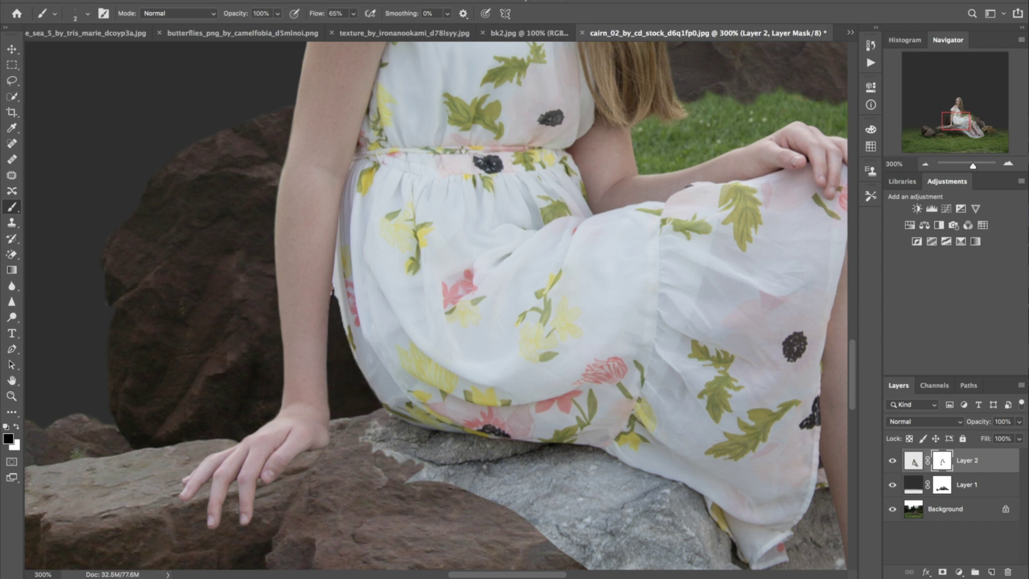
# Mask out the grey rock directly beneath the seated part of the dress with a larger brush
pyautogui.moveTo(474, 443); pyautogui.dragTo(331, 354)
pyautogui.press(']')
pyautogui.press(']')
pyautogui.press(']')
pyautogui.press(']')
pyautogui.press(']')
pyautogui.press(']')
pyautogui.moveTo(248, 324)
pyautogui.mouseDown()
pyautogui.moveTo(308, 391)
pyautogui.moveTo(345, 358)
pyautogui.moveTo(470, 376)
pyautogui.moveTo(407, 439)
pyautogui.moveTo(504, 428)
pyautogui.moveTo(487, 384)
pyautogui.mouseUp()
# Mask out the remaining grey rock below the skirt, down to the tip of its hanging hem
pyautogui.moveTo(570, 439); pyautogui.dragTo(449, 371)
pyautogui.press(']')
pyautogui.press(']')
pyautogui.press(']')
pyautogui.press(']')
pyautogui.press(']')
pyautogui.press(']')
pyautogui.moveTo(454, 378); pyautogui.dragTo(493, 498)
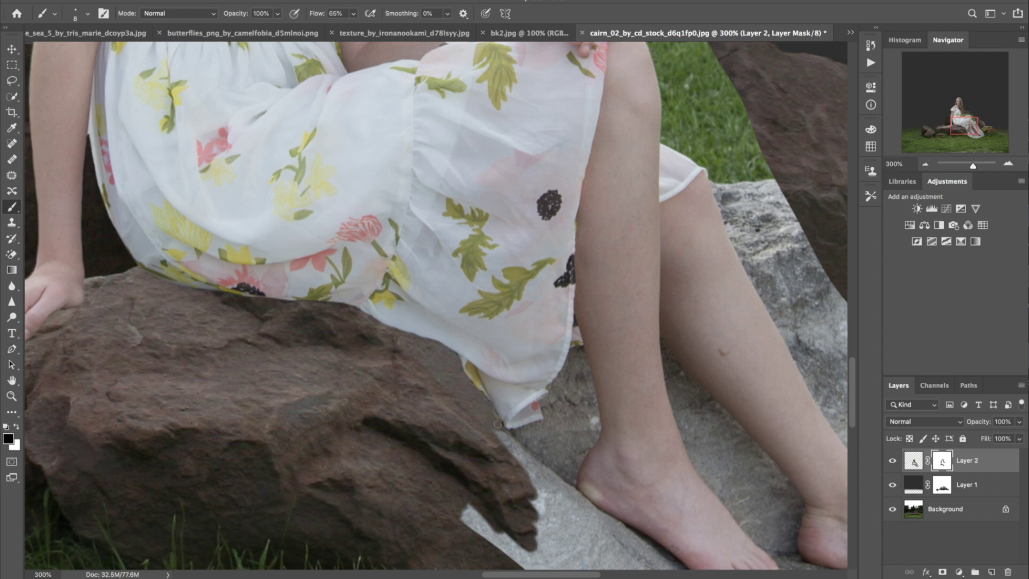
# Clear the grey rock around the hem's tip and in the gap between the hem and the front leg
pyautogui.moveTo(510, 433)
pyautogui.mouseDown()
pyautogui.moveTo(570, 448)
pyautogui.moveTo(550, 388)
pyautogui.mouseUp()
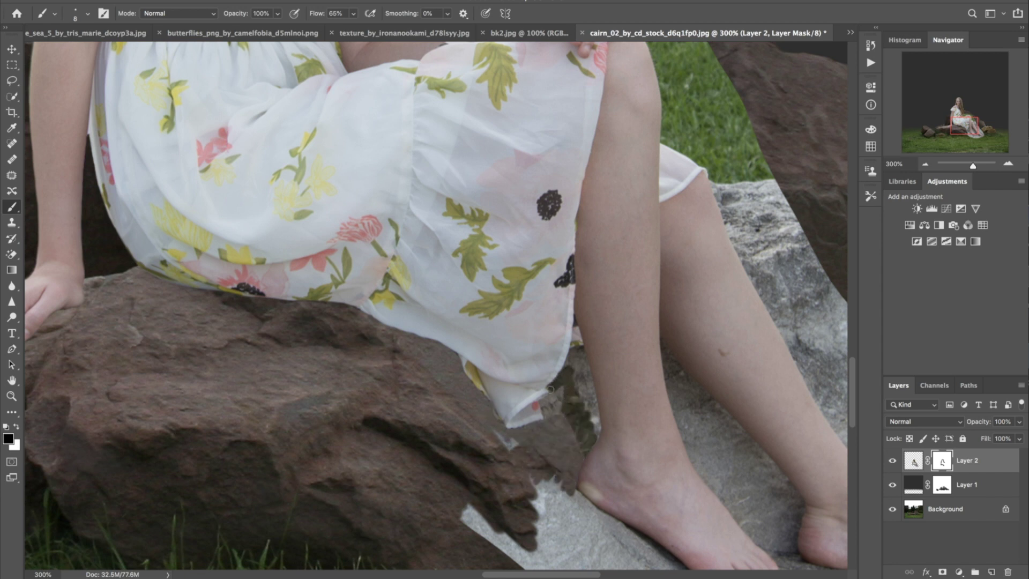
pyautogui.moveTo(493, 431); pyautogui.dragTo(517, 446)
pyautogui.moveTo(536, 477); pyautogui.dragTo(539, 509)
pyautogui.press('[')
pyautogui.press('[')
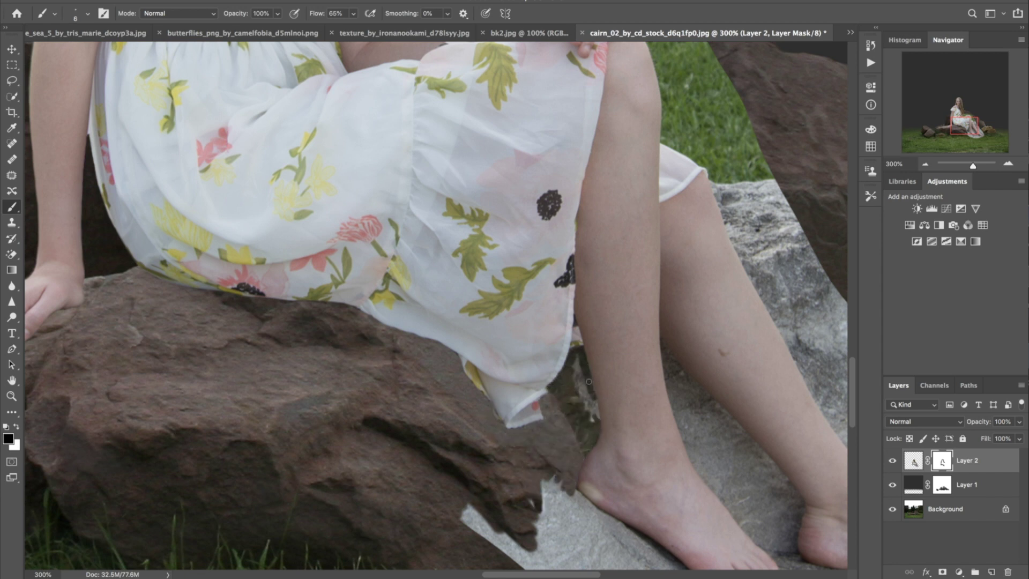
pyautogui.moveTo(591, 414); pyautogui.dragTo(577, 358)
# Mask out the grey rock below the heel and sole of the front foot
pyautogui.moveTo(503, 411)
pyautogui.mouseDown()
pyautogui.moveTo(447, 367)
pyautogui.moveTo(339, 186)
pyautogui.mouseUp()
pyautogui.press(']')
pyautogui.press(']')
pyautogui.press(']')
pyautogui.press(']')
pyautogui.press(']')
pyautogui.moveTo(414, 258)
pyautogui.mouseDown()
pyautogui.moveTo(397, 295)
pyautogui.moveTo(314, 286)
pyautogui.mouseUp()
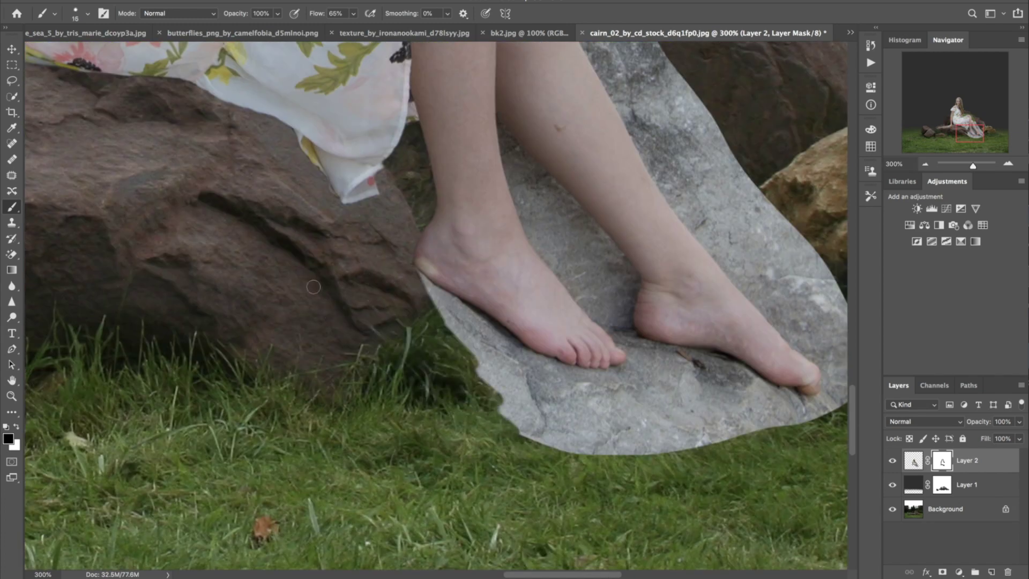
pyautogui.moveTo(413, 273)
pyautogui.mouseDown()
pyautogui.moveTo(494, 328)
pyautogui.moveTo(528, 429)
pyautogui.mouseUp()
# Mask out the grey rock between the lower legs and around the toes of the front foot
pyautogui.moveTo(557, 385); pyautogui.dragTo(382, 347)
pyautogui.moveTo(362, 192)
pyautogui.mouseDown()
pyautogui.moveTo(406, 249)
pyautogui.moveTo(436, 213)
pyautogui.moveTo(403, 176)
pyautogui.mouseUp()
pyautogui.moveTo(369, 156); pyautogui.dragTo(420, 251)
pyautogui.moveTo(383, 207)
pyautogui.mouseDown()
pyautogui.moveTo(405, 282)
pyautogui.moveTo(436, 251)
pyautogui.mouseUp()
pyautogui.press('[')
pyautogui.moveTo(468, 371)
pyautogui.mouseDown()
pyautogui.moveTo(502, 361)
pyautogui.moveTo(408, 415)
pyautogui.moveTo(439, 471)
pyautogui.moveTo(509, 499)
pyautogui.mouseUp()
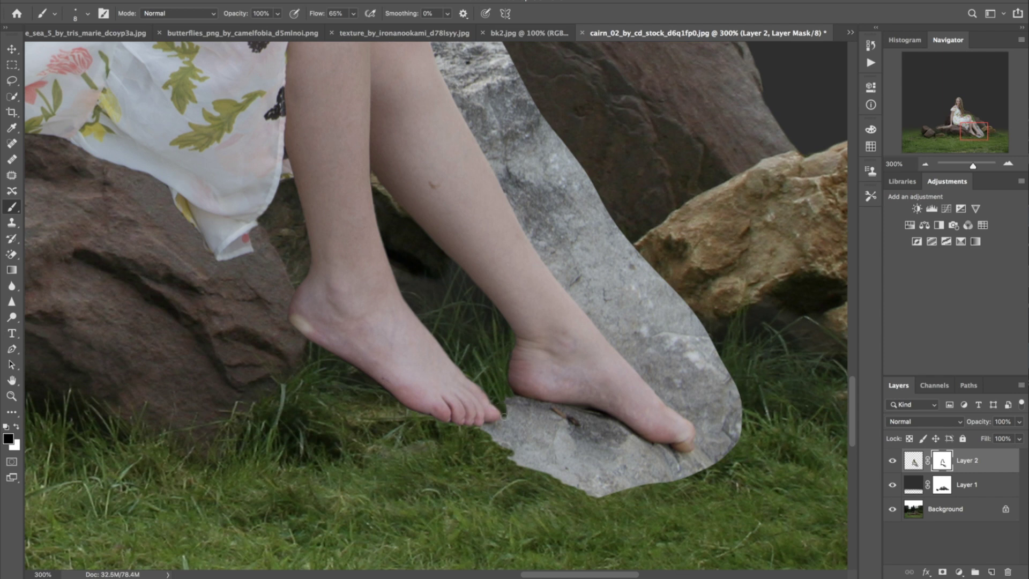
# Mask out the rest of the grey rock around the rear foot and along the back of the rear leg
pyautogui.moveTo(585, 411)
pyautogui.mouseDown()
pyautogui.moveTo(616, 429)
pyautogui.moveTo(498, 439)
pyautogui.moveTo(643, 471)
pyautogui.moveTo(678, 493)
pyautogui.moveTo(684, 448)
pyautogui.moveTo(735, 418)
pyautogui.mouseUp()
pyautogui.press(']')
pyautogui.press(']')
pyautogui.press(']')
pyautogui.moveTo(528, 112)
pyautogui.mouseDown()
pyautogui.moveTo(708, 423)
pyautogui.moveTo(485, 118)
pyautogui.moveTo(542, 244)
pyautogui.moveTo(529, 223)
pyautogui.moveTo(595, 318)
pyautogui.moveTo(681, 406)
pyautogui.moveTo(629, 330)
pyautogui.mouseUp()
pyautogui.moveTo(514, 54); pyautogui.dragTo(627, 288)
pyautogui.moveTo(538, 263); pyautogui.dragTo(558, 330)
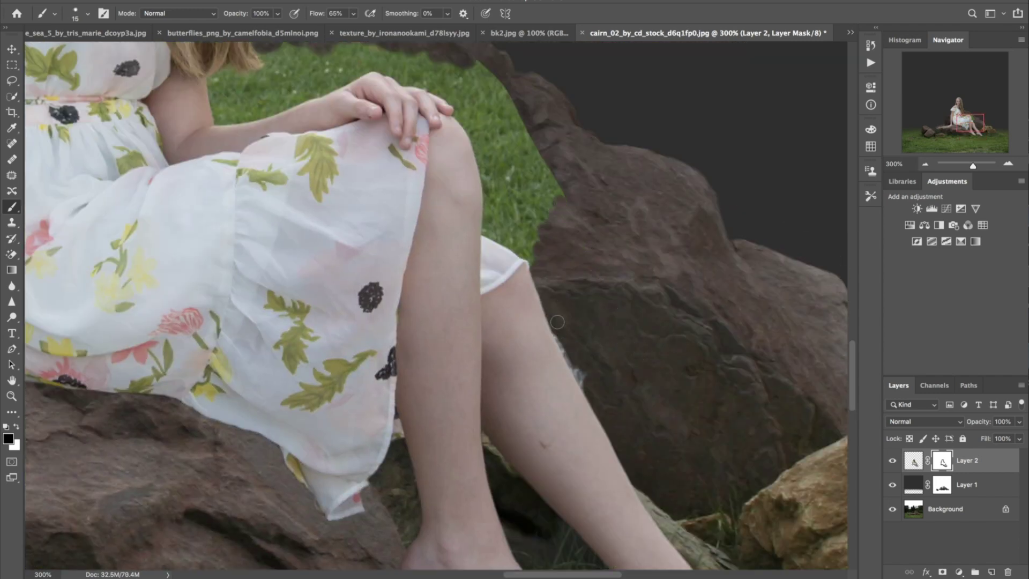
# Mask out the grass patch beside the raised knee and above the rear hem of the dress
pyautogui.moveTo(451, 67); pyautogui.dragTo(552, 201)
pyautogui.press('[')
pyautogui.moveTo(470, 112); pyautogui.dragTo(510, 206)
pyautogui.moveTo(524, 254); pyautogui.dragTo(529, 260)
# Mask out the remaining grass above the hand on the knee and between the hair and forearm
pyautogui.moveTo(591, 170); pyautogui.dragTo(709, 404)
pyautogui.moveTo(445, 304)
pyautogui.mouseDown()
pyautogui.moveTo(440, 324)
pyautogui.moveTo(496, 289)
pyautogui.mouseUp()
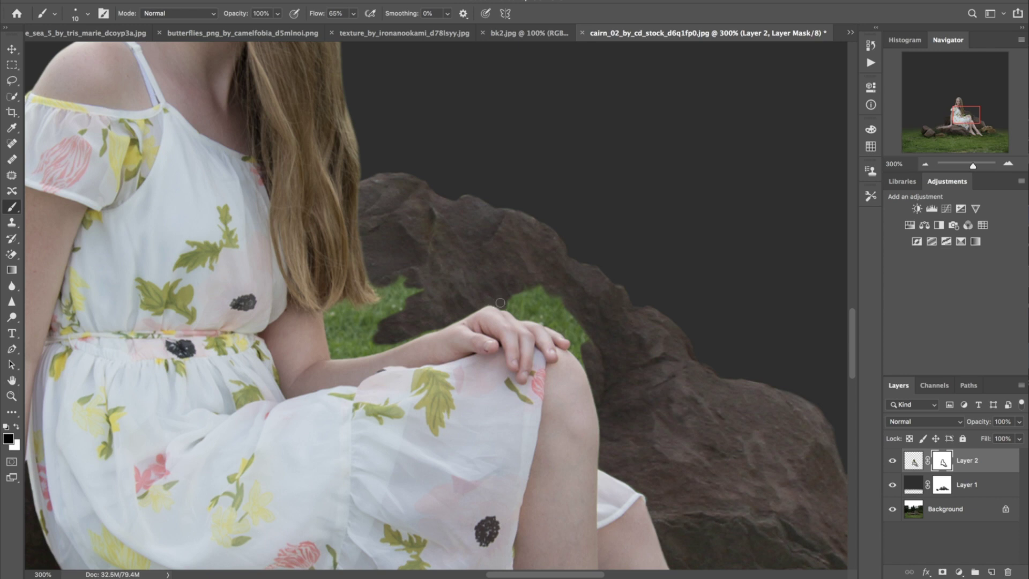
pyautogui.moveTo(557, 324); pyautogui.dragTo(531, 264)
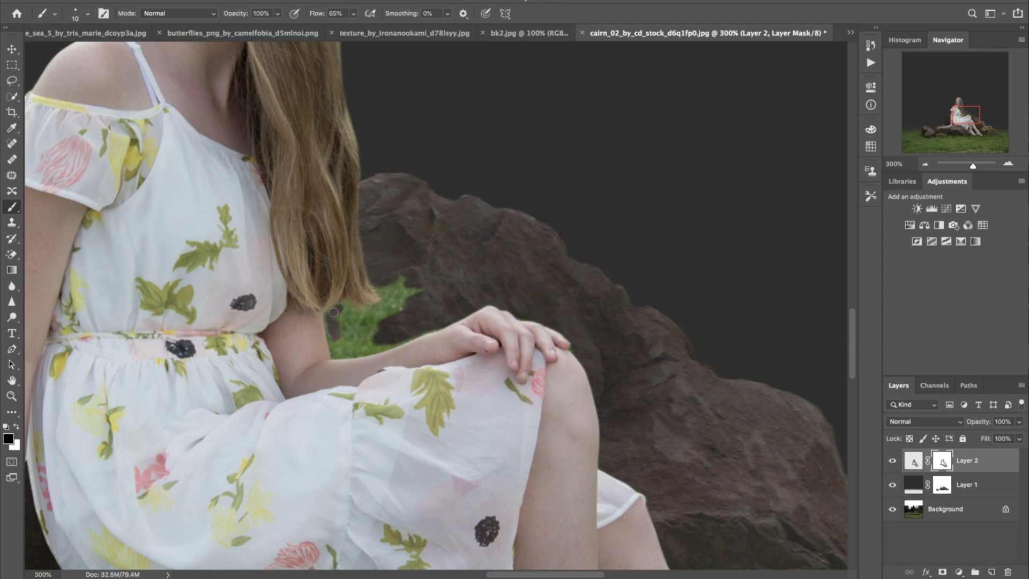
pyautogui.moveTo(368, 307); pyautogui.dragTo(393, 279)
pyautogui.moveTo(335, 349)
pyautogui.mouseDown()
pyautogui.moveTo(375, 347)
pyautogui.moveTo(335, 361)
pyautogui.mouseUp()
# Shift the masked model slightly so she sits on the long front rock
pyautogui.press('x')
pyautogui.press('super+minus')
pyautogui.press('super+minus')
pyautogui.press('super+minus')
pyautogui.press('super+minus')
pyautogui.press('v')
pyautogui.moveTo(478, 391); pyautogui.dragTo(470, 402)
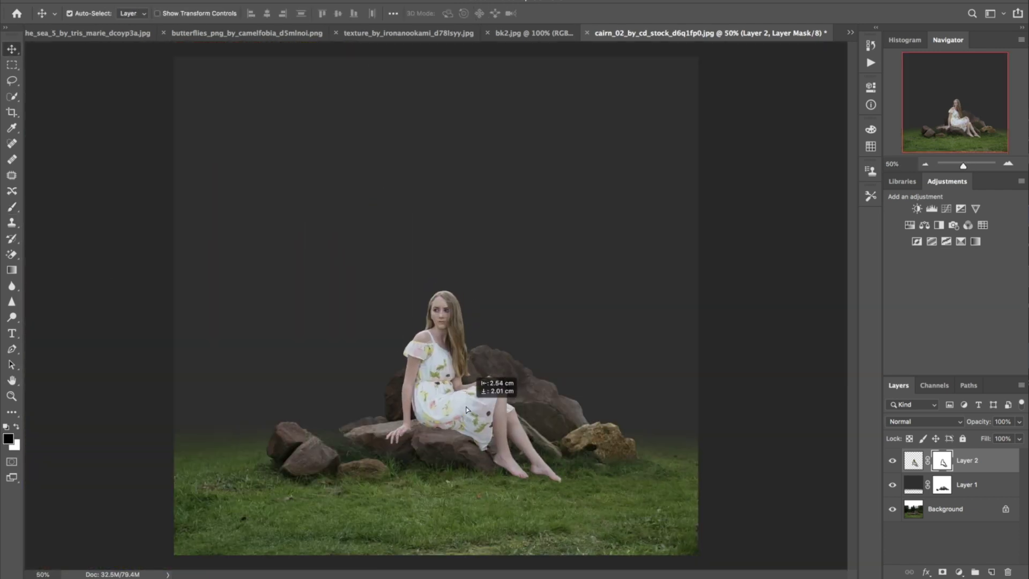
# Add a blank layer above the model and set up a soft dark brush at 15% opacity for shadows
pyautogui.click(991, 572)
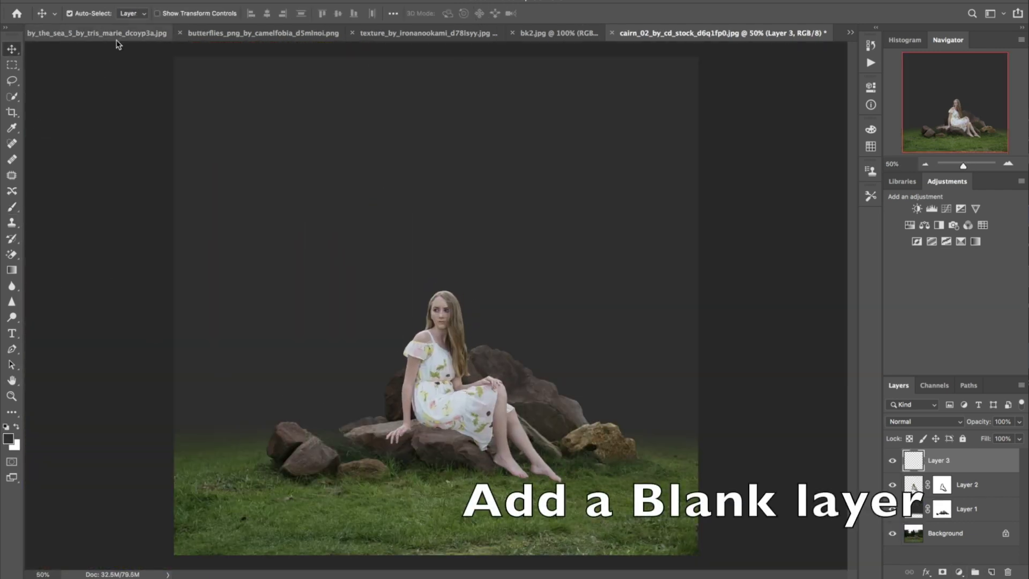
pyautogui.click(13, 209)
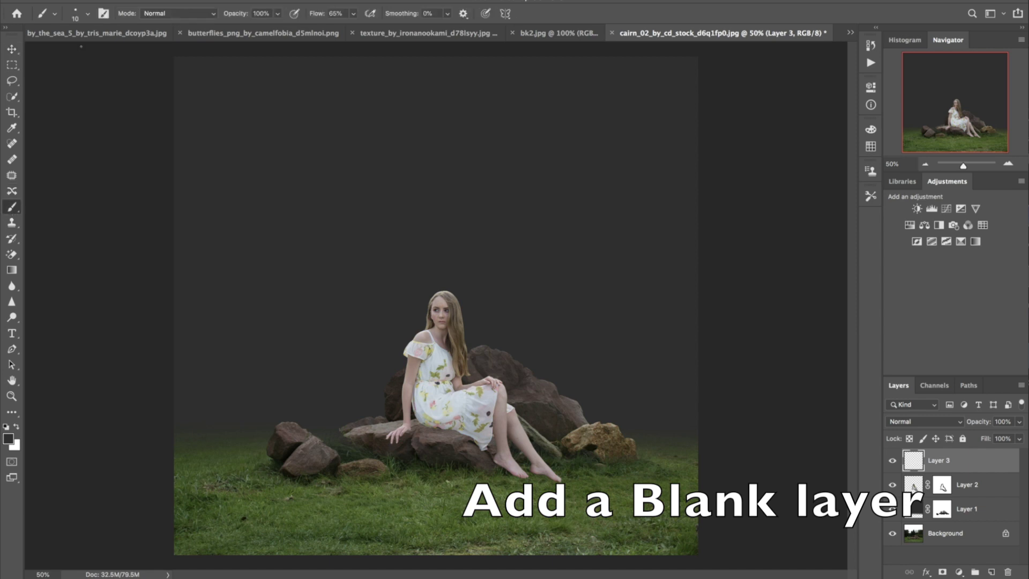
pyautogui.click(88, 14)
pyautogui.click(100, 329)
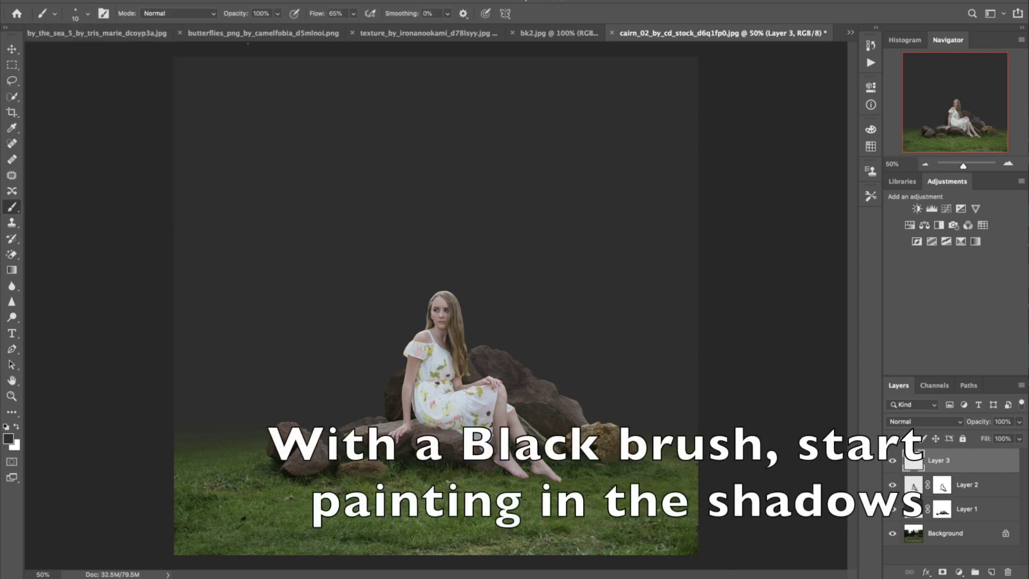
pyautogui.moveTo(184, 19); pyautogui.dragTo(182, 20)
# Move the blank Layer 3 below the model's Layer 2 in the layer order
pyautogui.press('super+plus')
pyautogui.press('super+plus')
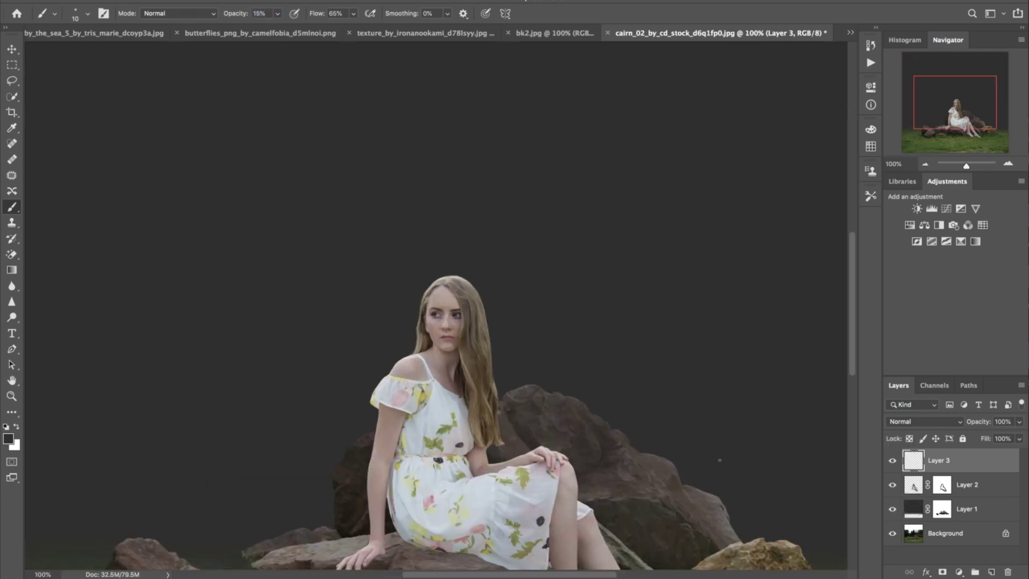
pyautogui.scroll(-5, 719, 459)
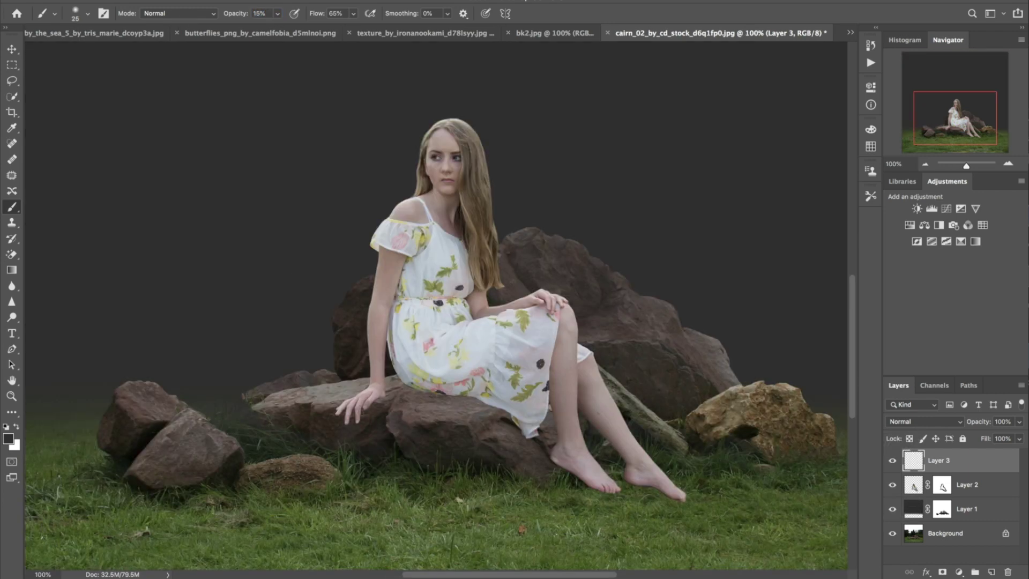
pyautogui.moveTo(943, 459); pyautogui.dragTo(943, 497)
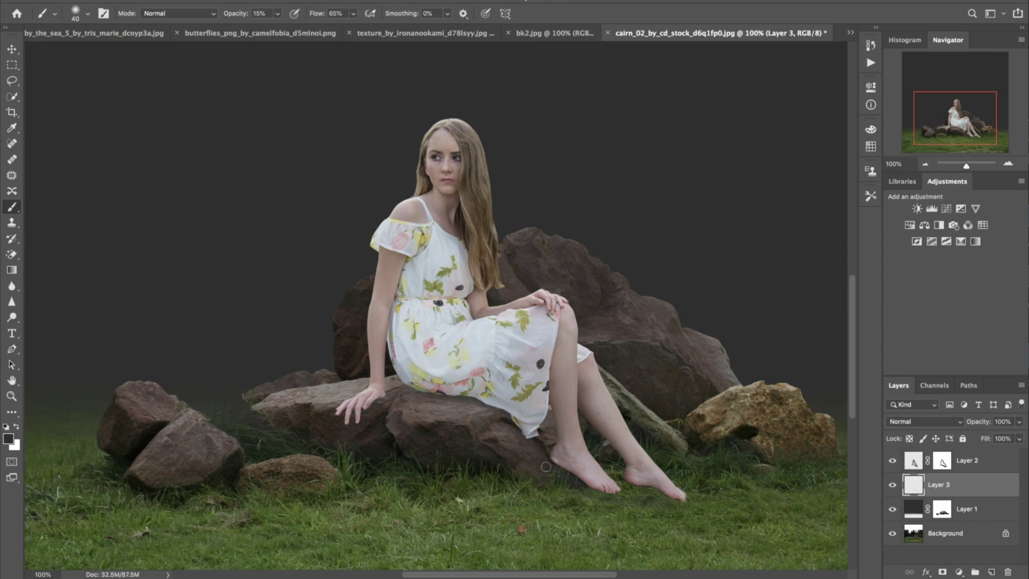
# Darken the model's image on Layer 2 with an Exposure adjustment, setting Gamma Correction to 0.73
pyautogui.press('super+minus')
pyautogui.press('super+minus')
pyautogui.click(909, 464)
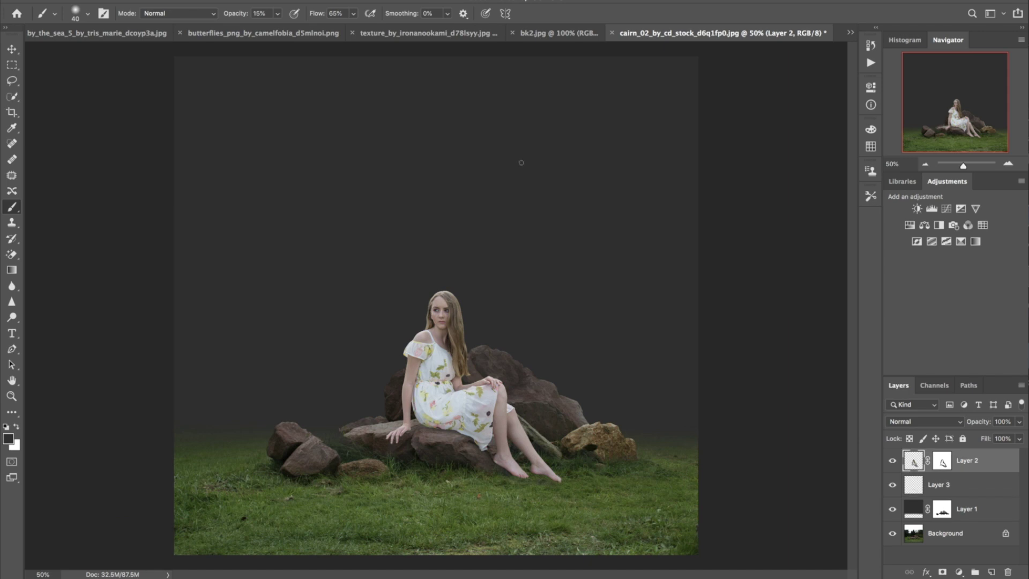
pyautogui.click(164, 0)
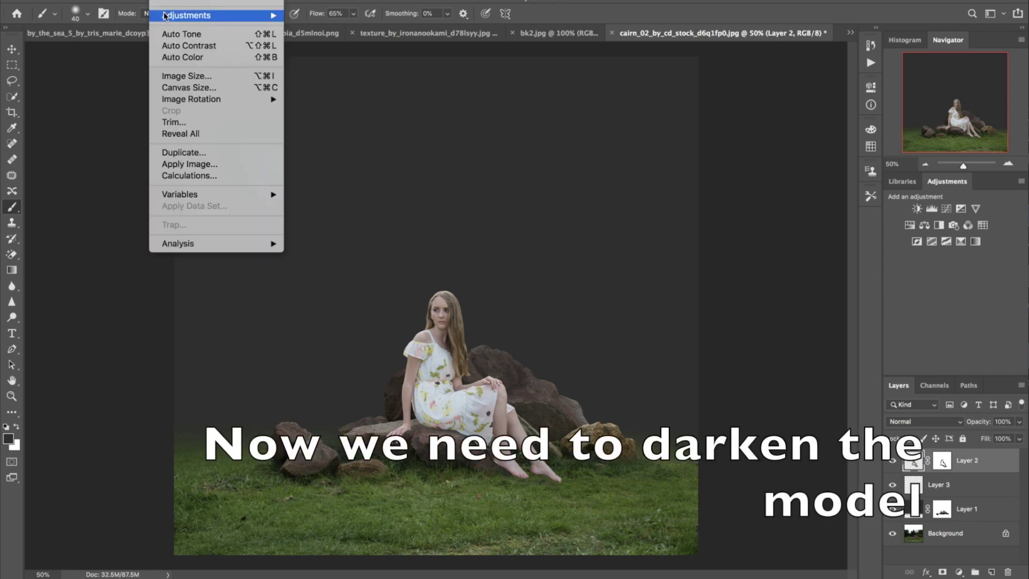
pyautogui.moveTo(271, 14)
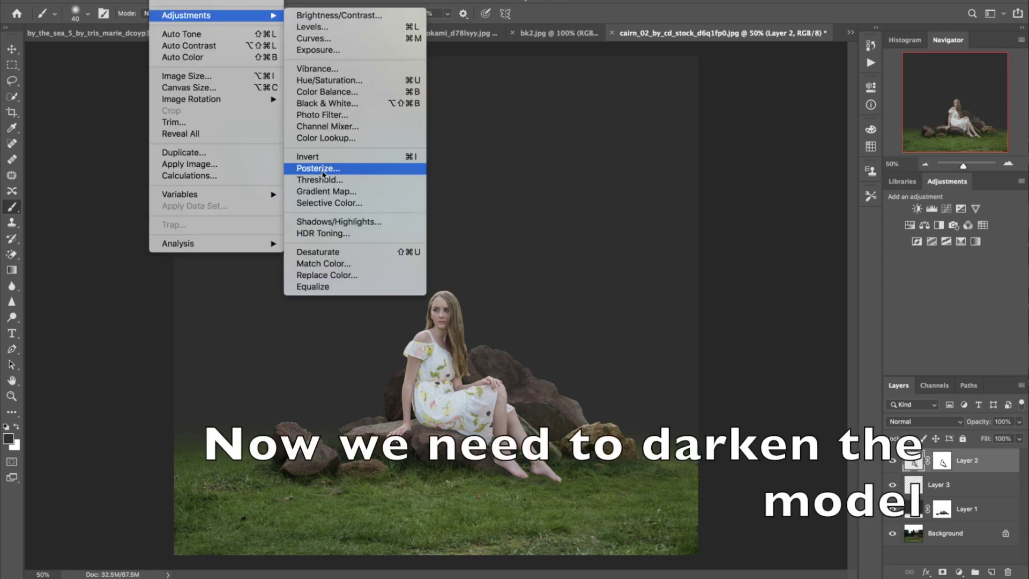
pyautogui.click(340, 50)
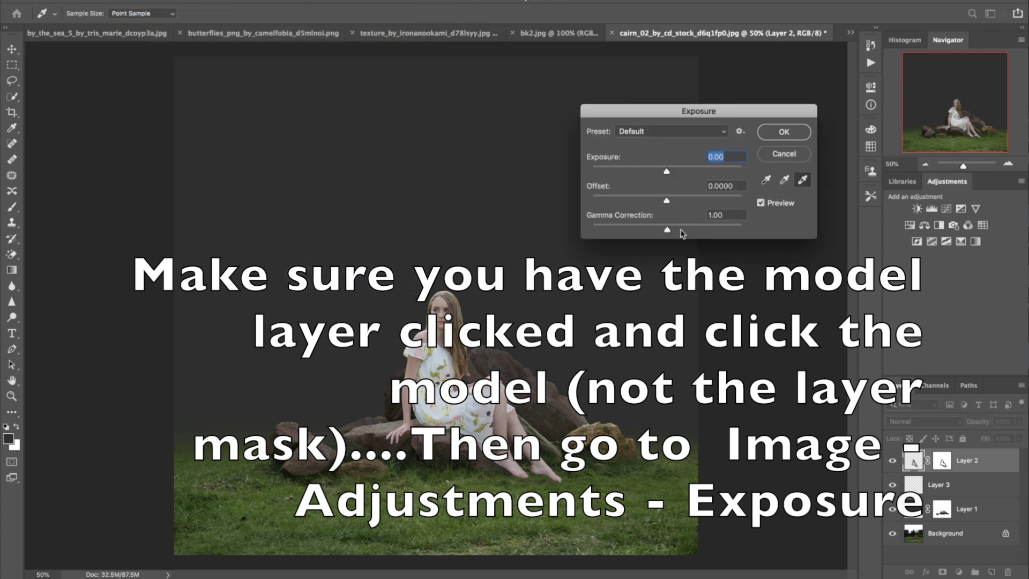
pyautogui.moveTo(669, 227); pyautogui.dragTo(682, 228)
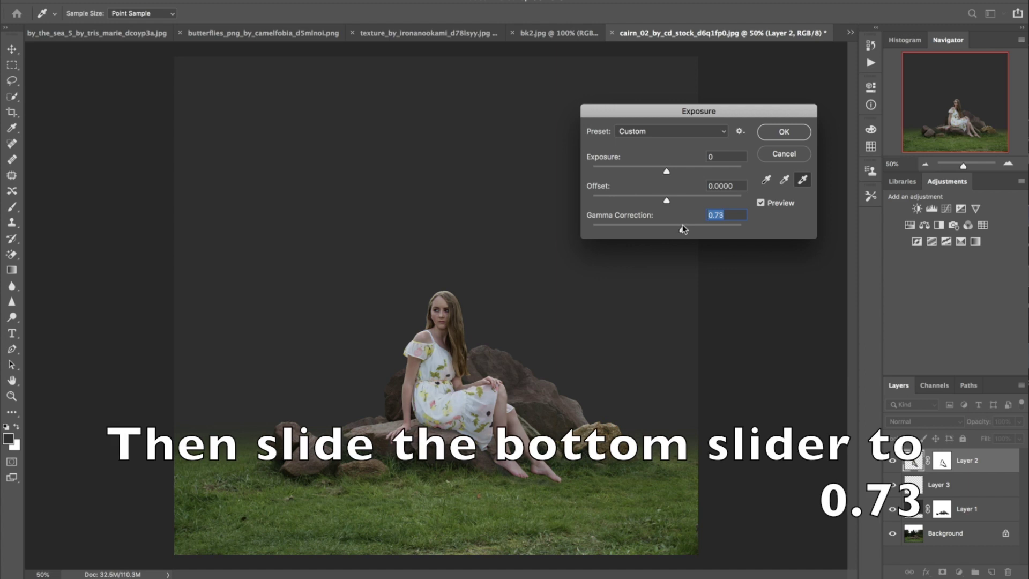
pyautogui.click(784, 134)
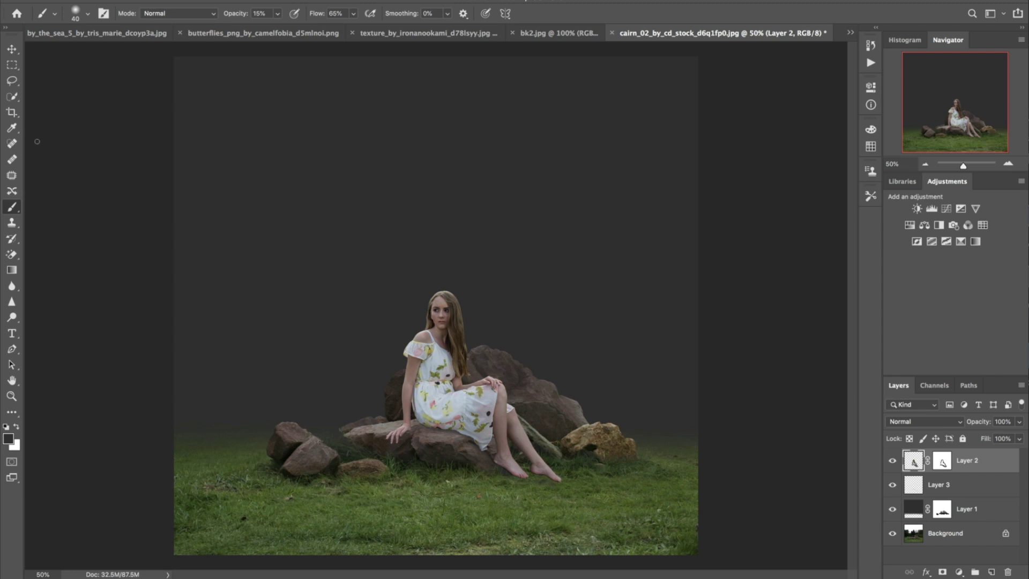
# Switch to the butterflies stock image, outline the lowest orange butterfly with the Lasso, and copy it to a new layer
pyautogui.click(12, 49)
pyautogui.click(265, 30)
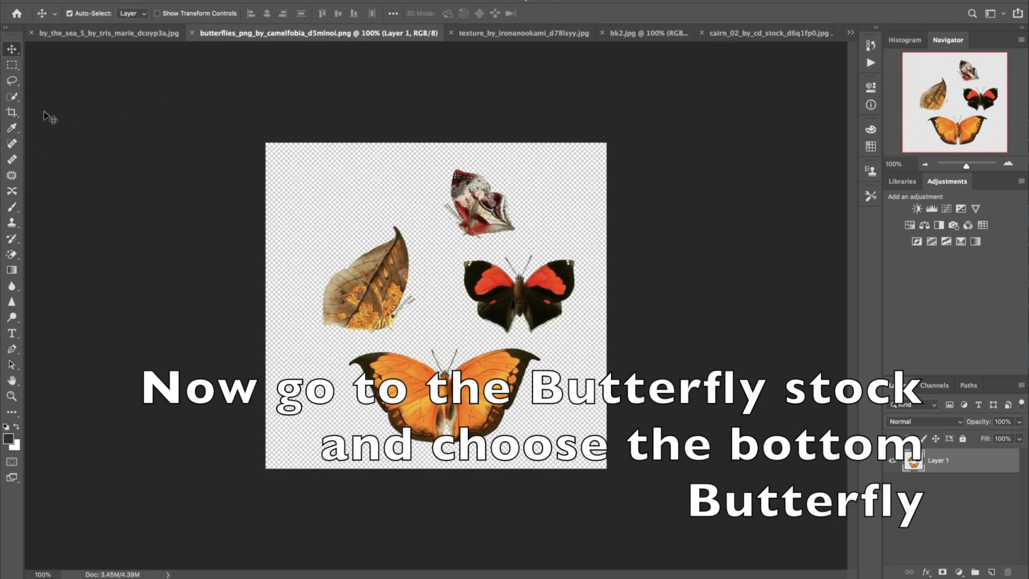
pyautogui.click(12, 80)
pyautogui.moveTo(406, 342)
pyautogui.mouseDown()
pyautogui.moveTo(343, 353)
pyautogui.moveTo(327, 378)
pyautogui.moveTo(398, 455)
pyautogui.moveTo(454, 466)
pyautogui.moveTo(538, 419)
pyautogui.moveTo(551, 371)
pyautogui.moveTo(540, 347)
pyautogui.moveTo(458, 338)
pyautogui.moveTo(404, 343)
pyautogui.mouseUp()
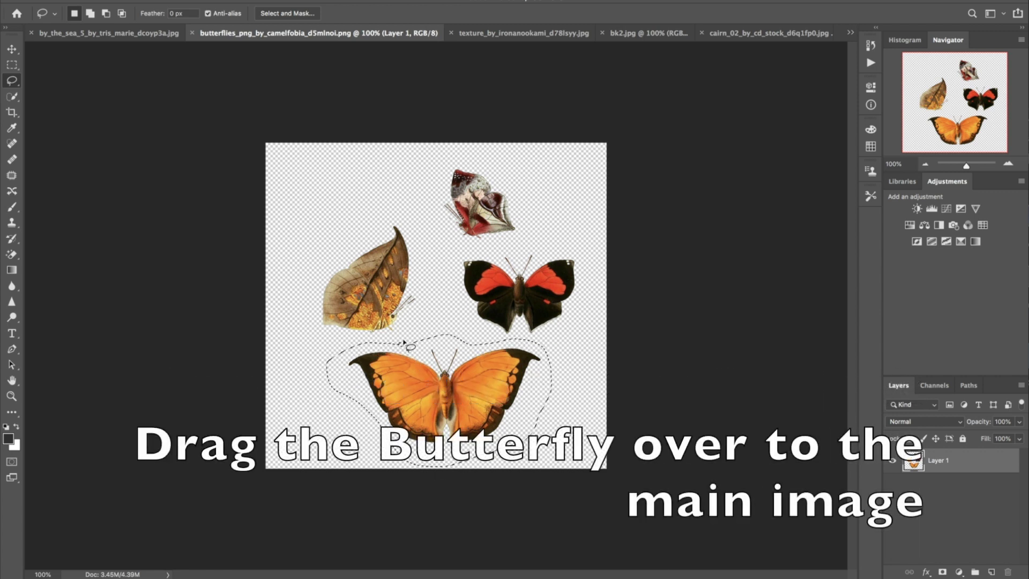
pyautogui.hotkey('ctrl', 'j')
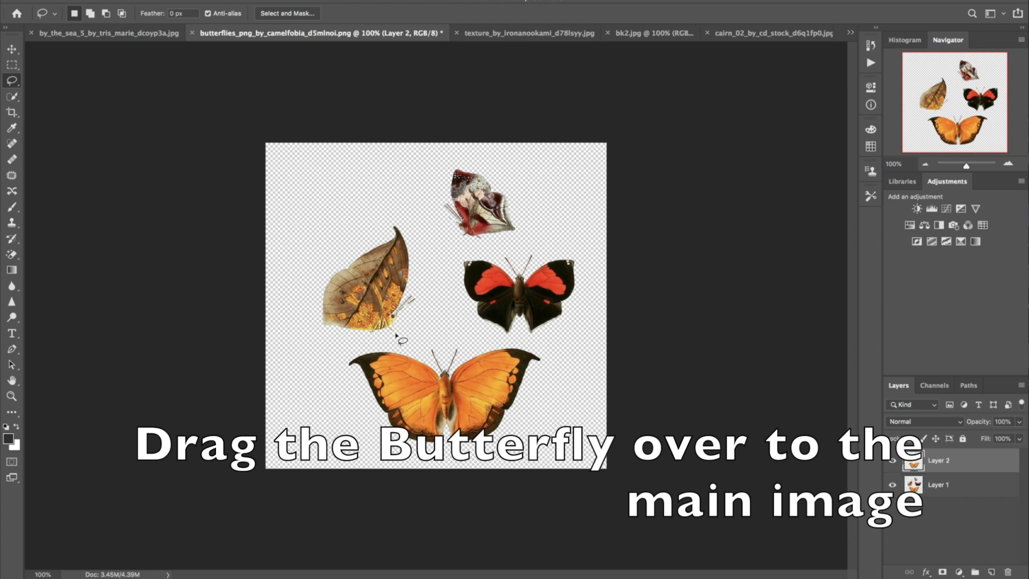
# Bring the orange butterfly into the rock pile composite and place it beside the model's face
pyautogui.click(11, 50)
pyautogui.moveTo(706, 45); pyautogui.dragTo(432, 289)
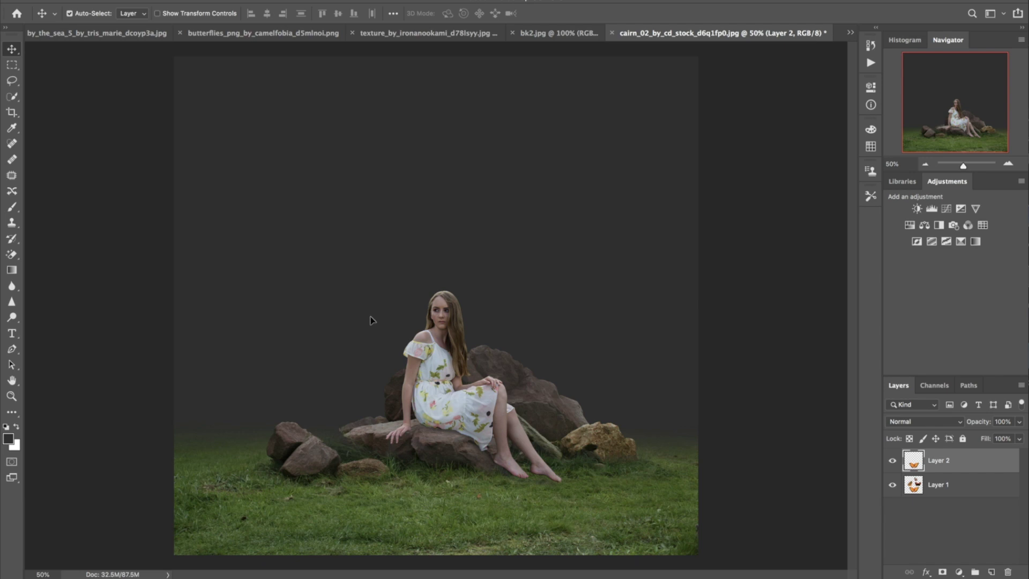
pyautogui.moveTo(371, 320); pyautogui.dragTo(370, 319)
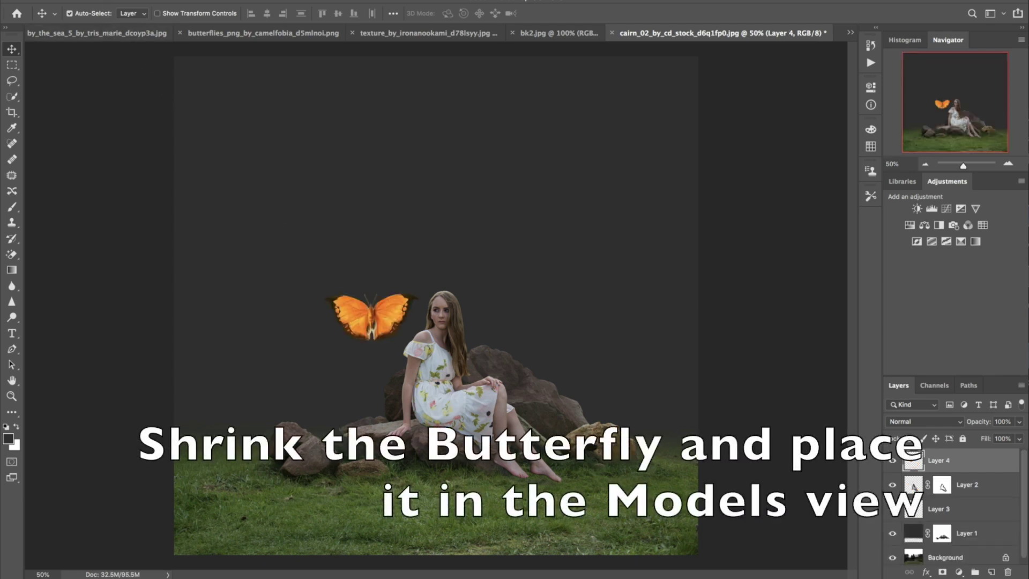
# Shrink the orange butterfly with Free Transform, tilt it, and place it in the model's line of sight
pyautogui.click(131, 1)
pyautogui.click(166, 252)
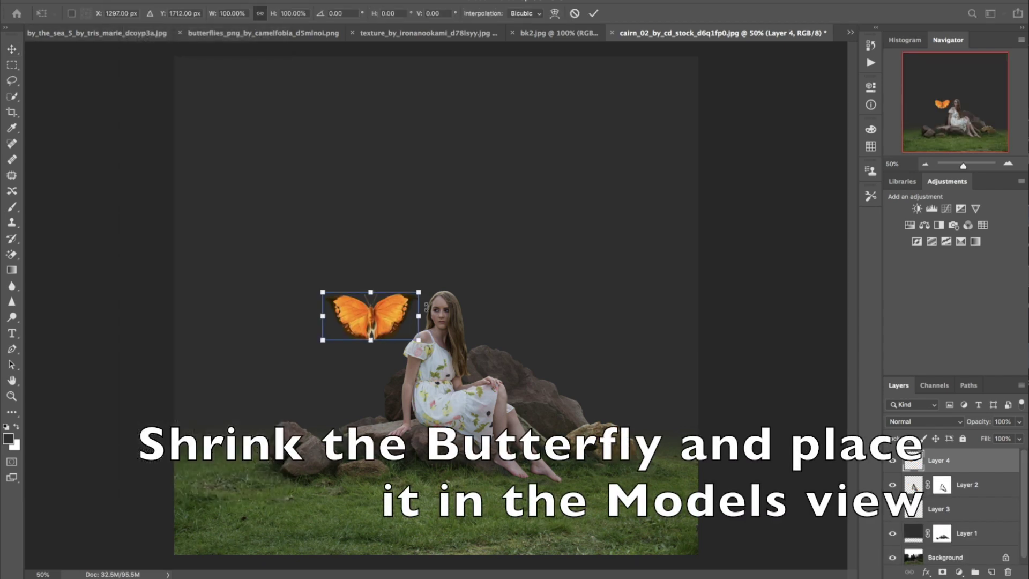
pyautogui.moveTo(419, 292); pyautogui.dragTo(384, 315)
pyautogui.moveTo(370, 326); pyautogui.dragTo(387, 315)
pyautogui.click(593, 14)
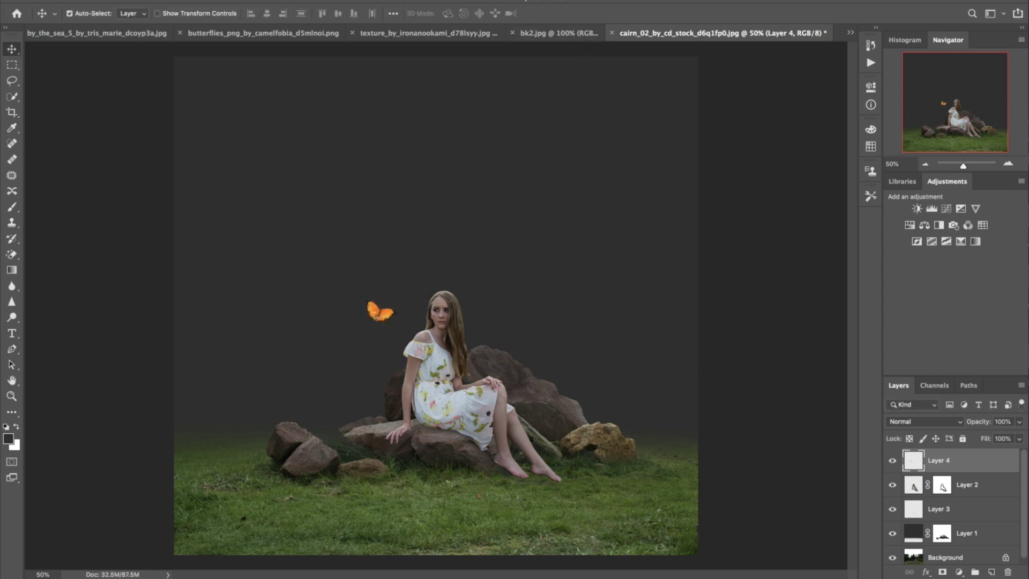
# Add a black Gradient Fill layer with Radial style and Reverse enabled, centring its clear area near the model
pyautogui.click(7, 427)
pyautogui.click(959, 572)
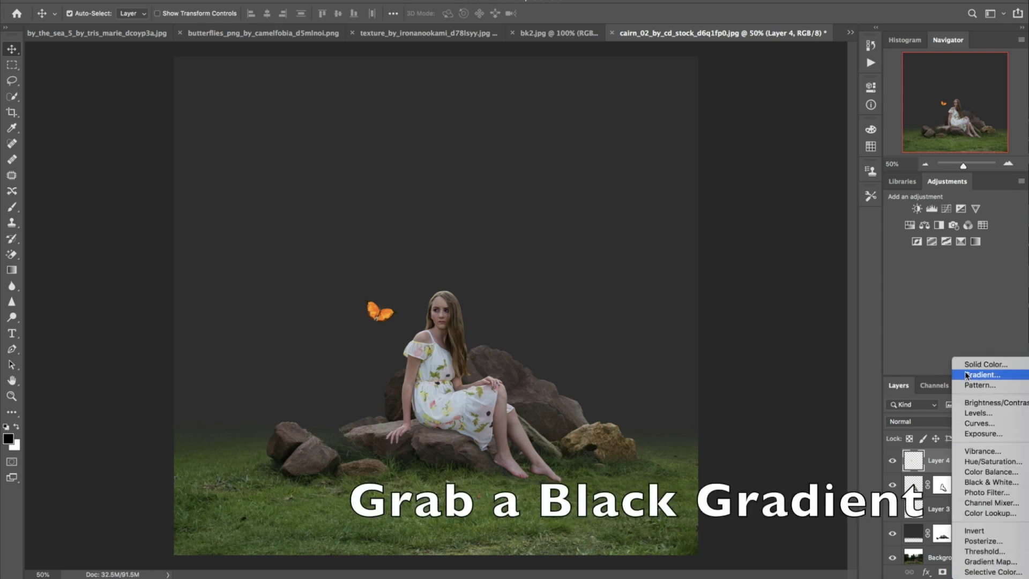
pyautogui.click(963, 375)
pyautogui.click(129, 167)
pyautogui.click(126, 184)
pyautogui.click(108, 229)
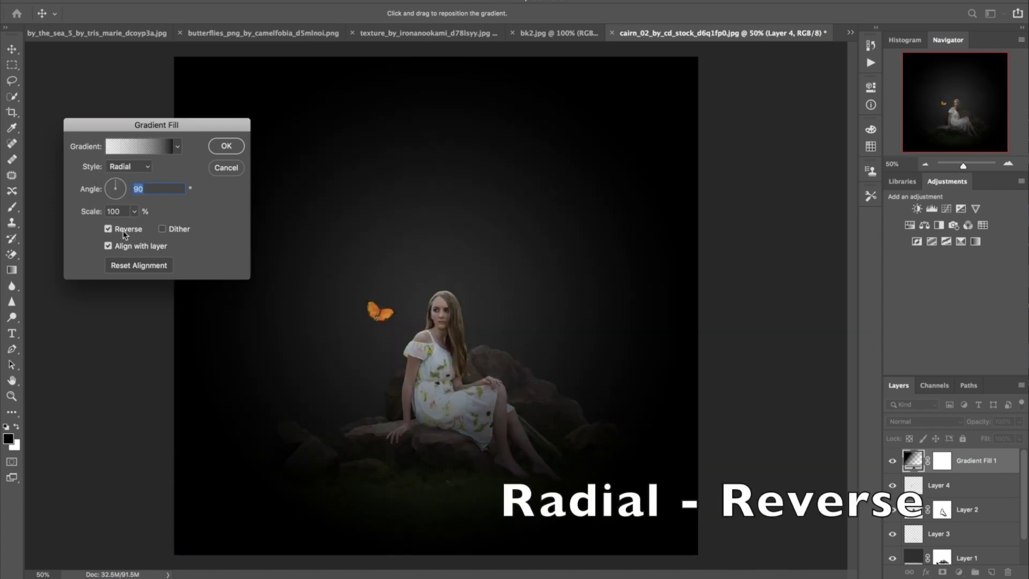
pyautogui.moveTo(510, 425); pyautogui.dragTo(524, 437)
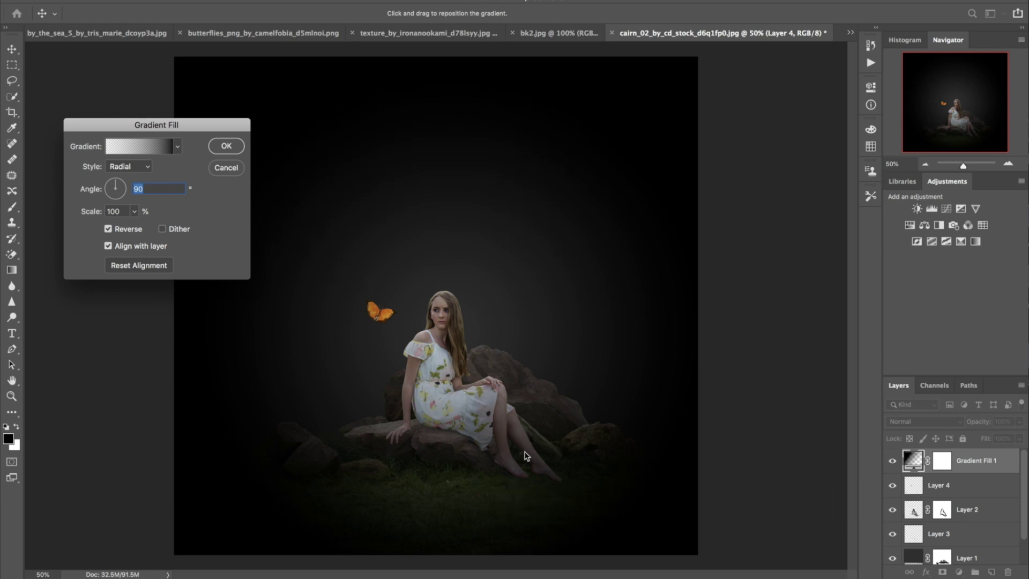
pyautogui.click(227, 146)
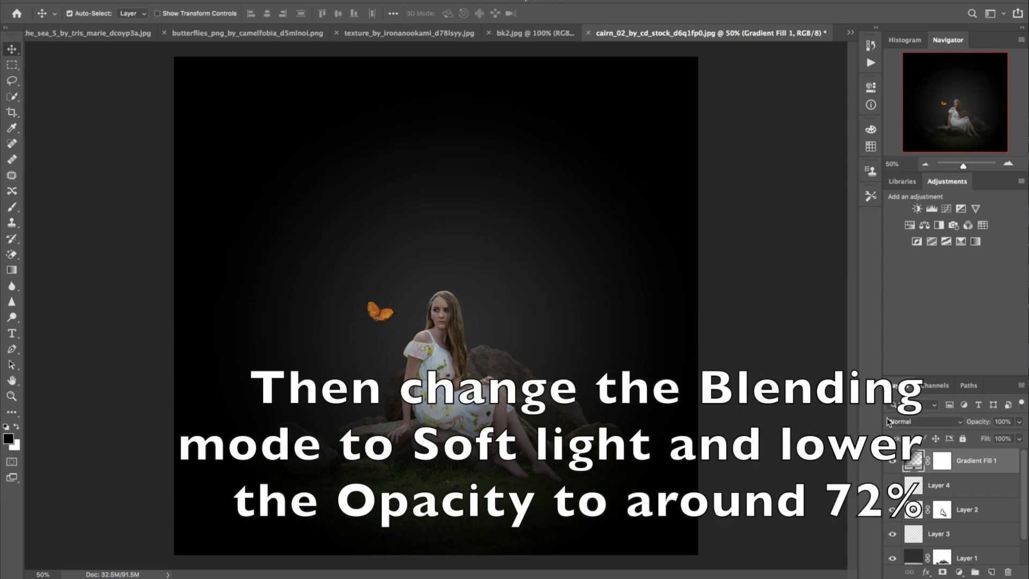
# Set the gradient fill layer's blending mode to Soft Light and its opacity to 72%
pyautogui.click(890, 422)
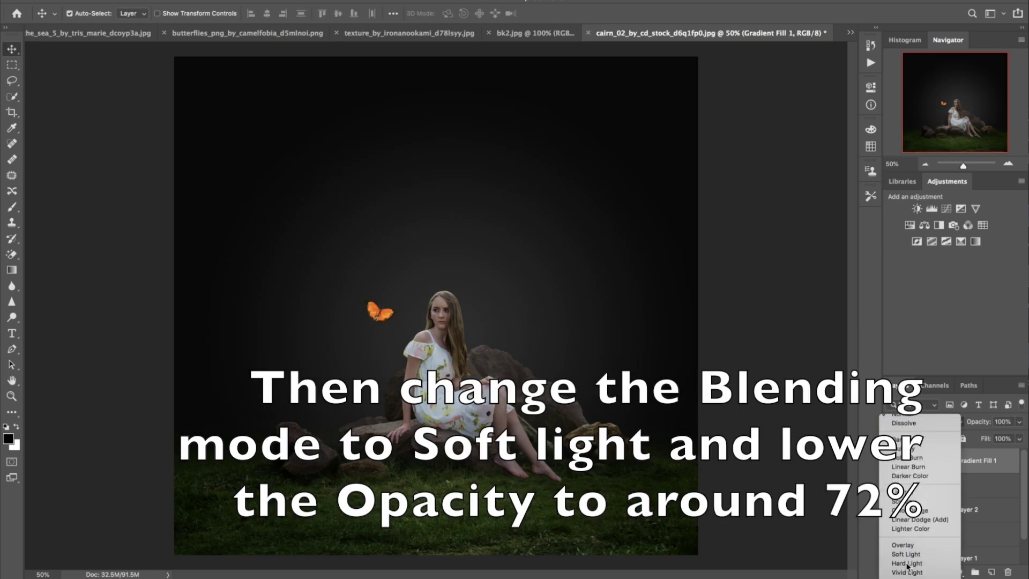
pyautogui.click(906, 560)
pyautogui.moveTo(977, 423); pyautogui.dragTo(963, 425)
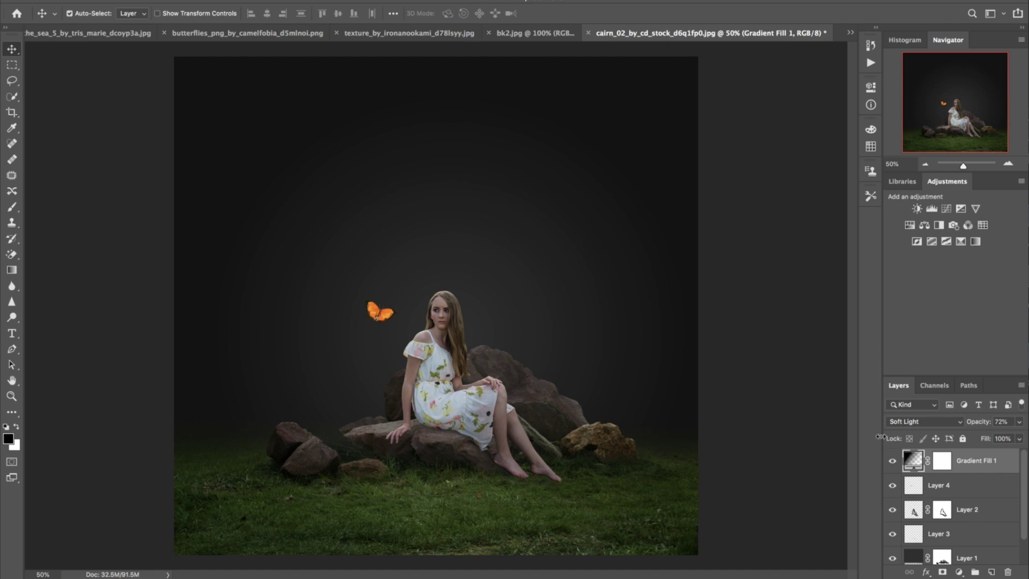
# Add a Curves adjustment layer with a point at input 108, output 159, and invert its mask to black
pyautogui.click(959, 572)
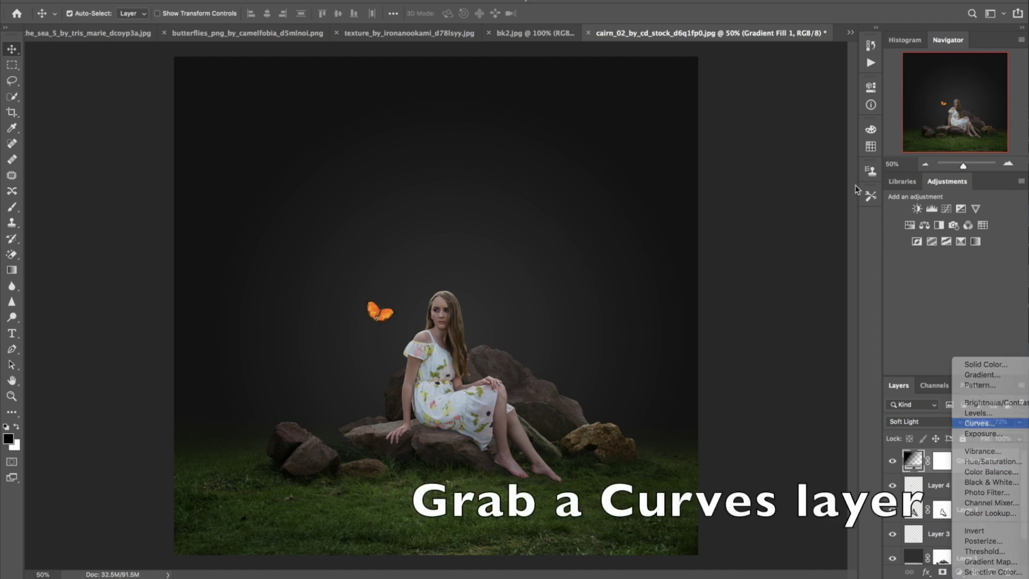
pyautogui.click(981, 422)
pyautogui.moveTo(799, 189); pyautogui.dragTo(796, 185)
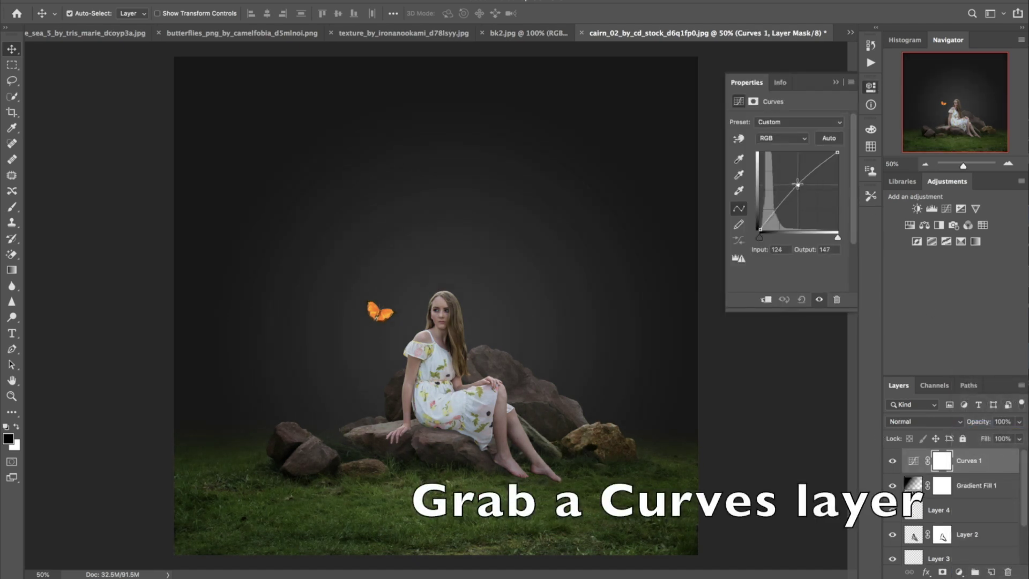
pyautogui.moveTo(783, 250); pyautogui.dragTo(766, 250)
pyautogui.write('1')
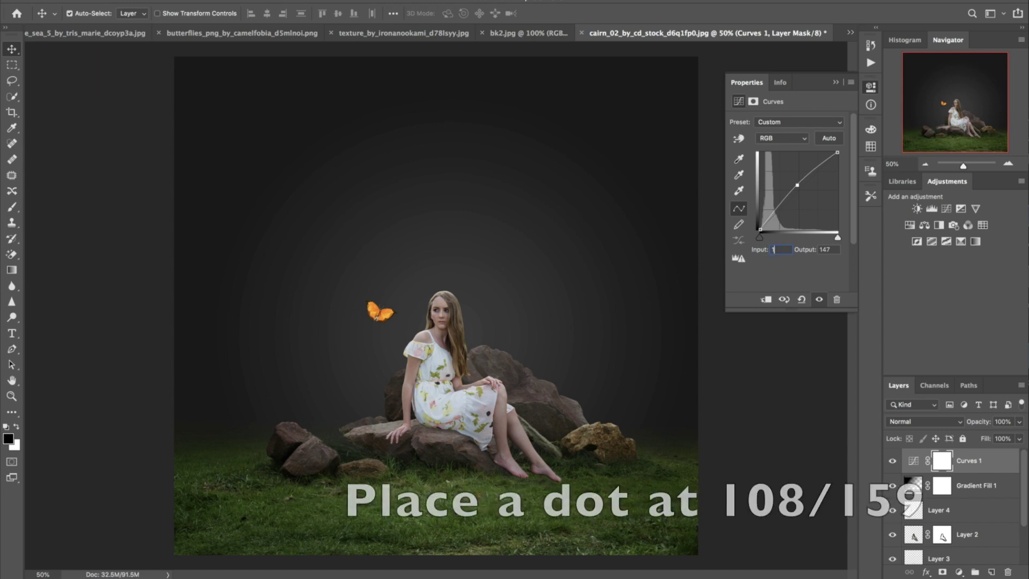
pyautogui.write('08')
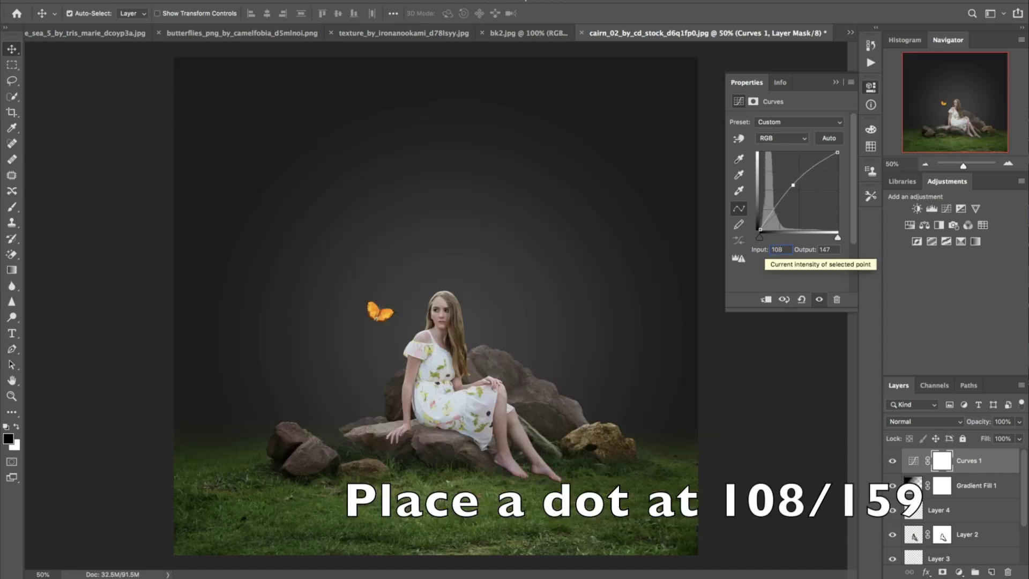
pyautogui.press('Tab')
pyautogui.write('159')
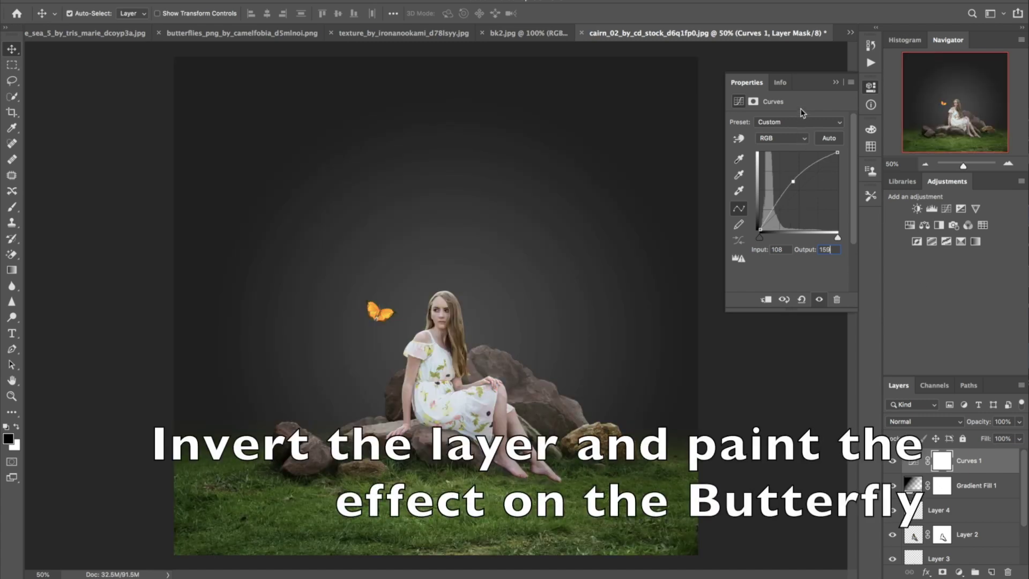
pyautogui.click(836, 82)
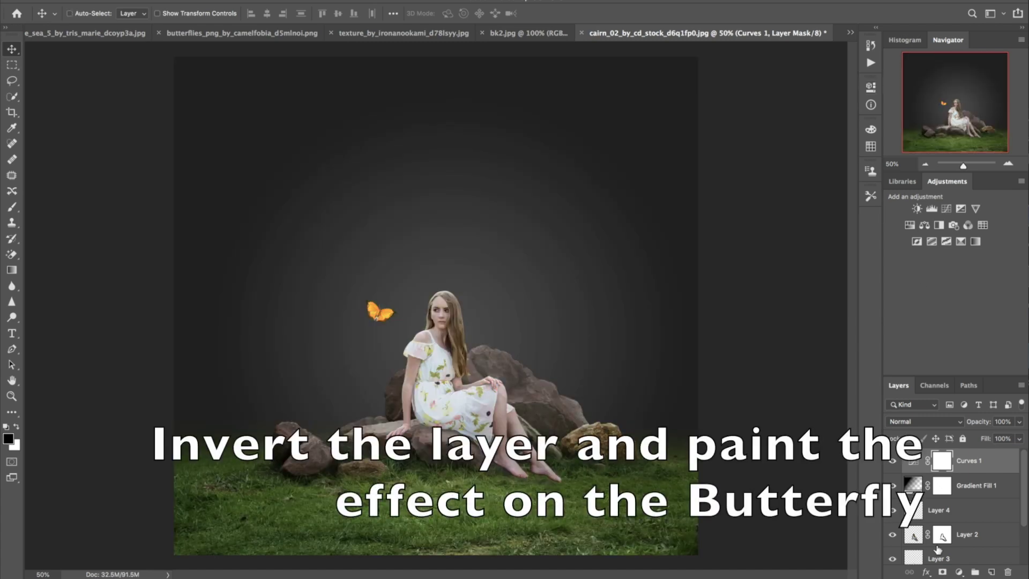
pyautogui.hotkey('ctrl', 'i')
# Paint white on the Curves mask over the butterfly's wings and body with a small brush at 41% opacity to brighten it
pyautogui.hotkey('ctrl', '+')
pyautogui.hotkey('ctrl', '+')
pyautogui.hotkey('ctrl', '+')
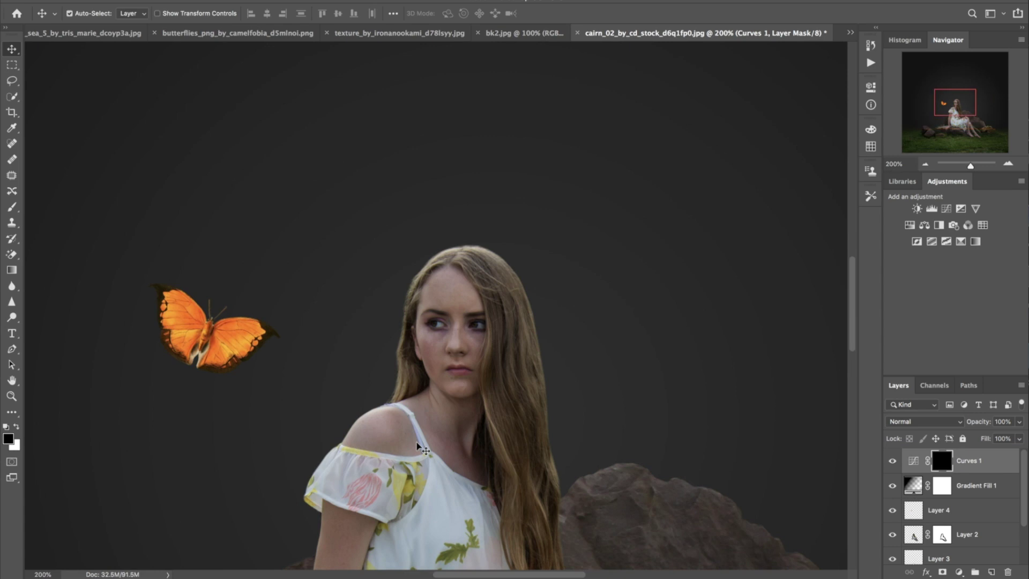
pyautogui.click(16, 426)
pyautogui.click(12, 207)
pyautogui.click(234, 15)
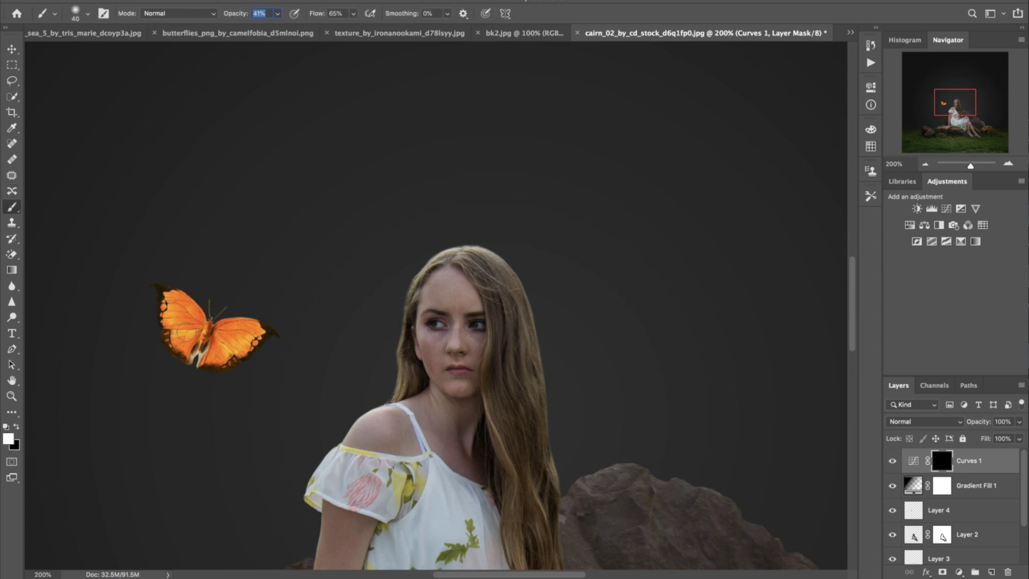
pyautogui.click(237, 12)
pyautogui.moveTo(176, 317)
pyautogui.mouseDown()
pyautogui.moveTo(181, 335)
pyautogui.moveTo(197, 323)
pyautogui.moveTo(210, 342)
pyautogui.moveTo(239, 329)
pyautogui.moveTo(219, 336)
pyautogui.mouseUp()
pyautogui.press('[')
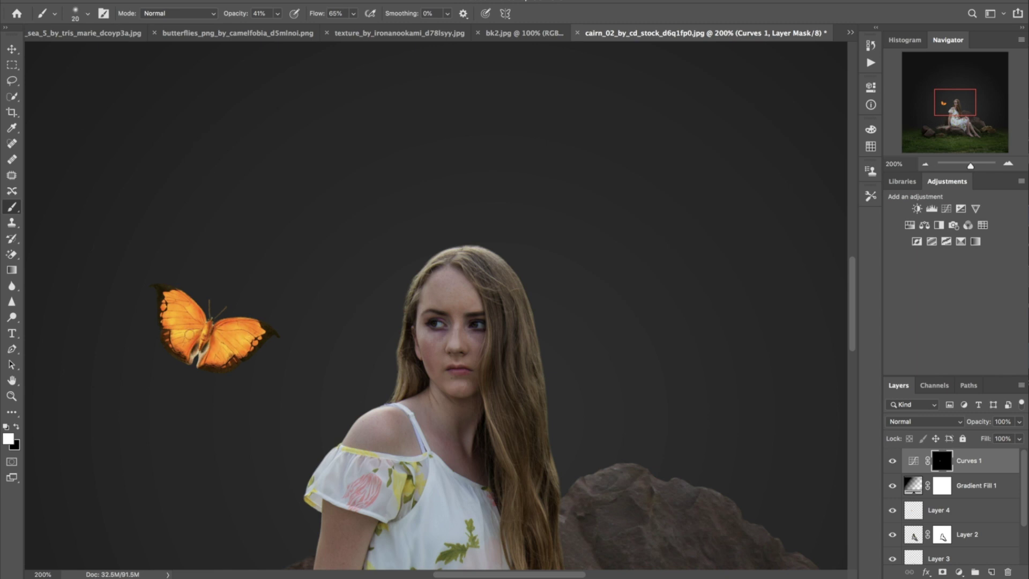
pyautogui.moveTo(227, 331)
pyautogui.mouseDown()
pyautogui.moveTo(237, 339)
pyautogui.moveTo(252, 330)
pyautogui.mouseUp()
pyautogui.press(']')
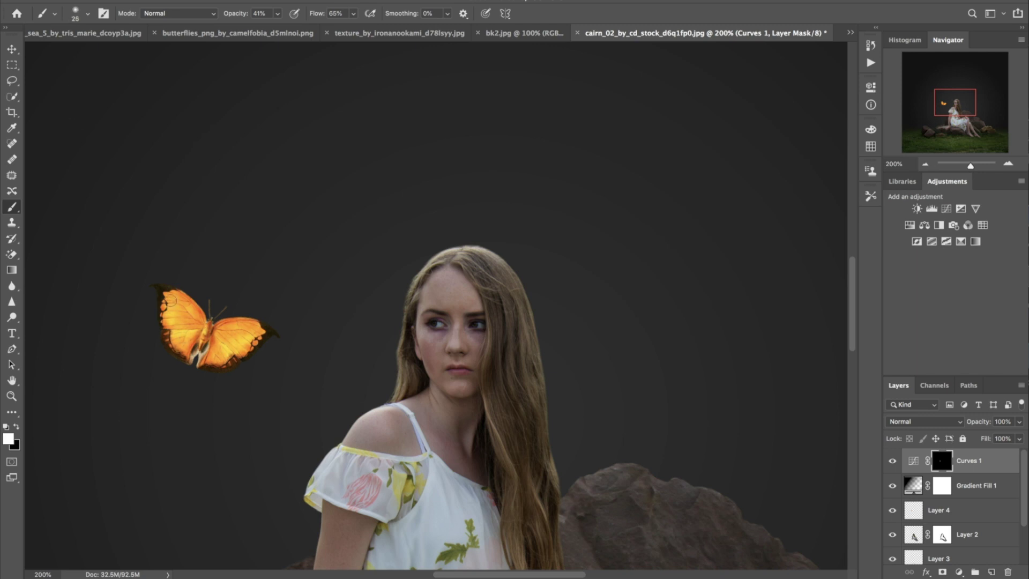
pyautogui.moveTo(207, 359)
pyautogui.mouseDown()
pyautogui.moveTo(217, 344)
pyautogui.moveTo(195, 327)
pyautogui.mouseUp()
pyautogui.press('super+minus')
pyautogui.press('super+minus')
pyautogui.press('super+minus')
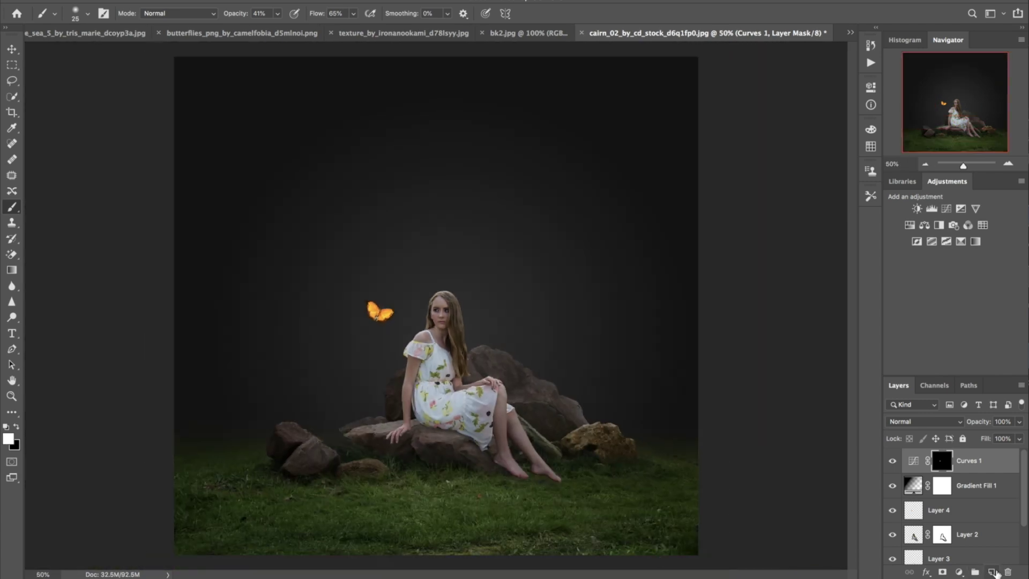
# Add a new blank layer and sample the butterfly's light yellow (ffd208) as the foreground colour for the brush
pyautogui.click(993, 572)
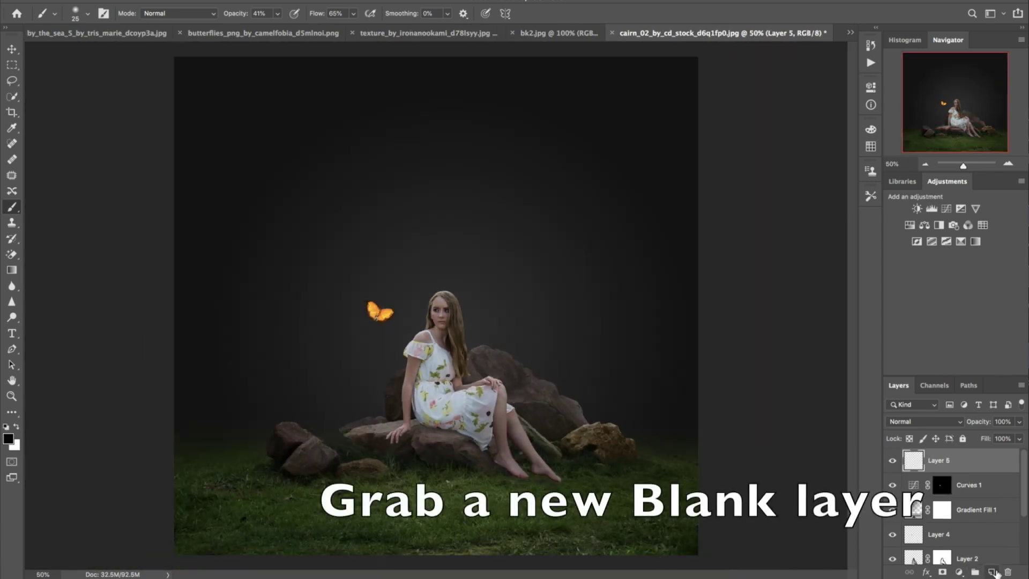
pyautogui.click(8, 438)
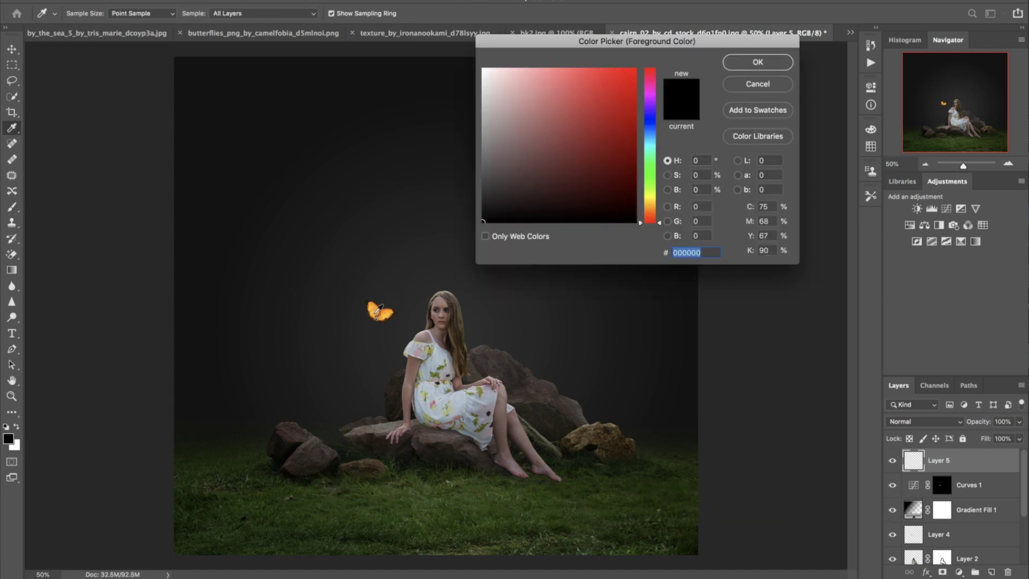
pyautogui.click(377, 310)
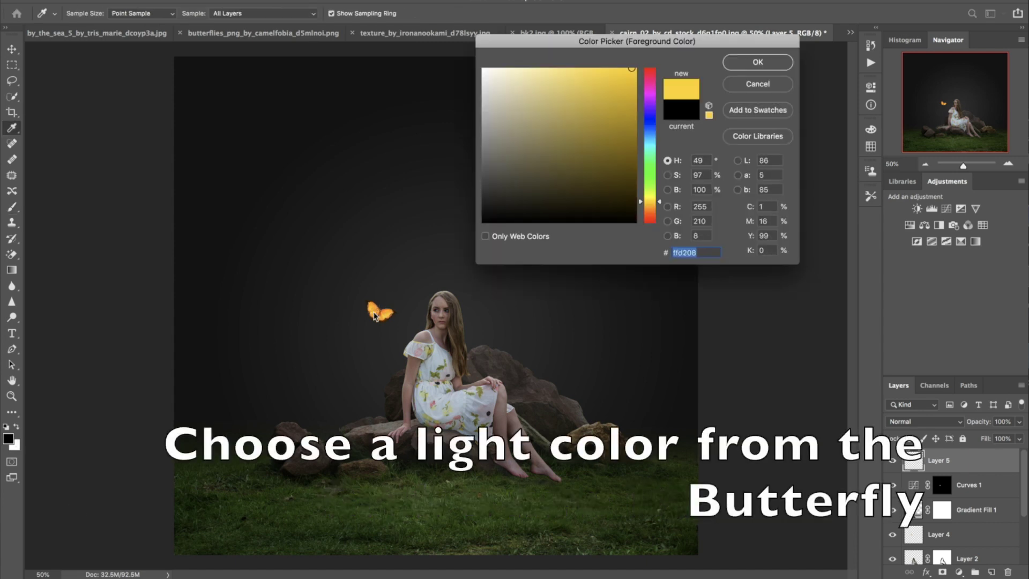
pyautogui.click(766, 64)
pyautogui.press('b')
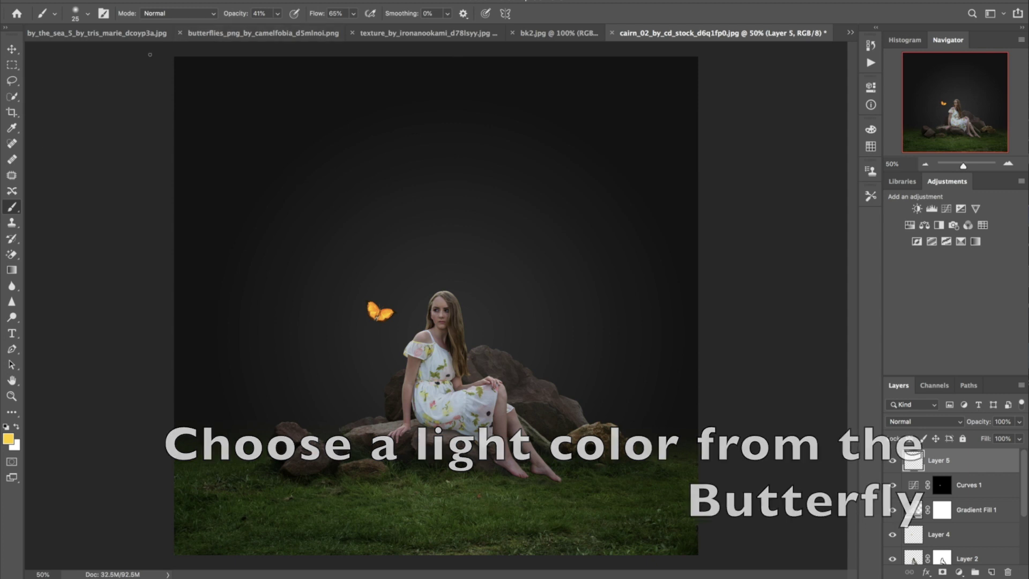
# Paint a soft yellow haze around the butterfly with a 400 px round brush at 41% opacity
pyautogui.press(']')
pyautogui.press(']')
pyautogui.press(']')
pyautogui.press(']')
pyautogui.press(']')
pyautogui.press(']')
pyautogui.press(']')
pyautogui.press(']')
pyautogui.press('[')
pyautogui.press('[')
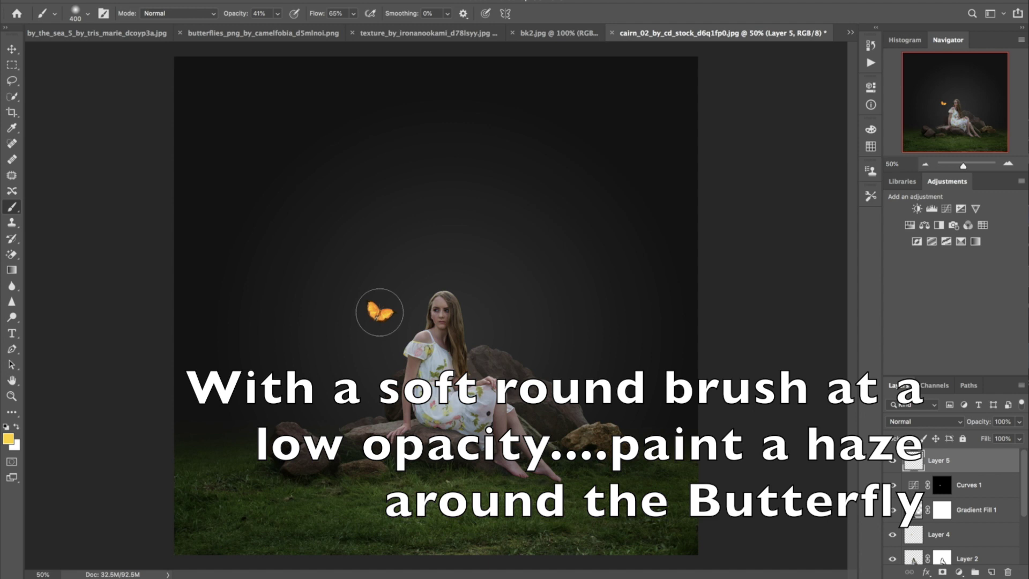
pyautogui.click(379, 312)
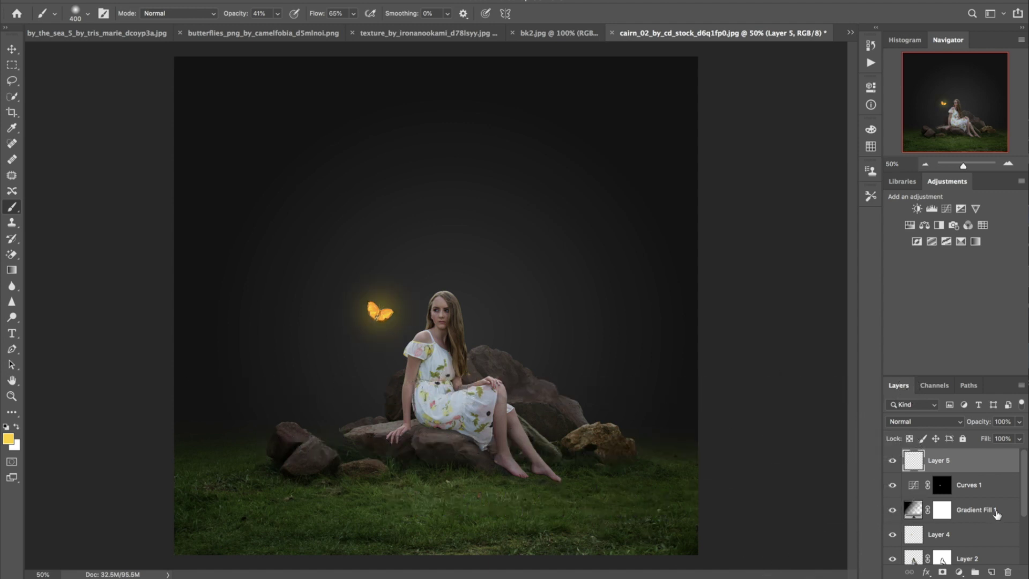
# Set the glow layer to Hard Light, strengthen the haze over the butterfly with another dab, and lower the layer's opacity to 80%
pyautogui.click(922, 421)
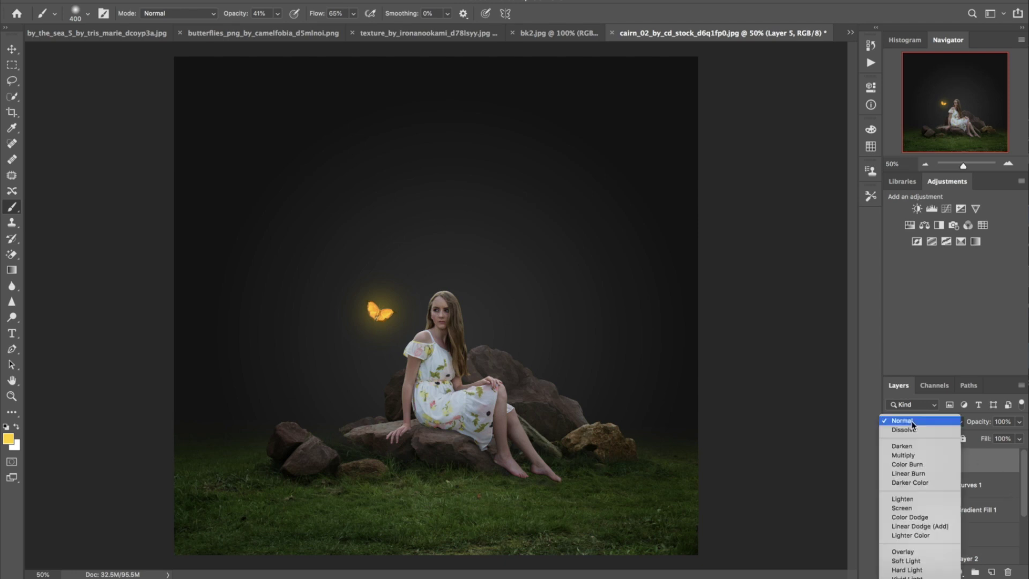
pyautogui.click(903, 568)
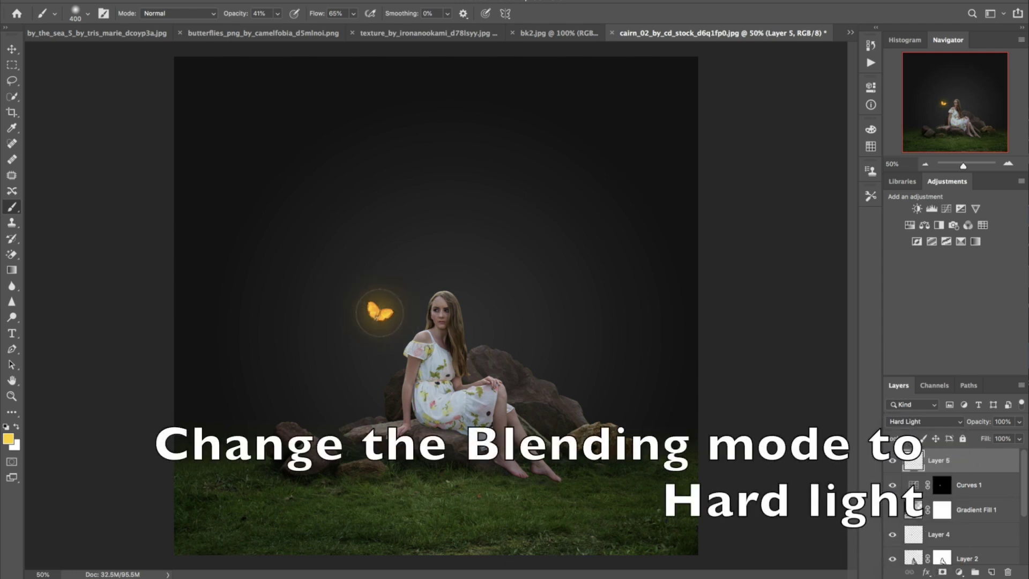
pyautogui.click(379, 312)
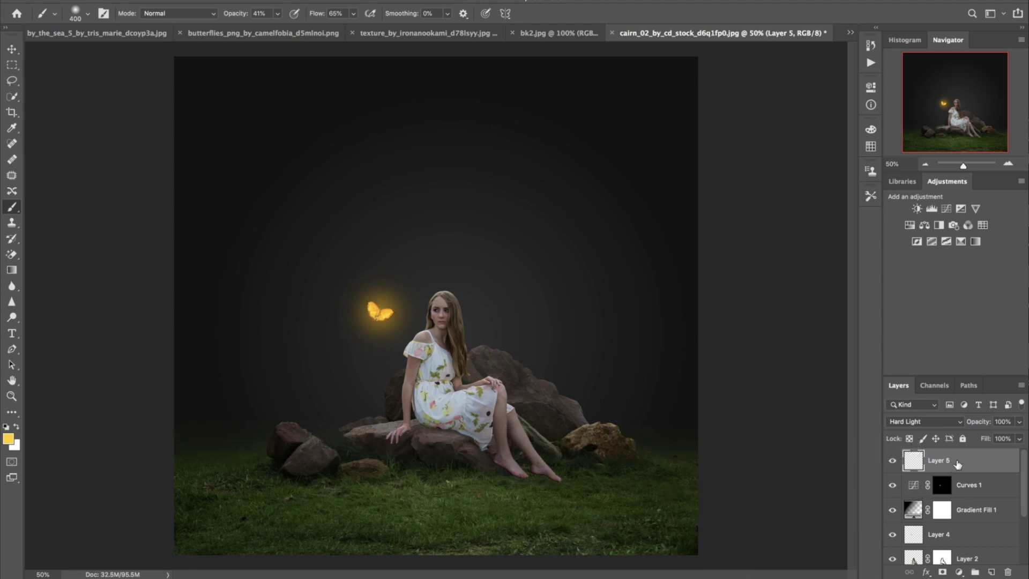
pyautogui.moveTo(981, 425); pyautogui.dragTo(970, 426)
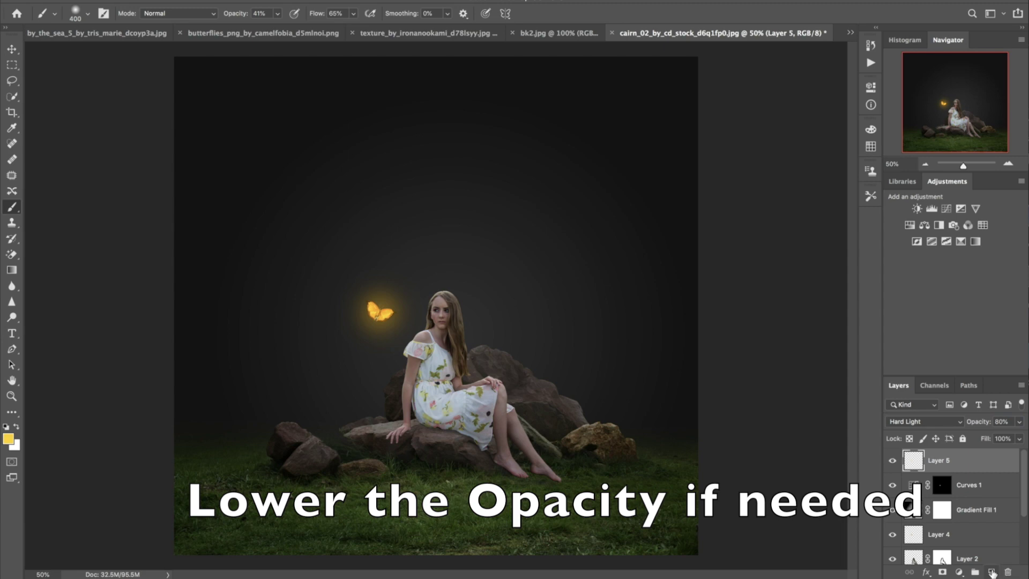
# Add a blank layer above the glow layer and reduce the brush's opacity to 16% along with its size
pyautogui.click(992, 573)
pyautogui.press('super+equal')
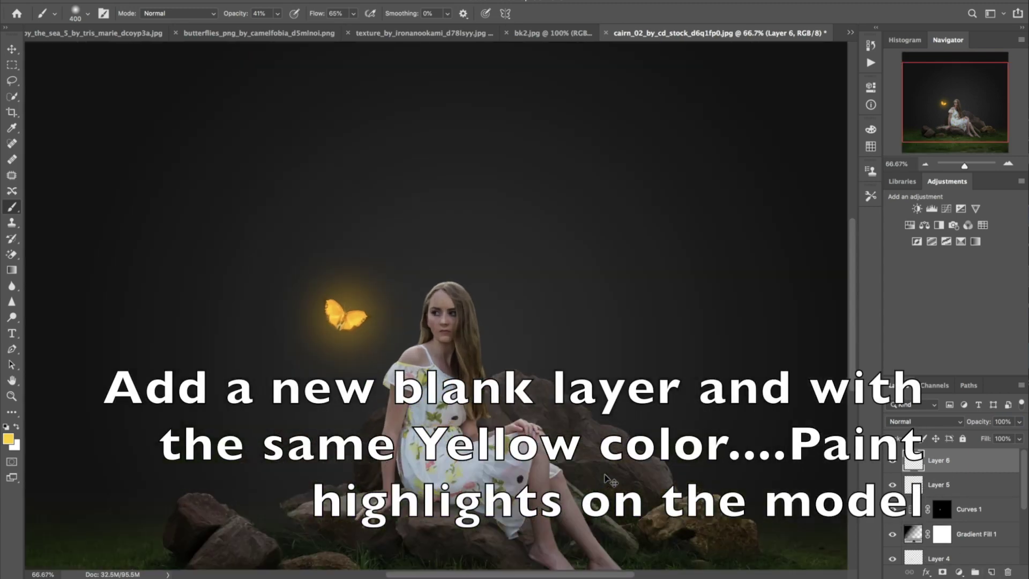
pyautogui.press('super+equal')
pyautogui.press('super+equal')
pyautogui.moveTo(239, 15); pyautogui.dragTo(225, 17)
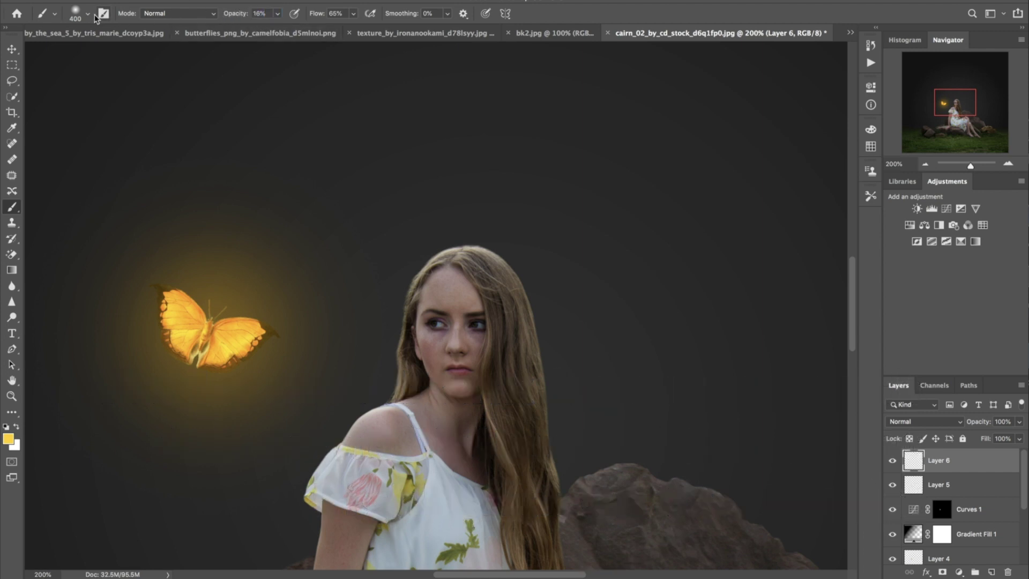
pyautogui.click(88, 16)
pyautogui.moveTo(105, 49); pyautogui.dragTo(97, 49)
pyautogui.click(658, 7)
# Paint faint yellow highlights on the edge of the model's hair and face nearest the butterfly, using a small brush at 16% opacity
pyautogui.moveTo(486, 469); pyautogui.dragTo(503, 417)
pyautogui.press('[')
pyautogui.press('[')
pyautogui.press('[')
pyautogui.press('[')
pyautogui.press('[')
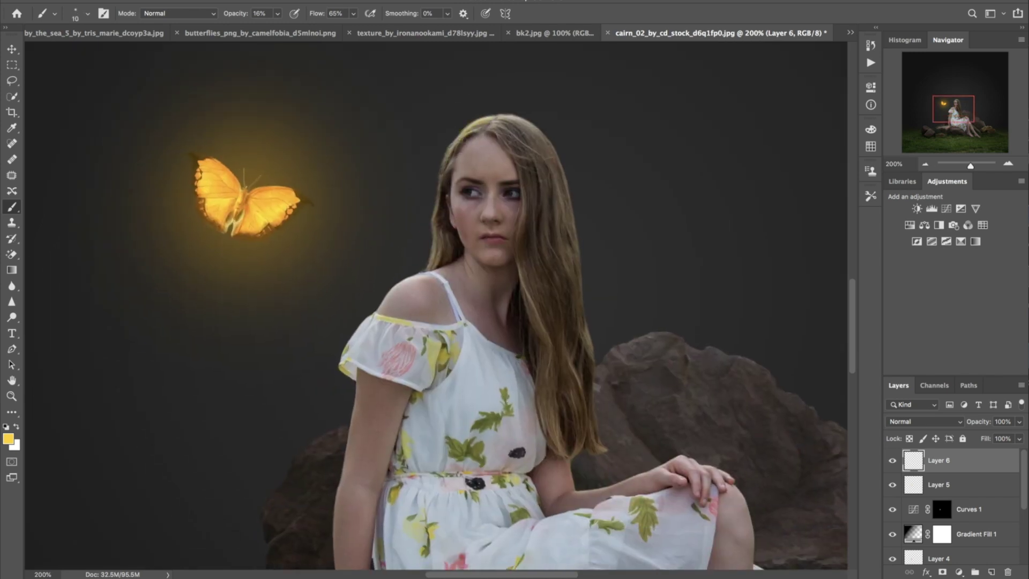
pyautogui.moveTo(443, 166); pyautogui.dragTo(437, 218)
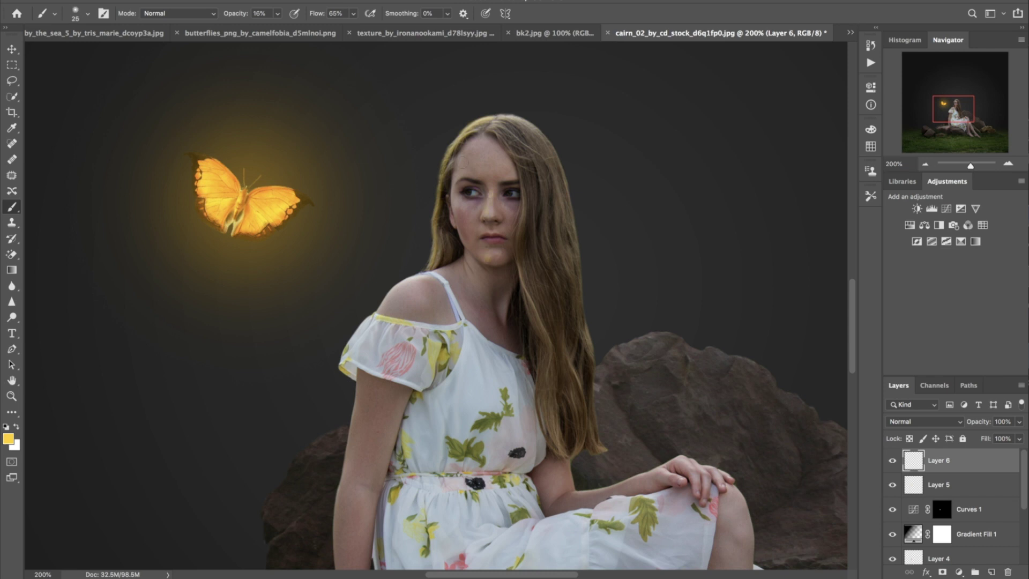
pyautogui.moveTo(463, 160)
pyautogui.mouseDown()
pyautogui.moveTo(458, 218)
pyautogui.moveTo(476, 253)
pyautogui.mouseUp()
# Paint yellow highlights along the long hair strands over her chest and on her bare shoulder with a 15–20 px brush
pyautogui.press('[')
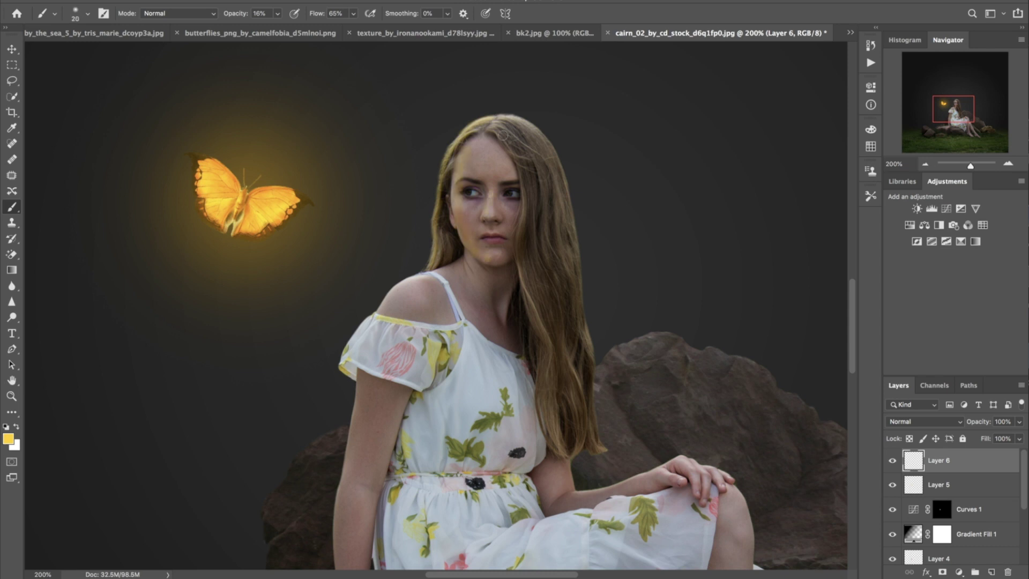
pyautogui.moveTo(517, 159)
pyautogui.mouseDown()
pyautogui.moveTo(524, 281)
pyautogui.moveTo(549, 347)
pyautogui.mouseUp()
pyautogui.moveTo(527, 294); pyautogui.dragTo(546, 354)
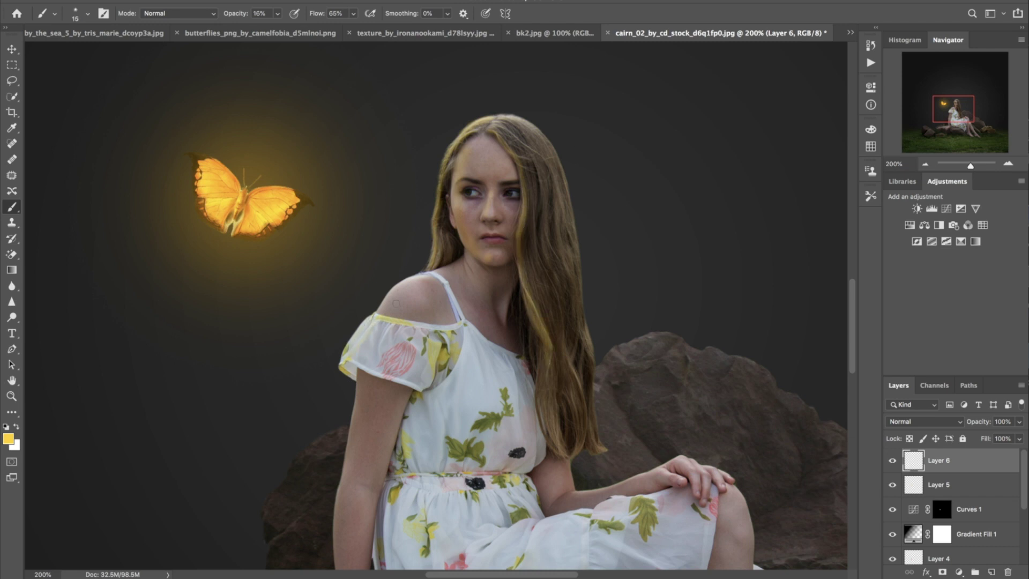
# Lower the brush opacity to 14% and paint a yellow highlight down the butterfly-facing edge of her supporting arm with a 20 px brush
pyautogui.moveTo(501, 515)
pyautogui.mouseDown()
pyautogui.moveTo(496, 425)
pyautogui.moveTo(550, 331)
pyautogui.mouseUp()
pyautogui.press('[')
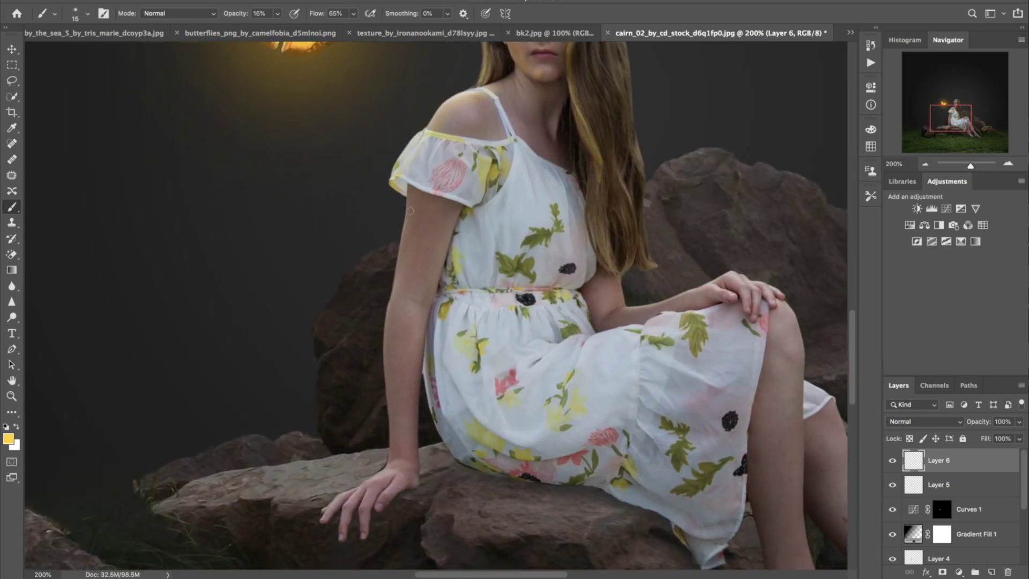
pyautogui.press('1')
pyautogui.press('4')
pyautogui.press(']')
pyautogui.moveTo(412, 221)
pyautogui.mouseDown()
pyautogui.moveTo(393, 332)
pyautogui.moveTo(399, 462)
pyautogui.mouseUp()
pyautogui.press('[')
pyautogui.press('[')
pyautogui.press('[')
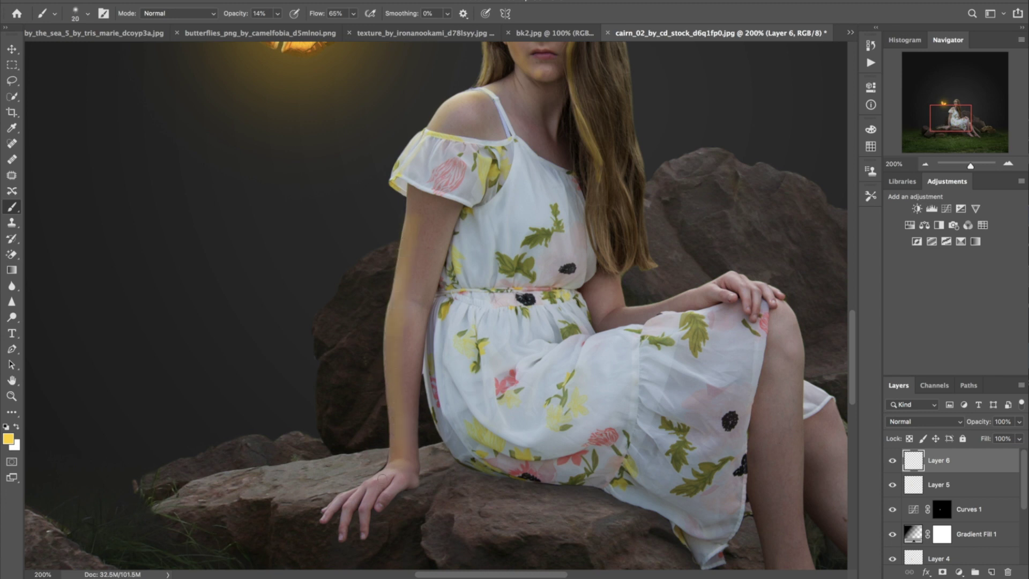
# Paint yellow highlights on the flat rock beside her hand and, with a smaller brush, on the edge of the rock behind her arm
pyautogui.press(']')
pyautogui.press(']')
pyautogui.press(']')
pyautogui.moveTo(347, 467)
pyautogui.mouseDown()
pyautogui.moveTo(260, 474)
pyautogui.moveTo(288, 476)
pyautogui.moveTo(177, 498)
pyautogui.moveTo(301, 492)
pyautogui.moveTo(276, 471)
pyautogui.moveTo(203, 480)
pyautogui.mouseUp()
pyautogui.press('[')
pyautogui.press('[')
pyautogui.press('[')
pyautogui.press('[')
pyautogui.press('[')
pyautogui.press('[')
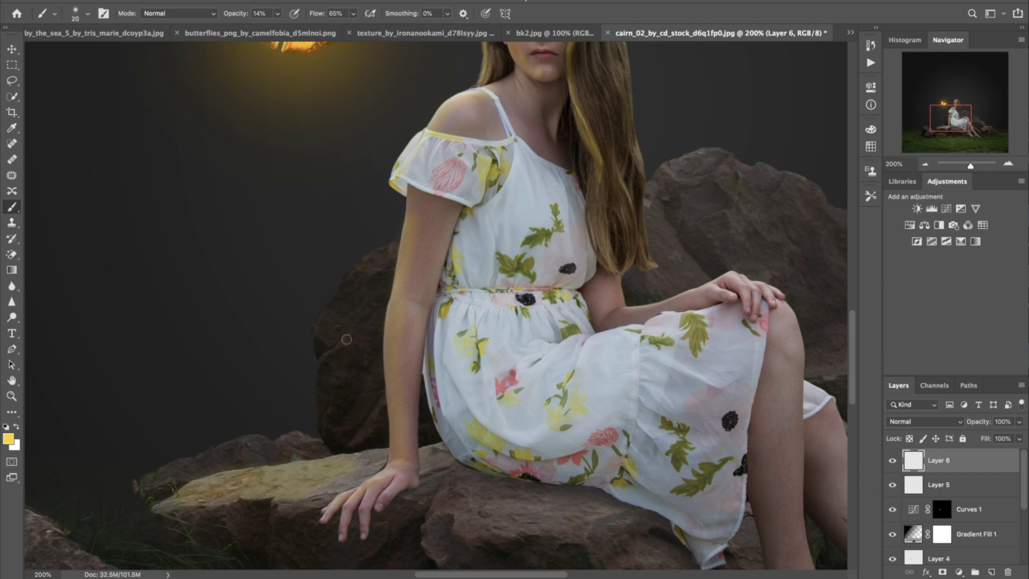
pyautogui.moveTo(352, 334); pyautogui.dragTo(322, 362)
# Apply a Gaussian Blur with a radius of 1.8 pixels to the painted highlights layer
pyautogui.press('space')
pyautogui.moveTo(594, 175); pyautogui.dragTo(582, 453)
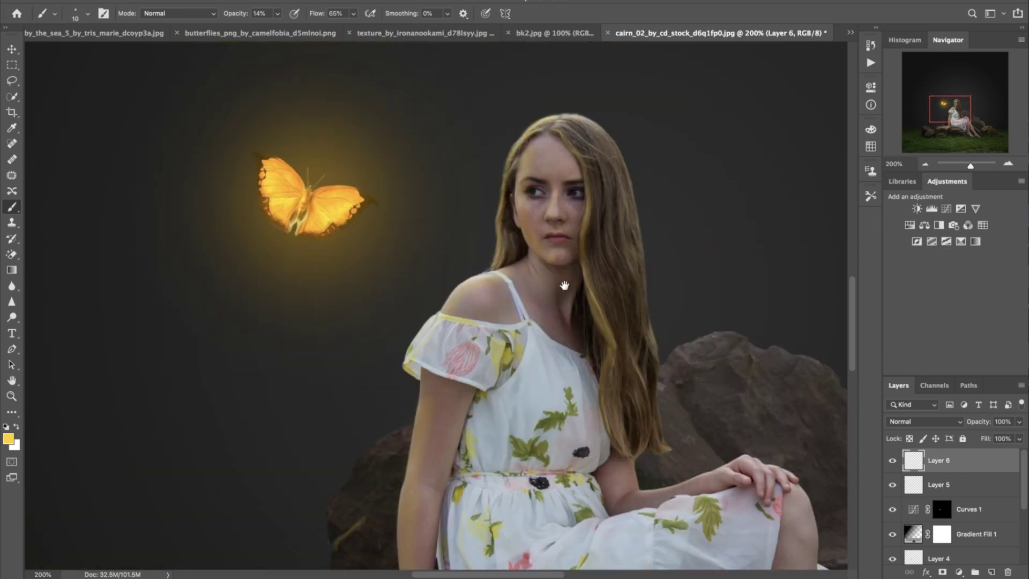
pyautogui.press('super+minus')
pyautogui.press('super+minus')
pyautogui.press('super+minus')
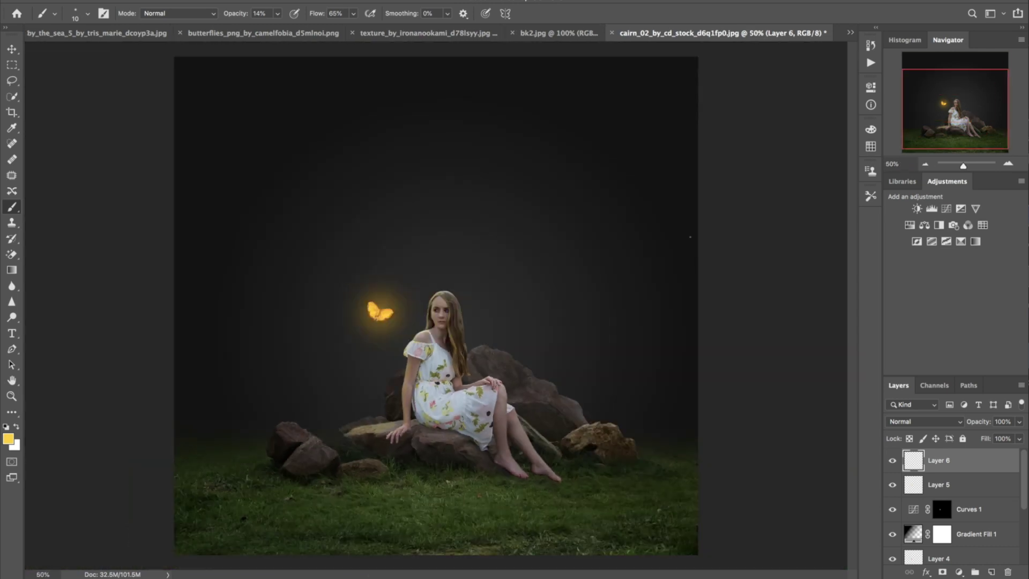
pyautogui.click(295, 0)
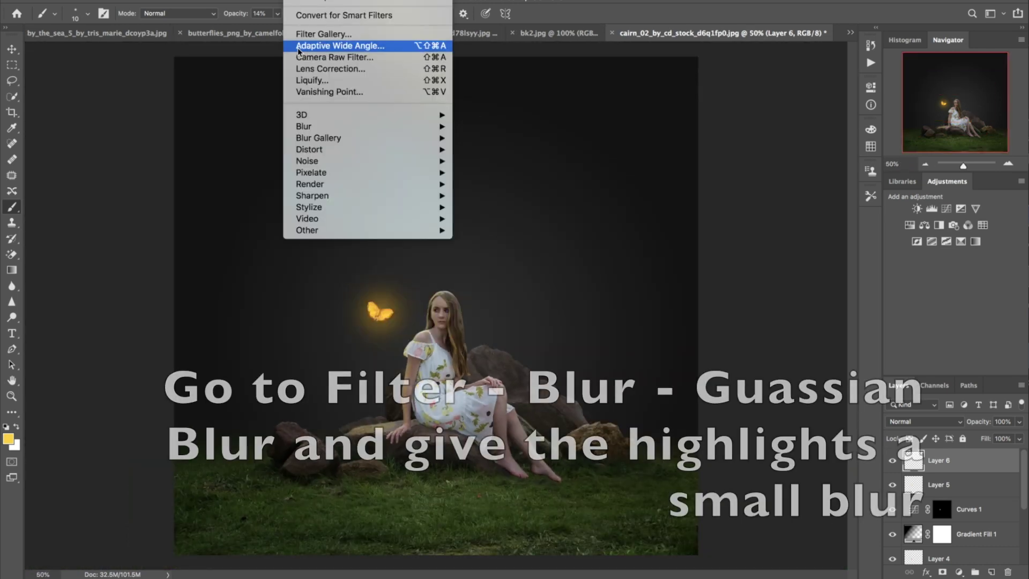
pyautogui.moveTo(293, 126)
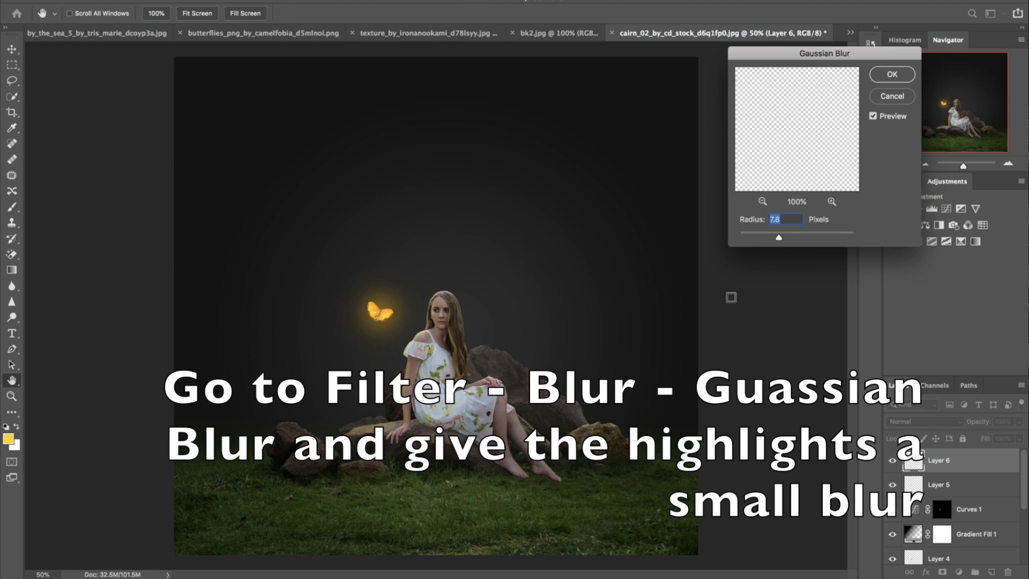
pyautogui.click(757, 234)
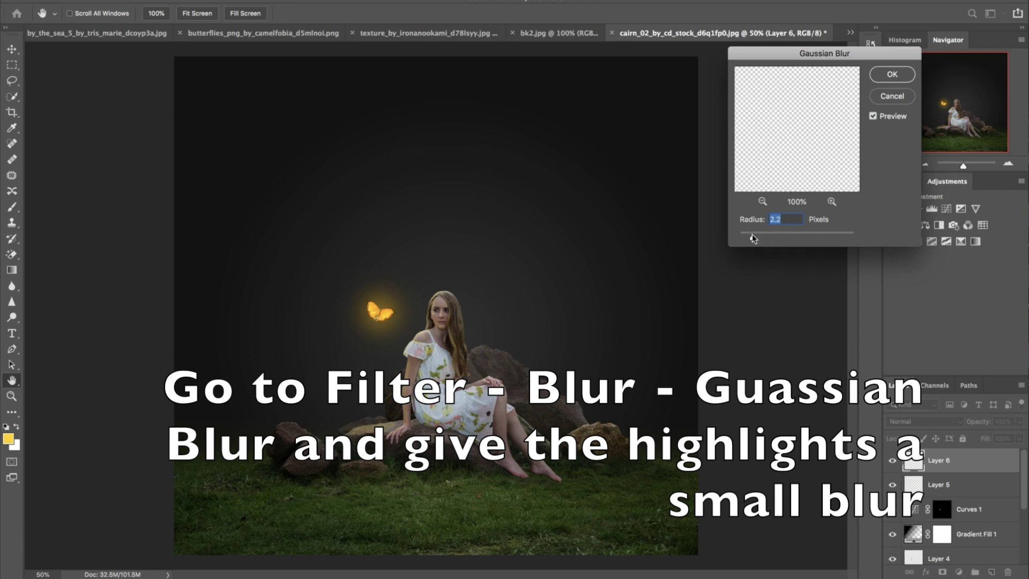
pyautogui.moveTo(750, 234); pyautogui.dragTo(749, 234)
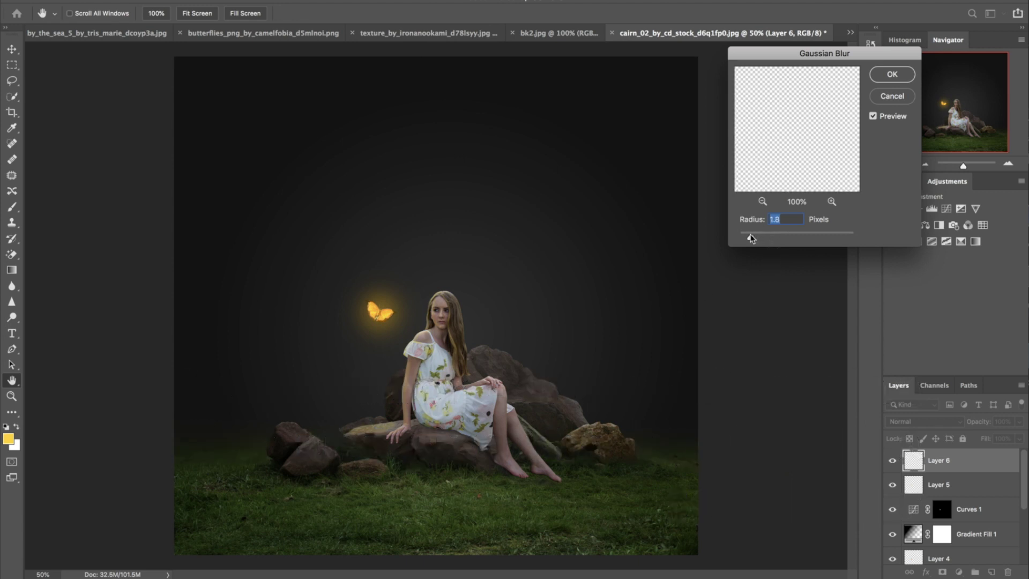
pyautogui.click(892, 75)
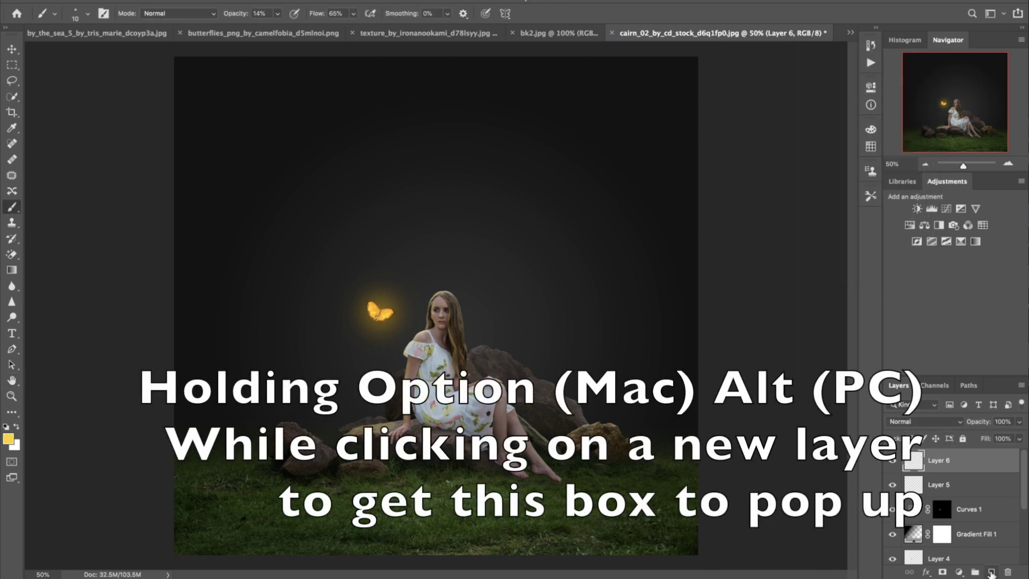
# Create a new layer with a Gray colour label and Overlay mode, filled with the 50% gray neutral colour
pyautogui.keyDown('alt'); pyautogui.click(990, 572); pyautogui.keyUp('alt')
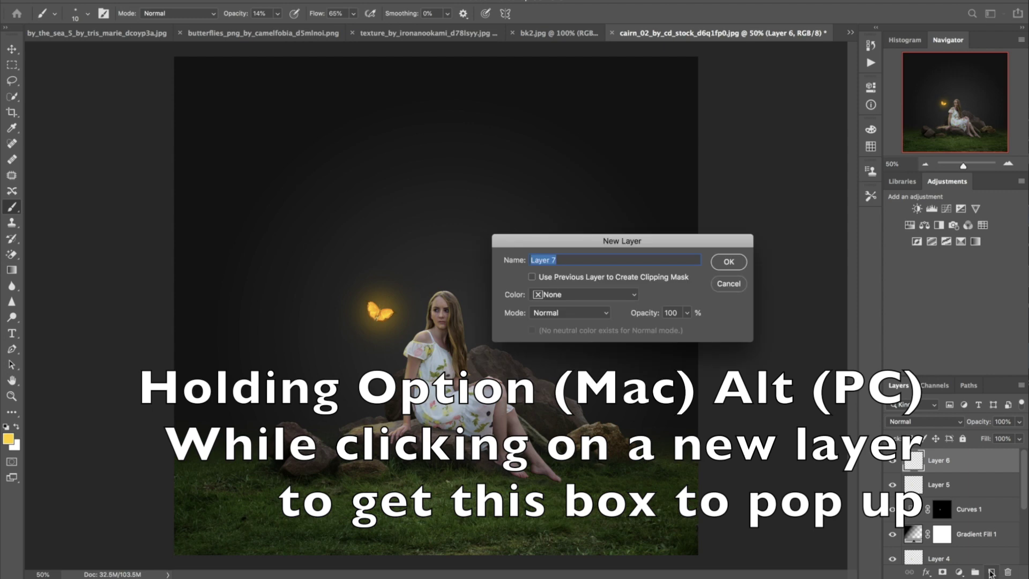
pyautogui.click(545, 296)
pyautogui.click(551, 377)
pyautogui.click(550, 314)
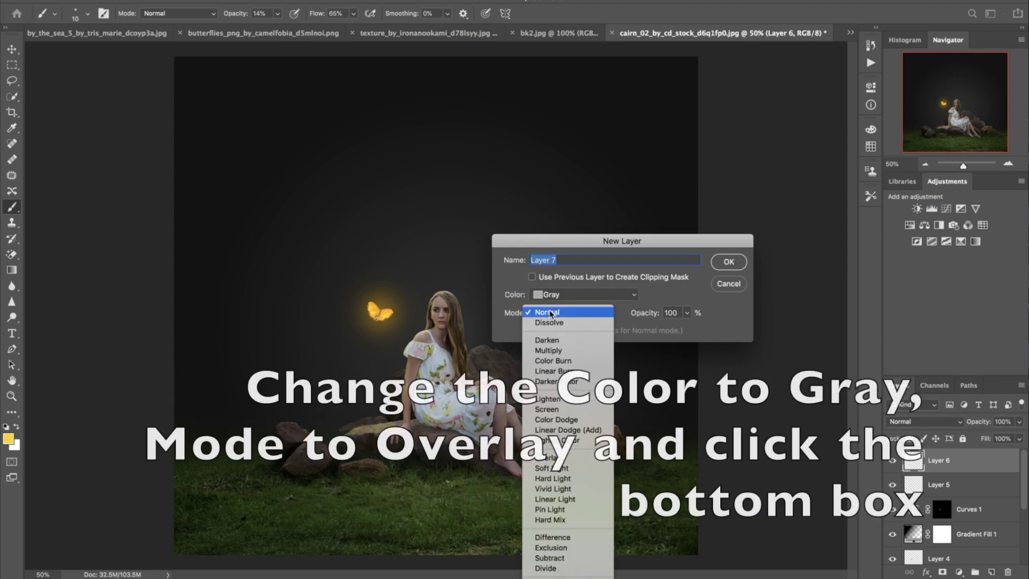
pyautogui.click(549, 441)
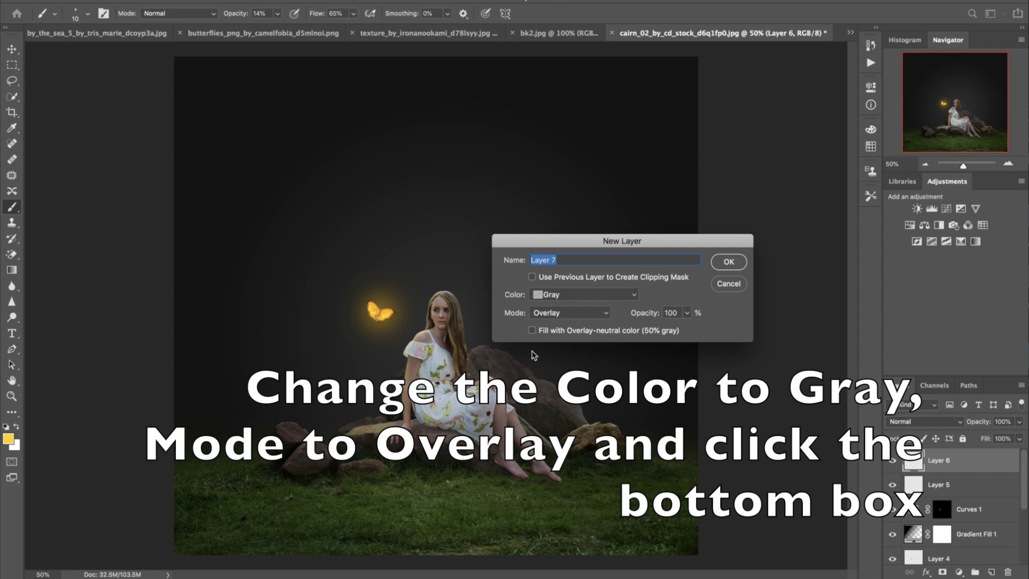
pyautogui.click(716, 262)
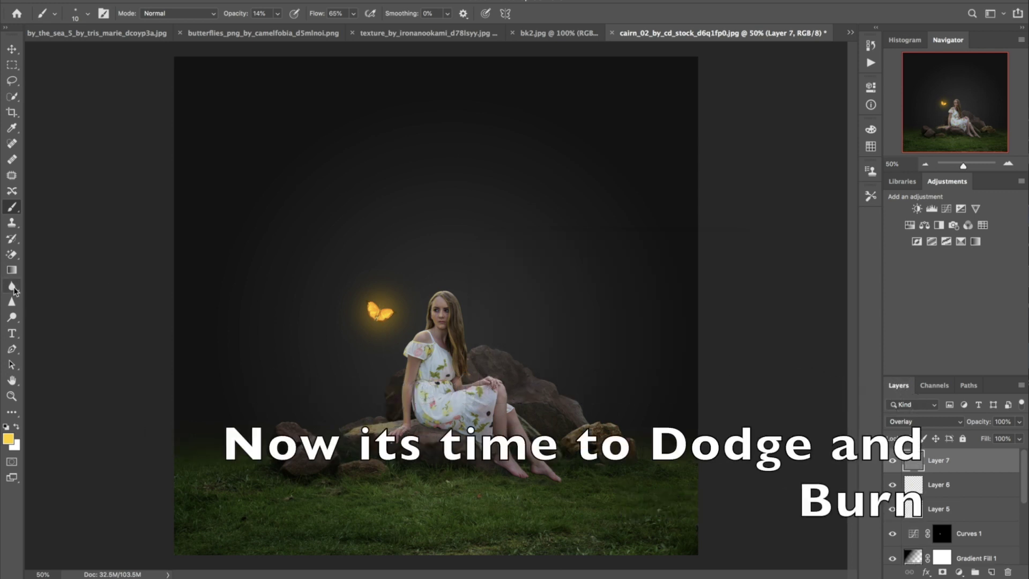
# Choose the Burn tool at 20% exposure and deepen the shadows in the model's hair and along her legs on the gray layer
pyautogui.click(12, 287)
pyautogui.click(12, 318)
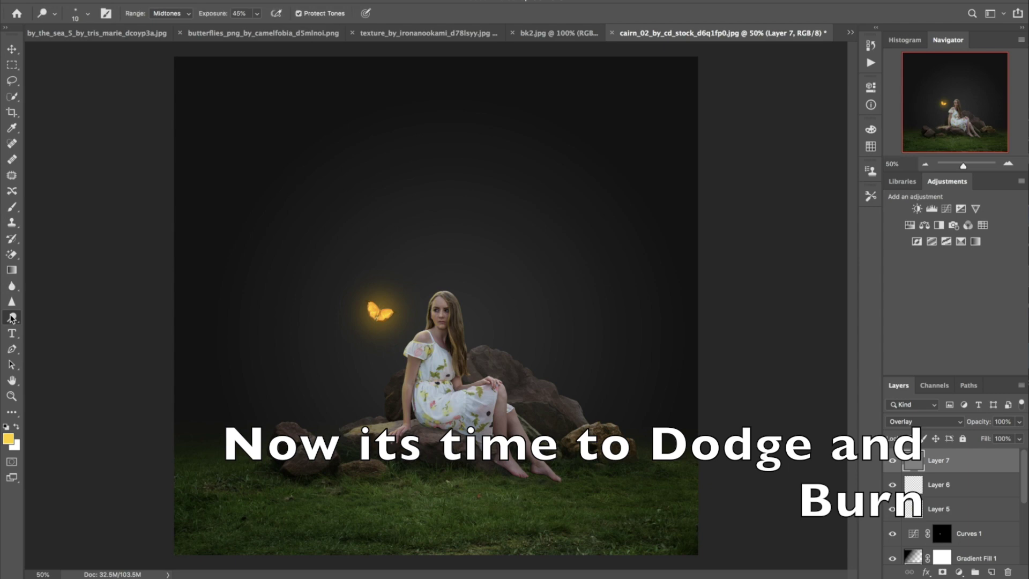
pyautogui.rightClick(12, 318)
pyautogui.click(56, 328)
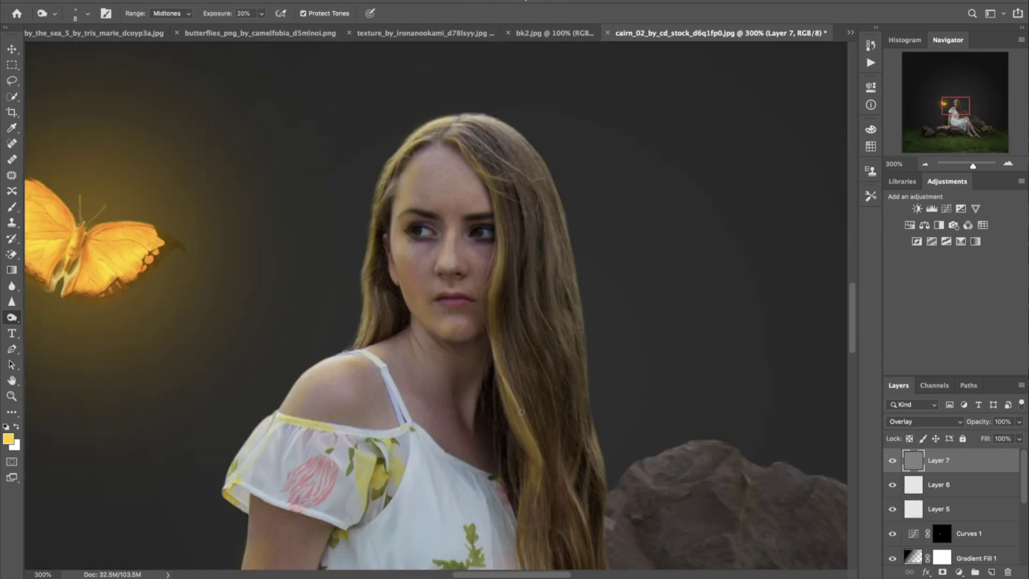
pyautogui.press(']')
pyautogui.press(']')
pyautogui.moveTo(432, 559); pyautogui.dragTo(482, 160)
pyautogui.press('super+minus')
pyautogui.moveTo(704, 360); pyautogui.dragTo(507, 206)
pyautogui.press('[')
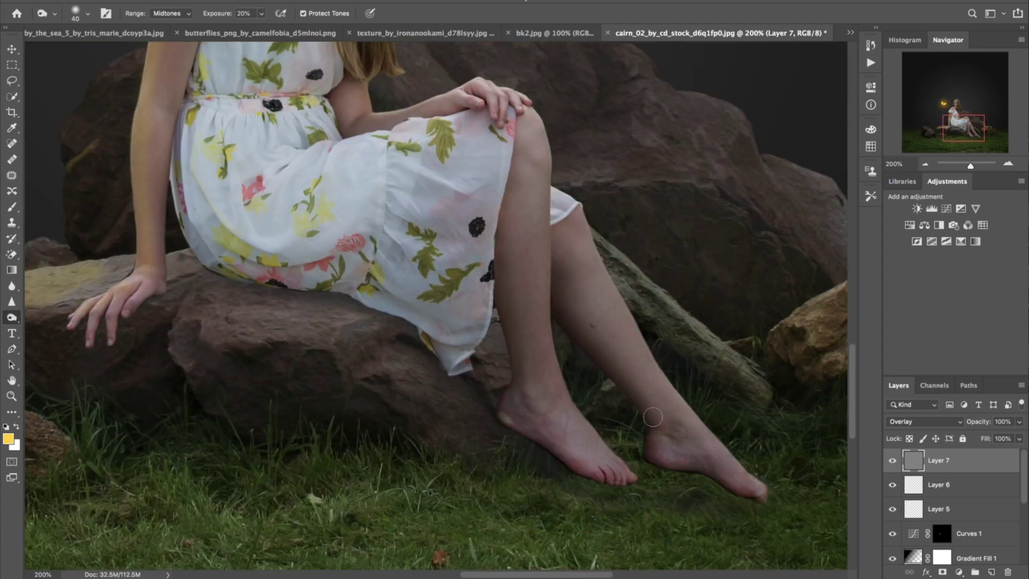
# Burn shadows along the lower edge and folds of the dress where it meets the rock and her leg
pyautogui.moveTo(192, 228); pyautogui.dragTo(462, 365)
pyautogui.moveTo(184, 202); pyautogui.dragTo(302, 281)
pyautogui.moveTo(487, 265); pyautogui.dragTo(454, 337)
pyautogui.press('[')
pyautogui.press('[')
pyautogui.press('[')
pyautogui.press('[')
pyautogui.press('[')
pyautogui.press('[')
pyautogui.press('[')
pyautogui.press('[')
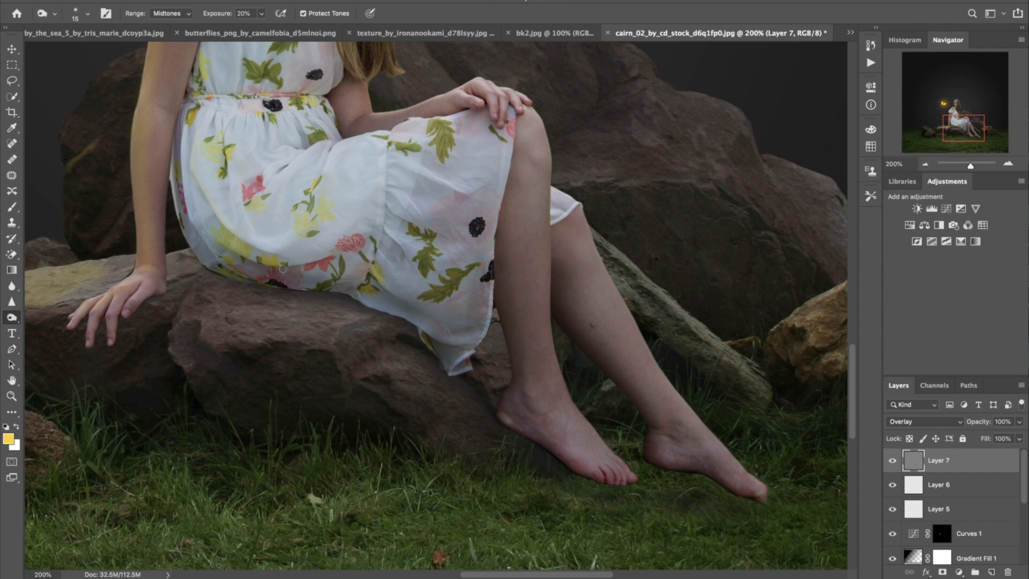
# Burn finer shadows around her hand on the rock and up along her arm and dress with a brush of about 10 px
pyautogui.press('[')
pyautogui.press('[')
pyautogui.press('super+plus')
pyautogui.moveTo(136, 271); pyautogui.dragTo(399, 302)
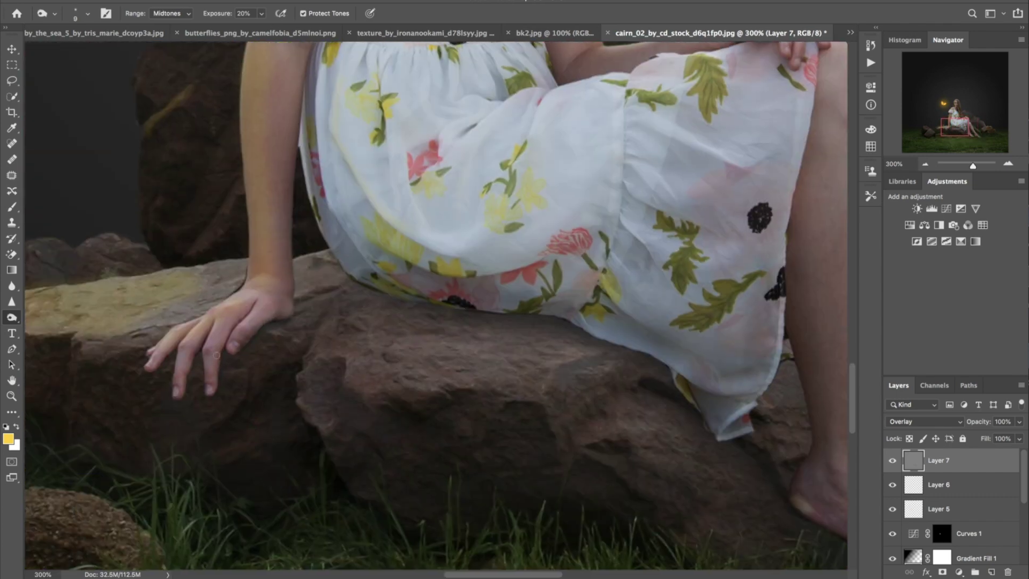
pyautogui.moveTo(413, 348); pyautogui.dragTo(383, 573)
pyautogui.press(']')
pyautogui.press(']')
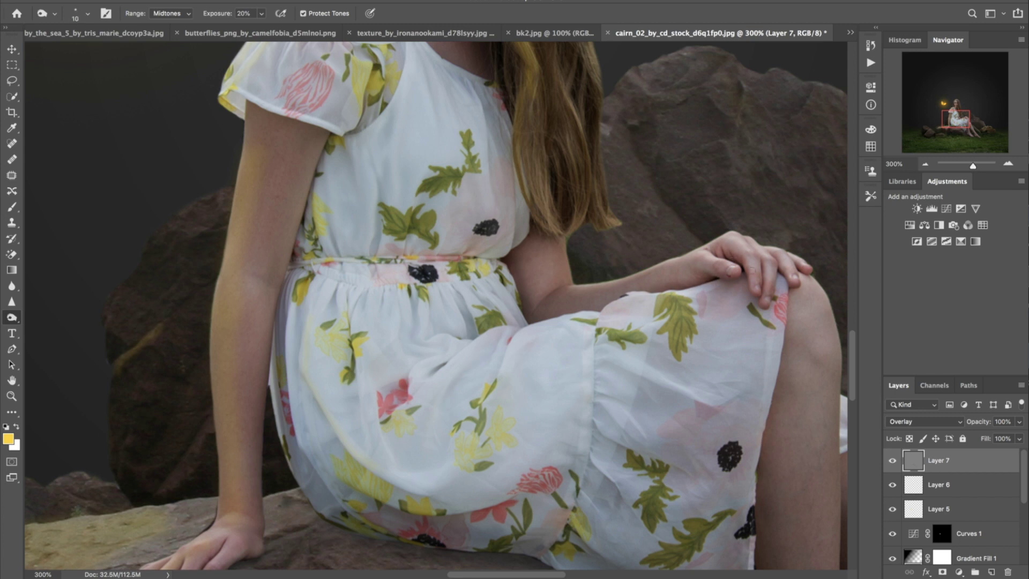
pyautogui.moveTo(227, 99); pyautogui.dragTo(214, 240)
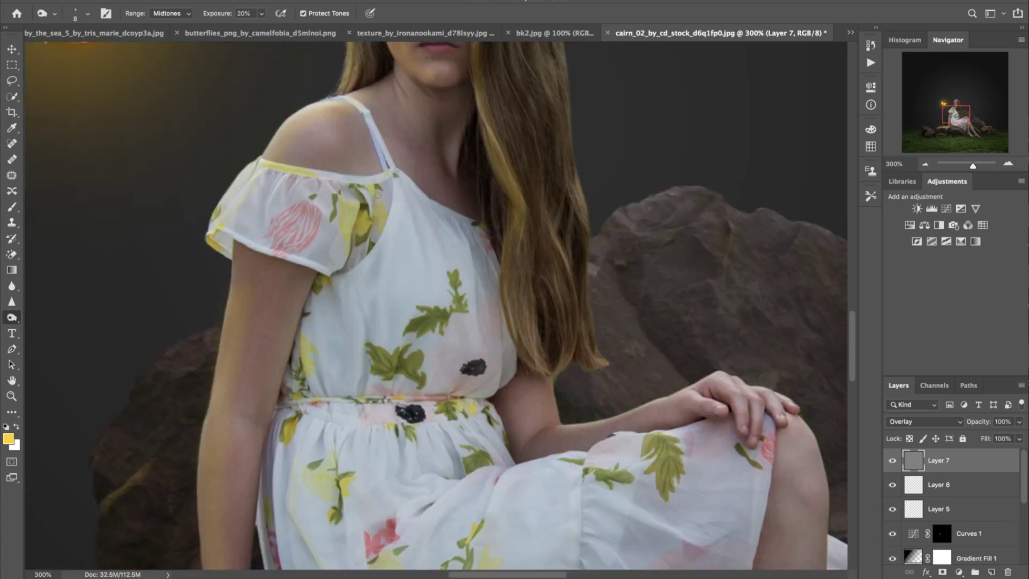
pyautogui.moveTo(422, 91); pyautogui.dragTo(394, 221)
pyautogui.press('[')
pyautogui.press('[')
# Switch to the Dodge tool at 45% exposure and brighten her face and the hair strands beside it with a 3–4 px brush
pyautogui.rightClick(12, 317)
pyautogui.click(58, 318)
pyautogui.moveTo(396, 302); pyautogui.dragTo(406, 397)
pyautogui.moveTo(413, 153); pyautogui.dragTo(383, 158)
pyautogui.press('[')
pyautogui.press('[')
pyautogui.press('[')
pyautogui.press('[')
pyautogui.press('[')
pyautogui.press('[')
pyautogui.press('[')
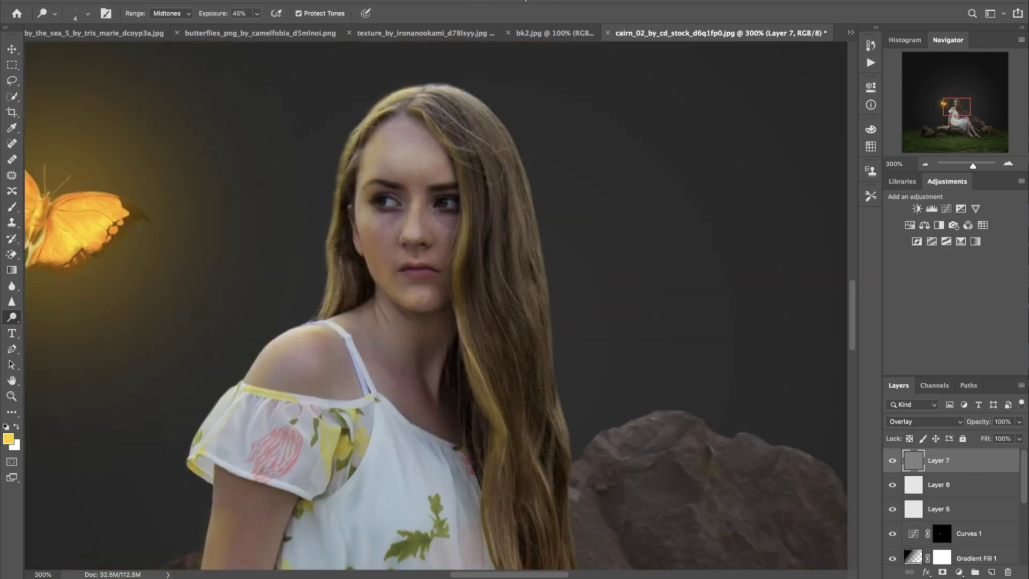
pyautogui.moveTo(410, 111); pyautogui.dragTo(467, 232)
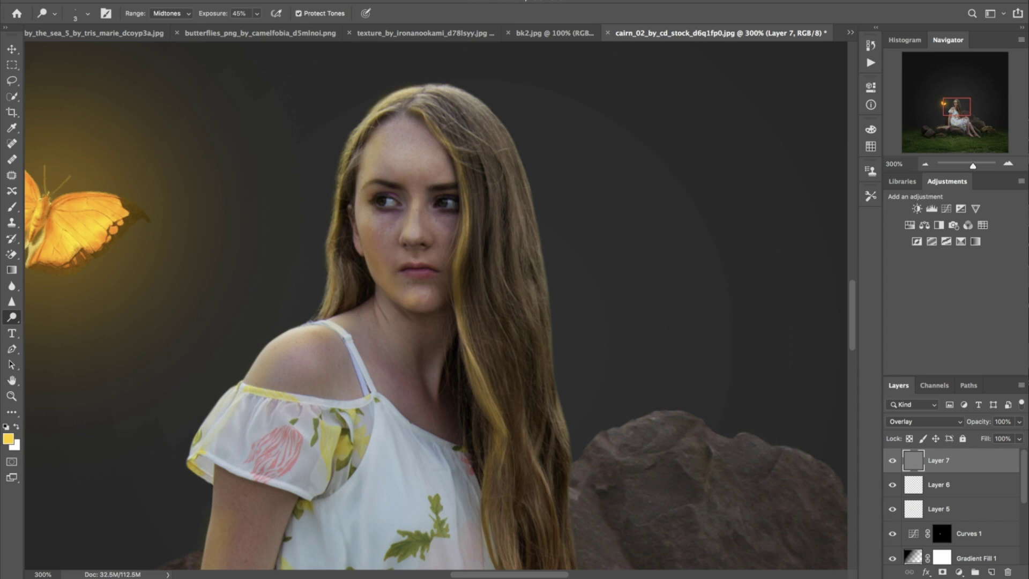
# Enlarge the Dodge brush to about 46 px and brighten the small rock lying in the grass in front of the model
pyautogui.moveTo(385, 480)
pyautogui.mouseDown()
pyautogui.moveTo(378, 391)
pyautogui.moveTo(312, 412)
pyautogui.mouseUp()
pyautogui.press('super+minus')
pyautogui.press('super+minus')
pyautogui.press('super+minus')
pyautogui.press(']')
pyautogui.press(']')
pyautogui.press(']')
pyautogui.press(']')
pyautogui.press(']')
pyautogui.press(']')
pyautogui.moveTo(320, 459); pyautogui.dragTo(353, 457)
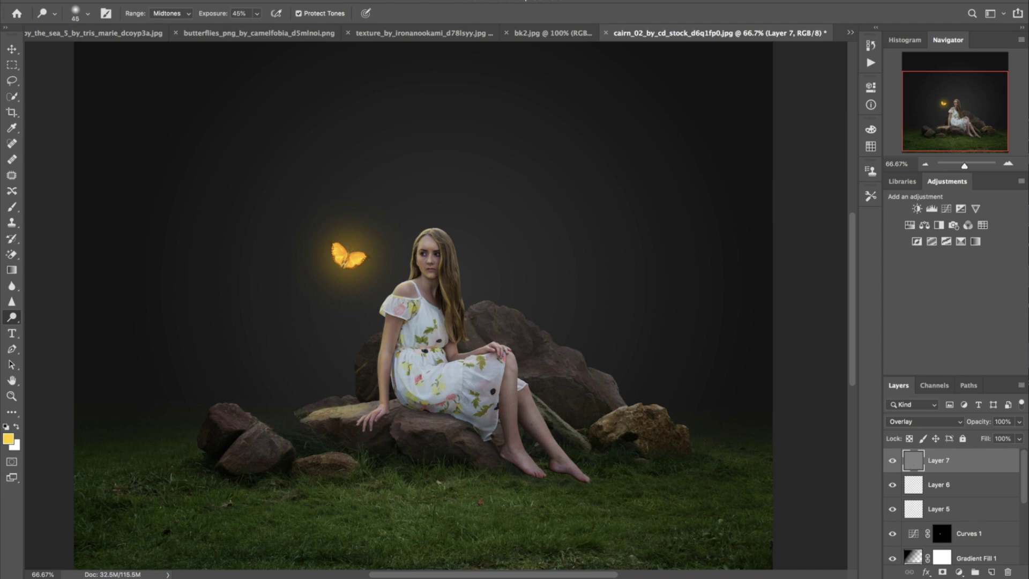
# Activate the layer mask of Layer 2 and prepare a black brush with 46% hardness for close-up edge cleanup
pyautogui.scroll(-4, 954, 498)
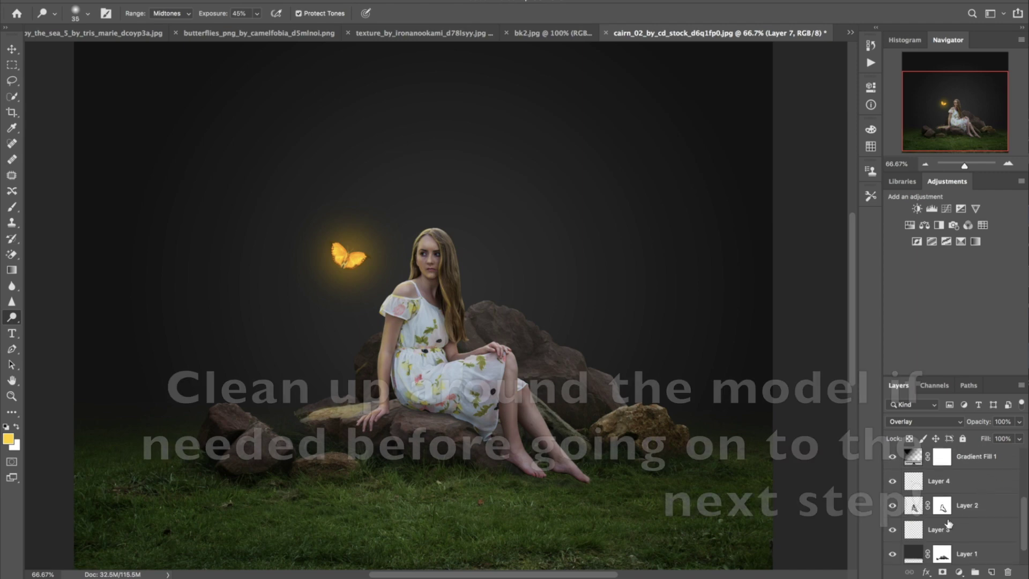
pyautogui.click(958, 509)
pyautogui.press('super+plus')
pyautogui.press('super+plus')
pyautogui.press('super+plus')
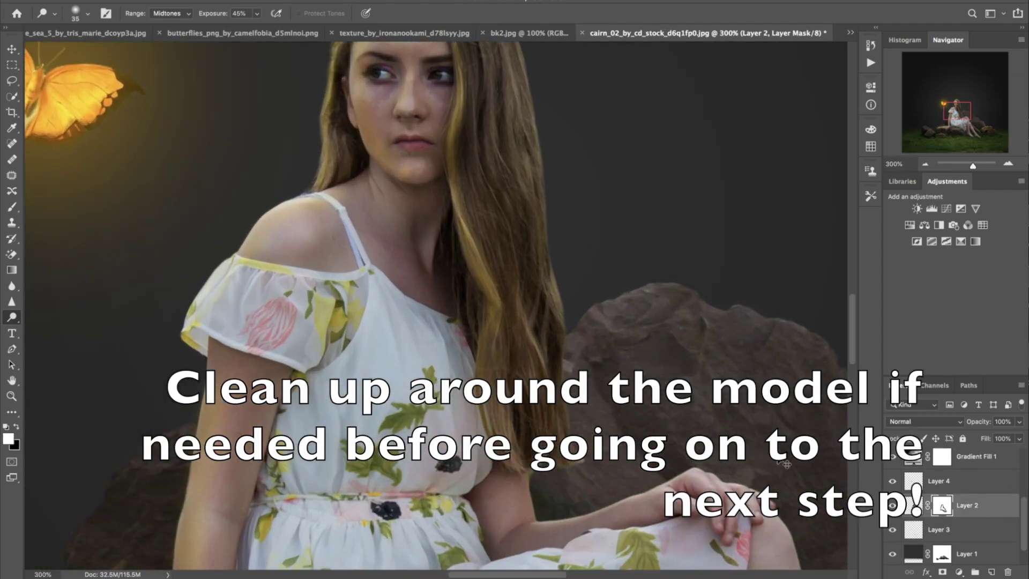
pyautogui.scroll(-7, 777, 456)
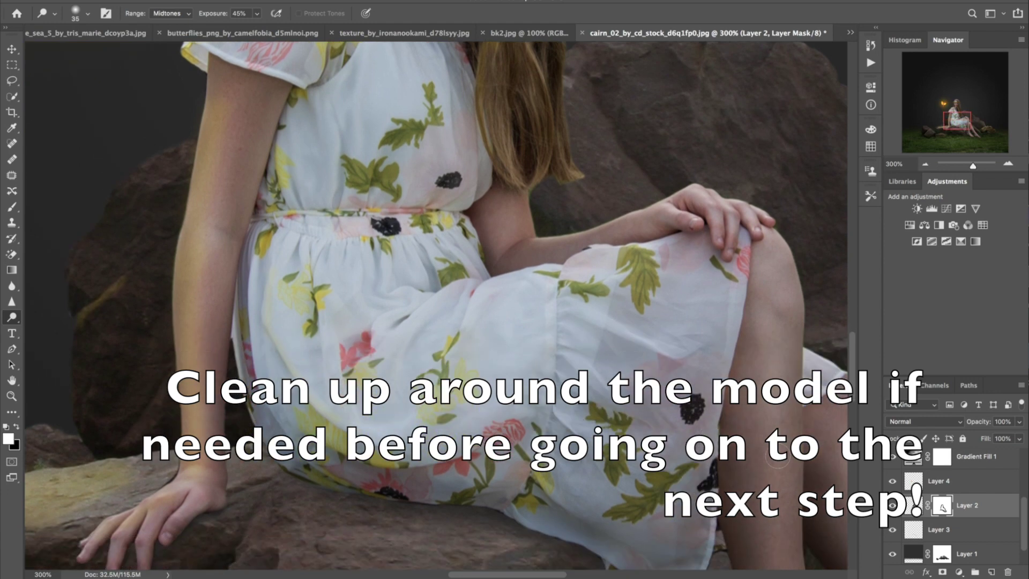
pyautogui.press('b')
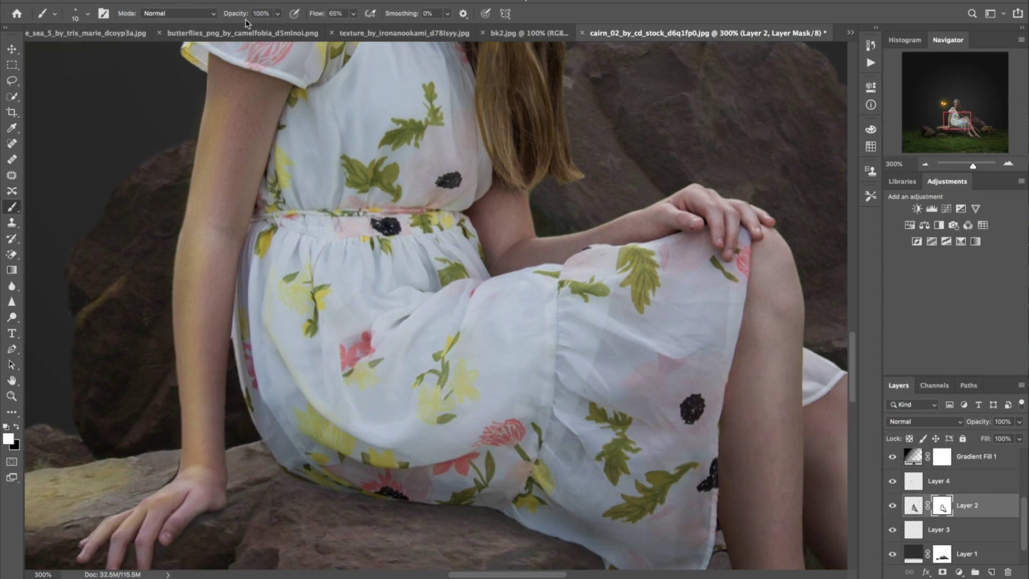
pyautogui.click(19, 427)
pyautogui.click(89, 14)
pyautogui.click(105, 77)
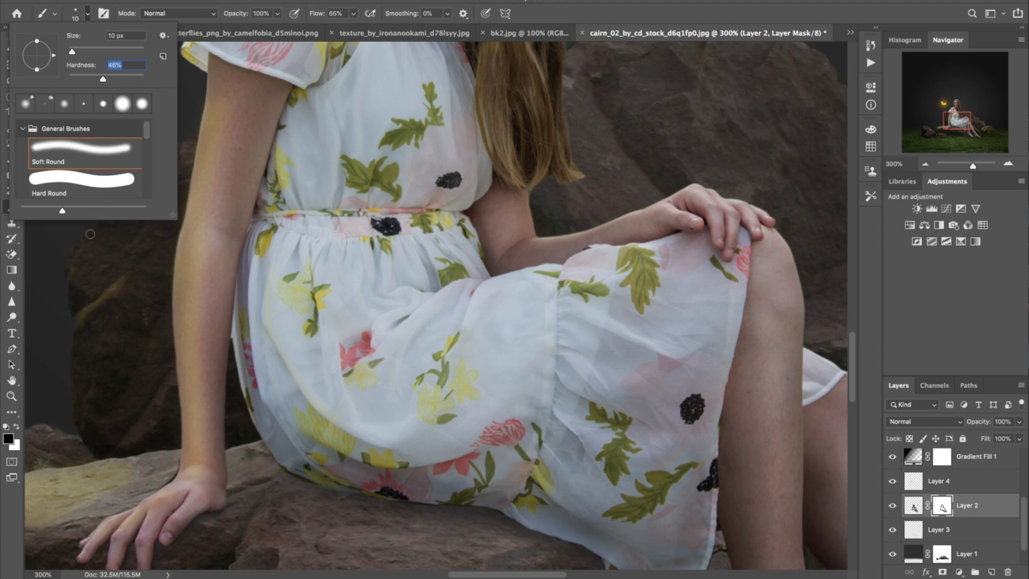
pyautogui.click(90, 232)
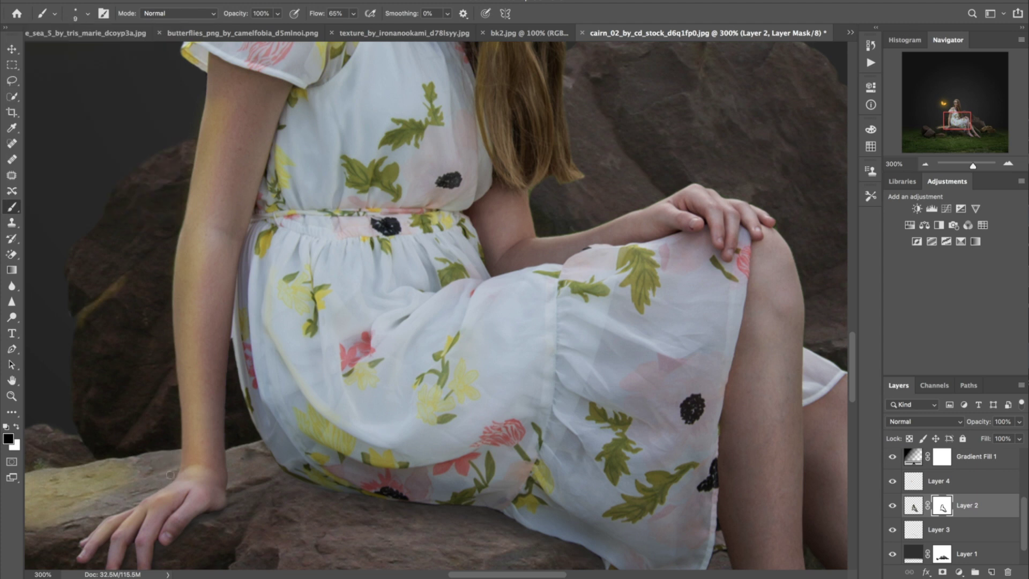
# Paint away leftover fringe on the mask around the model's dress, arms, legs and feet with a 4–10 px brush
pyautogui.moveTo(496, 463); pyautogui.dragTo(657, 406)
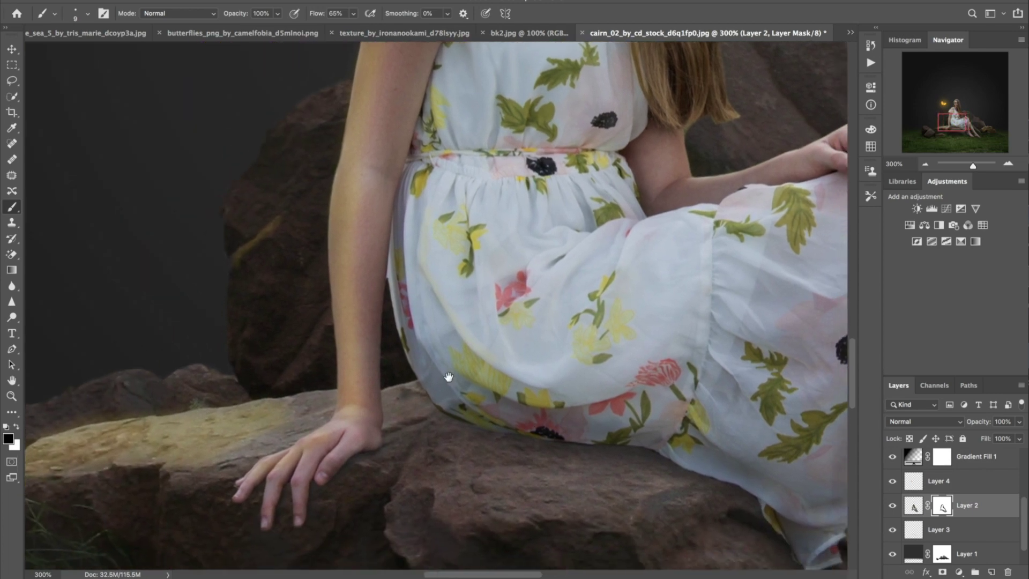
pyautogui.moveTo(514, 418); pyautogui.dragTo(402, 372)
pyautogui.press(']')
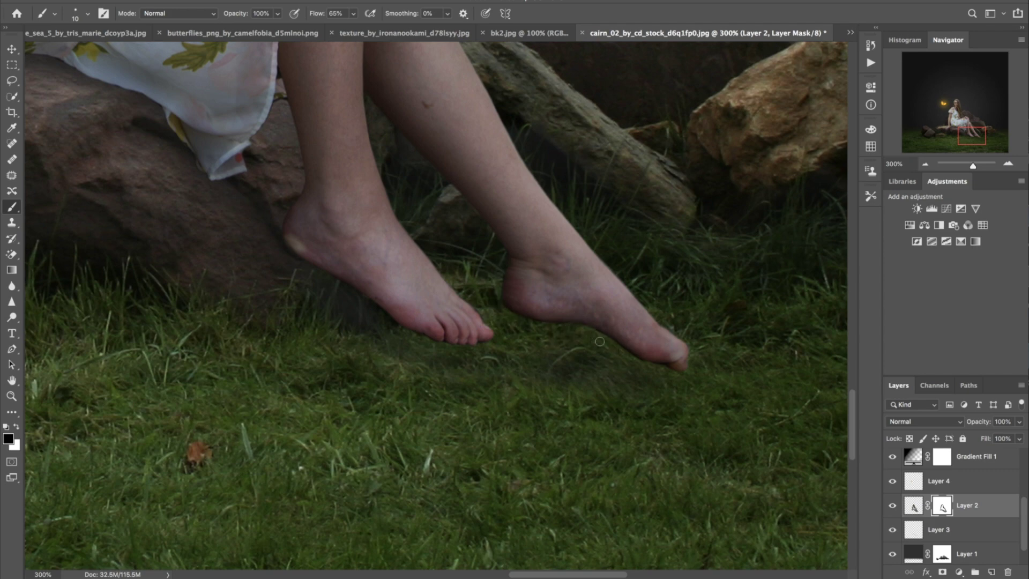
pyautogui.moveTo(669, 218); pyautogui.dragTo(696, 300)
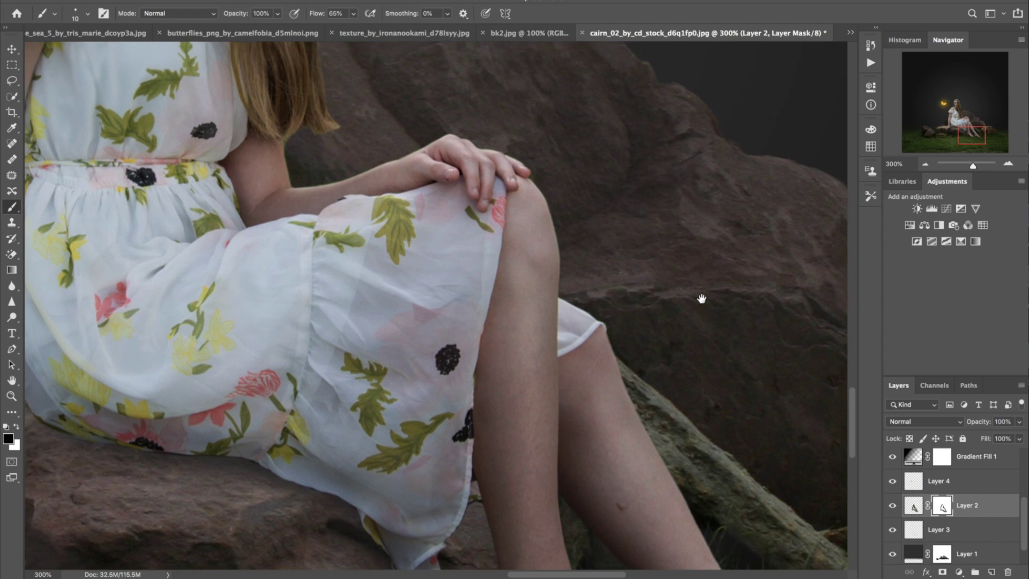
pyautogui.press('[')
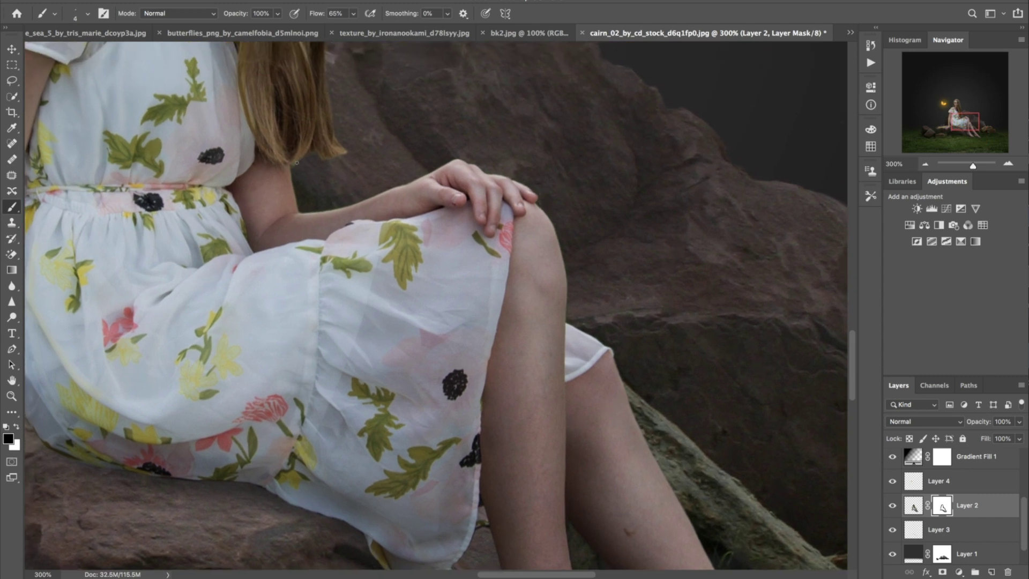
pyautogui.moveTo(385, 142); pyautogui.dragTo(470, 383)
pyautogui.moveTo(432, 105); pyautogui.dragTo(510, 241)
# Stamp all visible layers into a new merged layer above Layer 7
pyautogui.press('super+minus')
pyautogui.press('super+minus')
pyautogui.scroll(5, 1009, 572)
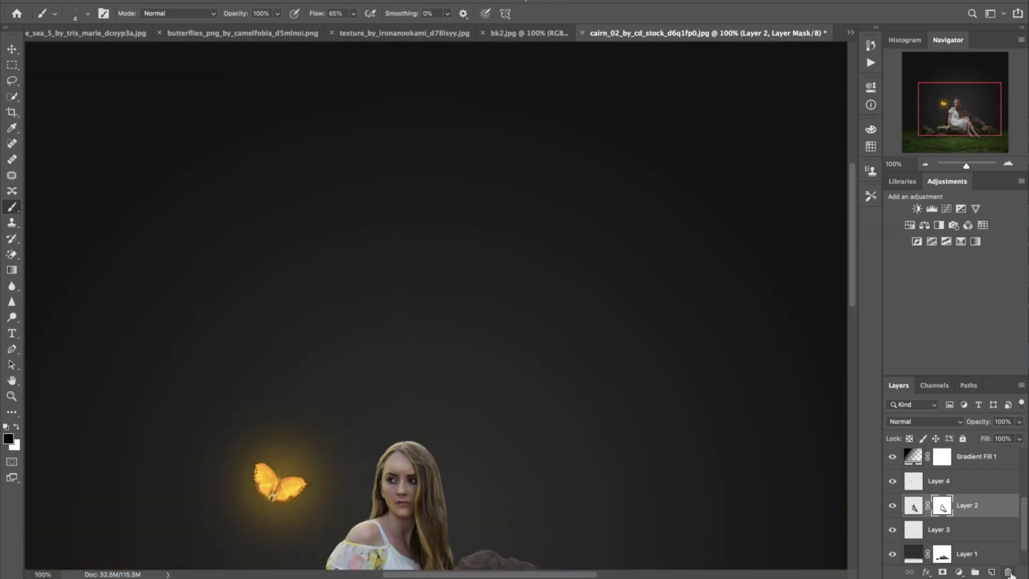
pyautogui.scroll(5, 996, 509)
pyautogui.scroll(-4, 610, 464)
pyautogui.click(977, 462)
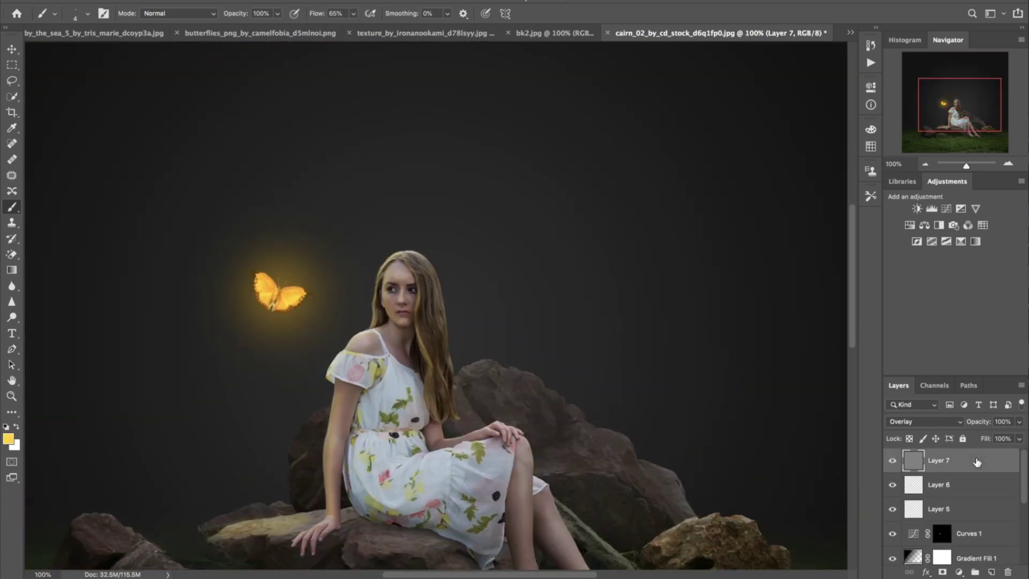
pyautogui.press('super+shift+alt+e')
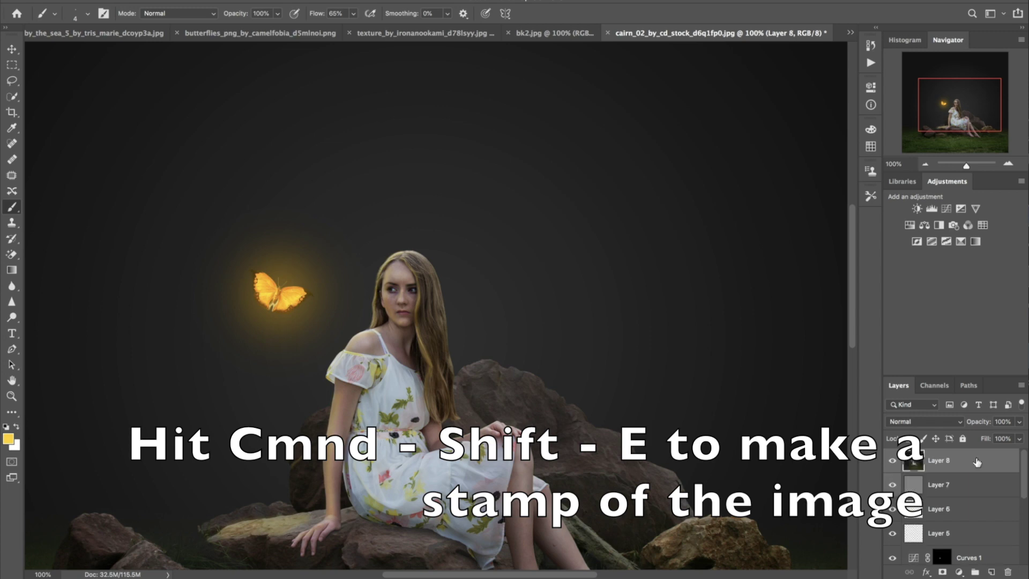
# Patch the blemishes on the model's forehead near the hairline using the Patch tool in Source mode
pyautogui.press('super+plus')
pyautogui.press('super+plus')
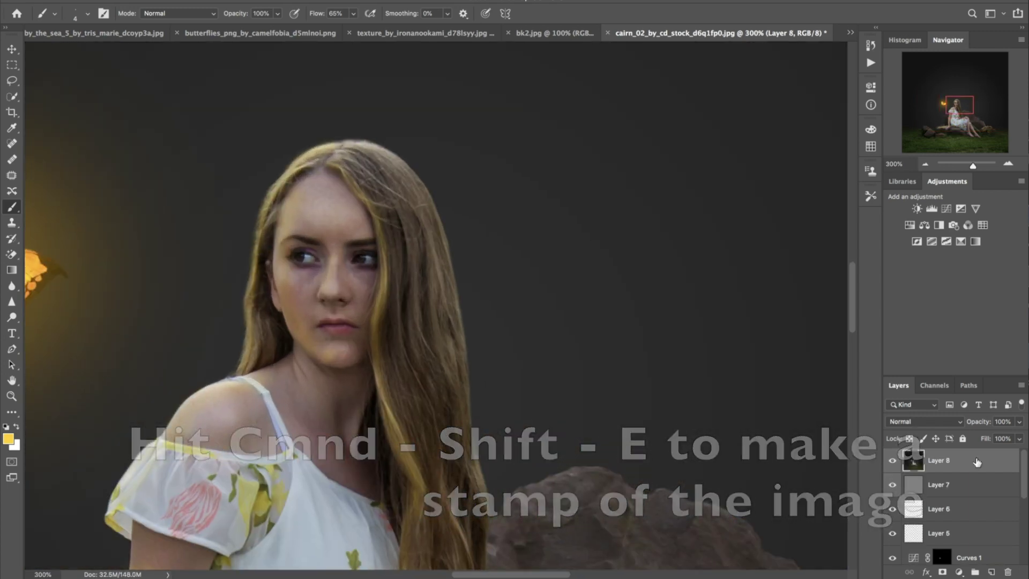
pyautogui.click(11, 175)
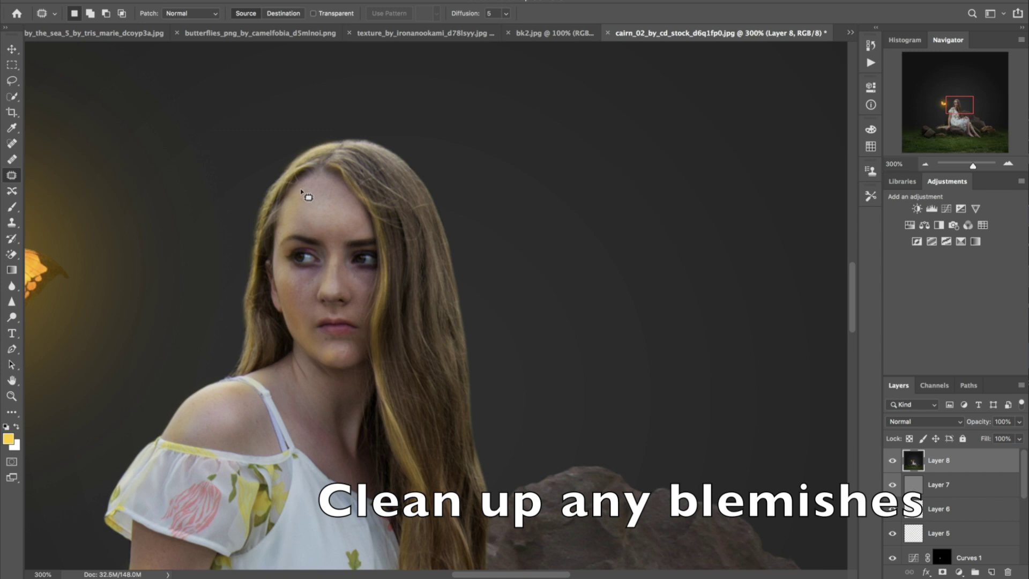
pyautogui.moveTo(292, 208); pyautogui.dragTo(307, 198)
pyautogui.moveTo(301, 200)
pyautogui.mouseDown()
pyautogui.moveTo(308, 214)
pyautogui.moveTo(293, 221)
pyautogui.moveTo(302, 215)
pyautogui.mouseUp()
pyautogui.press('super+d')
pyautogui.press('super+d')
pyautogui.moveTo(305, 220)
pyautogui.mouseDown()
pyautogui.moveTo(331, 204)
pyautogui.moveTo(294, 213)
pyautogui.moveTo(319, 214)
pyautogui.mouseUp()
pyautogui.press('super+d')
pyautogui.press('super+d')
pyautogui.press('super+d')
pyautogui.moveTo(295, 196)
pyautogui.mouseDown()
pyautogui.moveTo(295, 214)
pyautogui.moveTo(317, 215)
pyautogui.moveTo(300, 219)
pyautogui.moveTo(294, 211)
pyautogui.moveTo(320, 213)
pyautogui.moveTo(314, 200)
pyautogui.moveTo(340, 220)
pyautogui.moveTo(308, 213)
pyautogui.mouseUp()
pyautogui.press('super+d')
pyautogui.press('super+d')
pyautogui.press('super+d')
pyautogui.press('super+d')
pyautogui.moveTo(308, 213); pyautogui.dragTo(319, 211)
pyautogui.press('super+d')
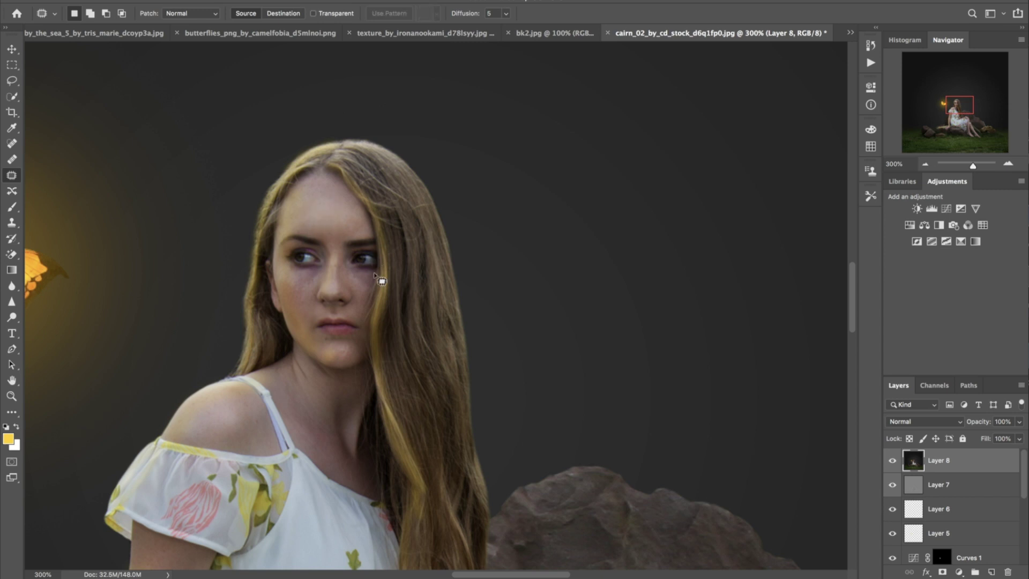
# Patch the blemishes beneath her eye on the cheek facing the butterfly, sampling clean skin nearby and on the forehead
pyautogui.moveTo(305, 288); pyautogui.dragTo(301, 292)
pyautogui.press('super+d')
pyautogui.moveTo(302, 292)
pyautogui.mouseDown()
pyautogui.moveTo(312, 305)
pyautogui.moveTo(279, 269)
pyautogui.mouseUp()
pyautogui.press('super+d')
pyautogui.moveTo(281, 279)
pyautogui.mouseDown()
pyautogui.moveTo(305, 305)
pyautogui.moveTo(291, 287)
pyautogui.mouseUp()
pyautogui.press('super+d')
pyautogui.moveTo(291, 287)
pyautogui.mouseDown()
pyautogui.moveTo(322, 285)
pyautogui.moveTo(293, 274)
pyautogui.mouseUp()
pyautogui.press('super+d')
pyautogui.moveTo(293, 273)
pyautogui.mouseDown()
pyautogui.moveTo(317, 286)
pyautogui.moveTo(326, 223)
pyautogui.mouseUp()
pyautogui.press('super+d')
pyautogui.moveTo(290, 281)
pyautogui.mouseDown()
pyautogui.moveTo(320, 296)
pyautogui.moveTo(296, 280)
pyautogui.mouseUp()
pyautogui.press('super+d')
pyautogui.press('super+d')
# Patch the remaining spots across the same cheek, from beside the nose down to the lower cheek
pyautogui.moveTo(296, 281)
pyautogui.mouseDown()
pyautogui.moveTo(313, 275)
pyautogui.moveTo(302, 278)
pyautogui.mouseUp()
pyautogui.moveTo(301, 282)
pyautogui.mouseDown()
pyautogui.moveTo(300, 302)
pyautogui.moveTo(312, 290)
pyautogui.mouseUp()
pyautogui.moveTo(312, 290); pyautogui.dragTo(309, 274)
pyautogui.moveTo(310, 276)
pyautogui.mouseDown()
pyautogui.moveTo(339, 209)
pyautogui.moveTo(299, 284)
pyautogui.mouseUp()
pyautogui.press('super+d')
pyautogui.moveTo(299, 284); pyautogui.dragTo(335, 212)
pyautogui.press('super+d')
pyautogui.moveTo(292, 289); pyautogui.dragTo(307, 308)
pyautogui.press('super+d')
pyautogui.press('super+d')
pyautogui.moveTo(307, 273)
pyautogui.mouseDown()
pyautogui.moveTo(282, 290)
pyautogui.moveTo(294, 315)
pyautogui.moveTo(298, 299)
pyautogui.mouseUp()
pyautogui.press('super+d')
pyautogui.press('super+d')
pyautogui.press('super+d')
pyautogui.press('super+d')
pyautogui.press('super+d')
# Patch the skin under her other eye, beside the hair, with clean skin from the forehead
pyautogui.moveTo(356, 272)
pyautogui.mouseDown()
pyautogui.moveTo(347, 273)
pyautogui.moveTo(358, 273)
pyautogui.mouseUp()
pyautogui.moveTo(356, 276)
pyautogui.mouseDown()
pyautogui.moveTo(326, 216)
pyautogui.moveTo(343, 221)
pyautogui.moveTo(315, 215)
pyautogui.moveTo(337, 224)
pyautogui.mouseUp()
pyautogui.press('super+d')
pyautogui.press('super+d')
pyautogui.press('super+d')
# Patch the last small blemishes on the upper forehead with neighbouring skin
pyautogui.moveTo(319, 201)
pyautogui.mouseDown()
pyautogui.moveTo(324, 195)
pyautogui.moveTo(318, 205)
pyautogui.moveTo(310, 197)
pyautogui.mouseUp()
pyautogui.press('super+d')
pyautogui.press('super+d')
pyautogui.press('super+d')
pyautogui.moveTo(310, 199)
pyautogui.mouseDown()
pyautogui.moveTo(337, 192)
pyautogui.moveTo(305, 205)
pyautogui.moveTo(324, 210)
pyautogui.moveTo(310, 215)
pyautogui.moveTo(326, 199)
pyautogui.moveTo(298, 198)
pyautogui.mouseUp()
pyautogui.press('super+d')
pyautogui.press('super+d')
pyautogui.moveTo(297, 199); pyautogui.dragTo(321, 206)
pyautogui.press('super+d')
# Patch the blemishes beside her mouth, on the lower cheek and on the chin
pyautogui.moveTo(311, 325)
pyautogui.mouseDown()
pyautogui.moveTo(300, 333)
pyautogui.moveTo(337, 351)
pyautogui.moveTo(332, 341)
pyautogui.mouseUp()
pyautogui.press('super+d')
pyautogui.press('super+d')
pyautogui.moveTo(297, 312); pyautogui.dragTo(304, 311)
pyautogui.moveTo(303, 311); pyautogui.dragTo(338, 295)
pyautogui.press('super+d')
pyautogui.moveTo(331, 353); pyautogui.dragTo(343, 356)
pyautogui.moveTo(343, 356)
pyautogui.mouseDown()
pyautogui.moveTo(335, 350)
pyautogui.moveTo(355, 360)
pyautogui.moveTo(344, 358)
pyautogui.moveTo(355, 358)
pyautogui.moveTo(362, 291)
pyautogui.mouseUp()
pyautogui.press('super+d')
pyautogui.press('super+d')
pyautogui.press('super+d')
pyautogui.press('super+d')
# Patch the small distracting spots in the hair beside her neck on the butterfly side
pyautogui.moveTo(267, 326); pyautogui.dragTo(270, 329)
pyautogui.press('super+d')
pyautogui.moveTo(262, 333)
pyautogui.mouseDown()
pyautogui.moveTo(267, 358)
pyautogui.moveTo(270, 340)
pyautogui.moveTo(251, 352)
pyautogui.mouseUp()
pyautogui.press('super+d')
pyautogui.moveTo(248, 356)
pyautogui.mouseDown()
pyautogui.moveTo(268, 369)
pyautogui.moveTo(257, 362)
pyautogui.mouseUp()
pyautogui.press('super+d')
pyautogui.moveTo(257, 362)
pyautogui.mouseDown()
pyautogui.moveTo(272, 371)
pyautogui.moveTo(269, 353)
pyautogui.moveTo(228, 368)
pyautogui.moveTo(255, 338)
pyautogui.moveTo(252, 352)
pyautogui.mouseUp()
pyautogui.press('super+d')
pyautogui.press('super+d')
pyautogui.press('super+d')
pyautogui.press('super+d')
pyautogui.press('super+d')
# Patch the blemishes on her upper arm below the dress sleeve
pyautogui.moveTo(291, 513); pyautogui.dragTo(361, 325)
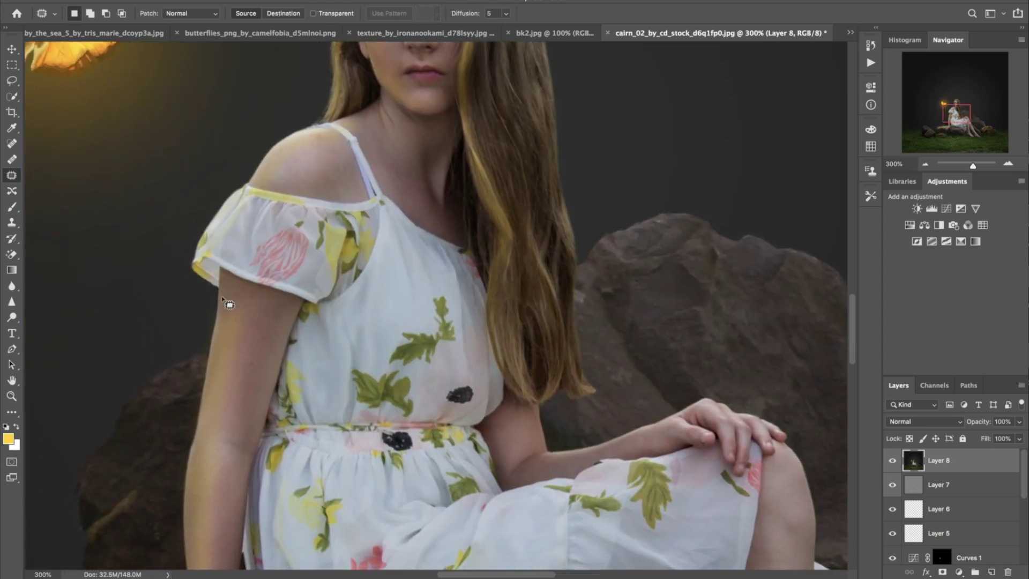
pyautogui.moveTo(244, 309)
pyautogui.mouseDown()
pyautogui.moveTo(255, 360)
pyautogui.moveTo(247, 317)
pyautogui.mouseUp()
pyautogui.press('super+d')
pyautogui.moveTo(240, 369); pyautogui.dragTo(260, 264)
pyautogui.moveTo(224, 354); pyautogui.dragTo(225, 355)
pyautogui.moveTo(219, 380); pyautogui.dragTo(241, 390)
pyautogui.press('super+d')
pyautogui.moveTo(230, 351)
pyautogui.mouseDown()
pyautogui.moveTo(244, 368)
pyautogui.moveTo(230, 352)
pyautogui.mouseUp()
pyautogui.moveTo(236, 372); pyautogui.dragTo(246, 346)
pyautogui.press('super+d')
# Patch the marks on the skin of her raised knee
pyautogui.moveTo(285, 401); pyautogui.dragTo(232, 195)
pyautogui.moveTo(737, 233); pyautogui.dragTo(754, 270)
pyautogui.press('super+d')
pyautogui.moveTo(769, 267); pyautogui.dragTo(763, 277)
pyautogui.press('super+d')
pyautogui.moveTo(748, 234)
pyautogui.mouseDown()
pyautogui.moveTo(743, 259)
pyautogui.moveTo(731, 236)
pyautogui.mouseUp()
pyautogui.press('super+d')
pyautogui.press('super+d')
pyautogui.moveTo(732, 264)
pyautogui.mouseDown()
pyautogui.moveTo(732, 296)
pyautogui.moveTo(733, 265)
pyautogui.mouseUp()
pyautogui.press('super+d')
# Patch the dark mark and smaller blemishes on the calf of her far leg
pyautogui.moveTo(755, 329); pyautogui.dragTo(632, 231)
pyautogui.moveTo(728, 360); pyautogui.dragTo(724, 354)
pyautogui.moveTo(732, 365); pyautogui.dragTo(658, 267)
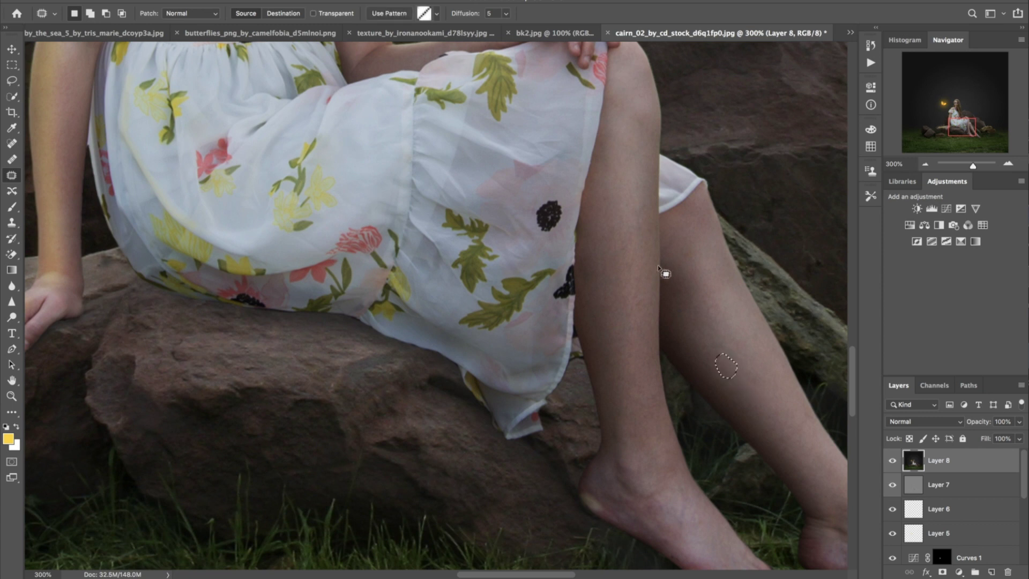
pyautogui.press('super+d')
pyautogui.moveTo(730, 272); pyautogui.dragTo(727, 274)
pyautogui.press('super+d')
pyautogui.moveTo(732, 276); pyautogui.dragTo(669, 234)
pyautogui.moveTo(670, 246); pyautogui.dragTo(690, 288)
pyautogui.press('super+d')
# Patch the small blemishes along the shin of her near leg
pyautogui.moveTo(582, 260)
pyautogui.mouseDown()
pyautogui.moveTo(584, 301)
pyautogui.moveTo(584, 262)
pyautogui.mouseUp()
pyautogui.press('super+d')
pyautogui.moveTo(617, 224)
pyautogui.mouseDown()
pyautogui.moveTo(626, 262)
pyautogui.moveTo(621, 228)
pyautogui.mouseUp()
pyautogui.press('super+d')
pyautogui.moveTo(641, 200)
pyautogui.mouseDown()
pyautogui.moveTo(634, 239)
pyautogui.moveTo(641, 201)
pyautogui.moveTo(621, 176)
pyautogui.moveTo(623, 161)
pyautogui.moveTo(608, 182)
pyautogui.mouseUp()
pyautogui.press('super+d')
pyautogui.press('super+d')
pyautogui.press('super+d')
pyautogui.press('super+d')
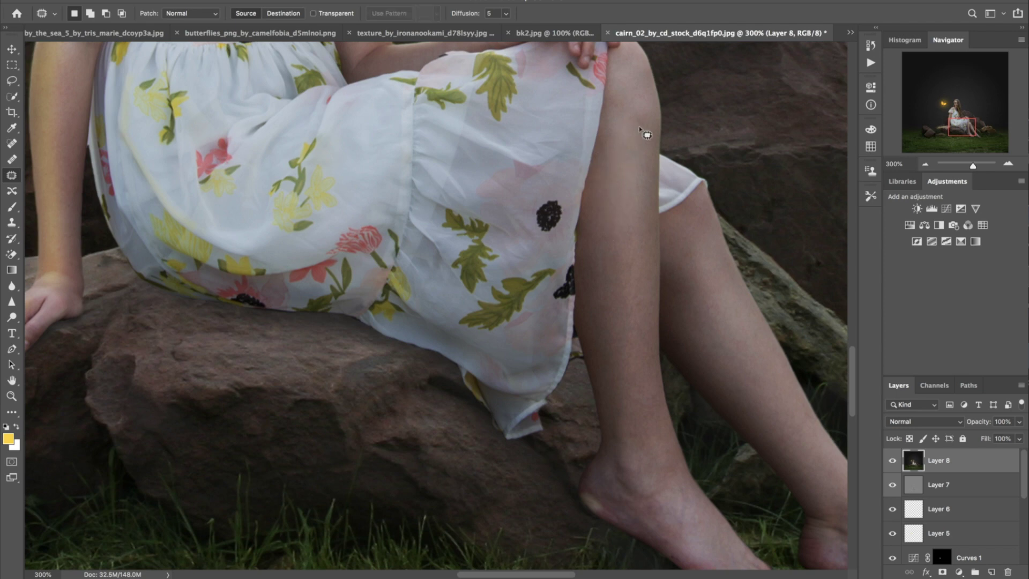
# Patch the small marks on the upper calf of her far leg
pyautogui.moveTo(688, 245)
pyautogui.mouseDown()
pyautogui.moveTo(695, 259)
pyautogui.moveTo(690, 247)
pyautogui.mouseUp()
pyautogui.press('super+d')
pyautogui.moveTo(684, 259)
pyautogui.mouseDown()
pyautogui.moveTo(718, 290)
pyautogui.moveTo(686, 229)
pyautogui.mouseUp()
pyautogui.press('super+d')
# Patch the marks around the inner elbow of the arm resting on her knee
pyautogui.moveTo(697, 519); pyautogui.dragTo(579, 400)
pyautogui.moveTo(720, 350); pyautogui.dragTo(647, 366)
pyautogui.moveTo(564, 201); pyautogui.dragTo(735, 463)
pyautogui.moveTo(400, 212); pyautogui.dragTo(636, 379)
pyautogui.press('super+d')
pyautogui.moveTo(577, 356)
pyautogui.mouseDown()
pyautogui.moveTo(576, 367)
pyautogui.moveTo(555, 336)
pyautogui.moveTo(569, 342)
pyautogui.mouseUp()
pyautogui.press('super+d')
pyautogui.press('super+d')
pyautogui.moveTo(568, 343)
pyautogui.mouseDown()
pyautogui.moveTo(590, 353)
pyautogui.moveTo(571, 350)
pyautogui.moveTo(570, 385)
pyautogui.moveTo(577, 363)
pyautogui.mouseUp()
pyautogui.press('super+d')
pyautogui.press('super+d')
pyautogui.moveTo(576, 369)
pyautogui.mouseDown()
pyautogui.moveTo(593, 347)
pyautogui.moveTo(578, 361)
pyautogui.mouseUp()
pyautogui.moveTo(577, 371); pyautogui.dragTo(605, 347)
pyautogui.press('super+d')
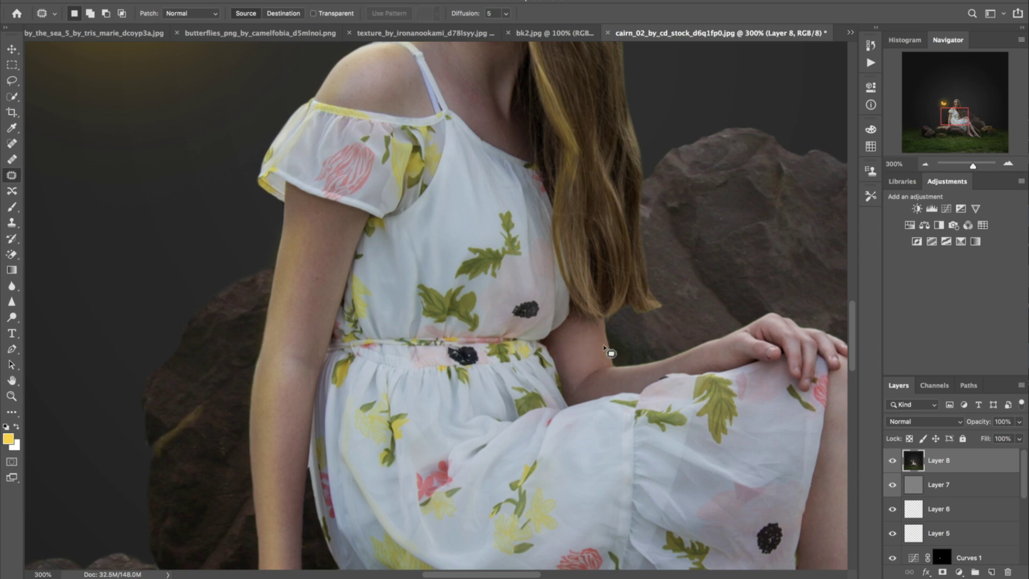
# Patch the blemishes around the elbow of her supporting arm beside the dress waist
pyautogui.moveTo(308, 334); pyautogui.dragTo(343, 320)
pyautogui.press('super+d')
pyautogui.press('super+minus')
pyautogui.press('super+minus')
pyautogui.press('super+minus')
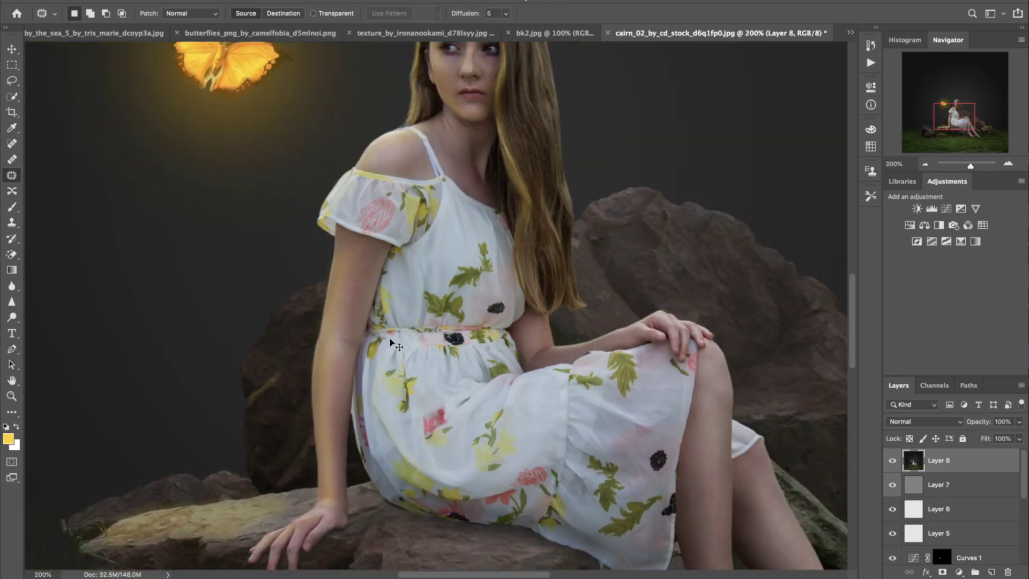
pyautogui.press('super+plus')
pyautogui.press('super+plus')
pyautogui.press('super+plus')
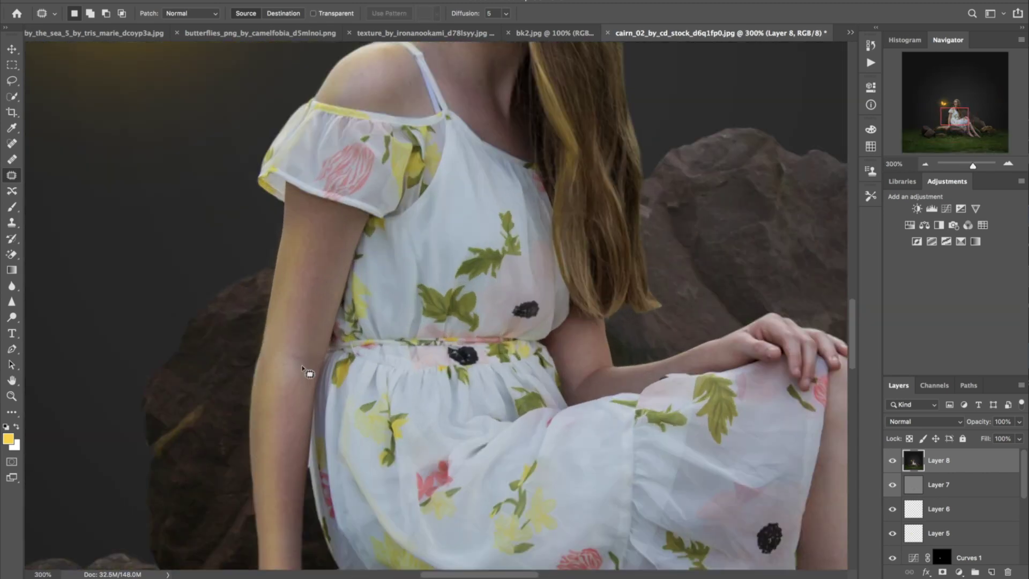
pyautogui.moveTo(281, 377); pyautogui.dragTo(284, 376)
pyautogui.press('super+d')
pyautogui.moveTo(292, 336)
pyautogui.mouseDown()
pyautogui.moveTo(310, 352)
pyautogui.moveTo(297, 337)
pyautogui.moveTo(283, 349)
pyautogui.moveTo(291, 386)
pyautogui.moveTo(292, 368)
pyautogui.mouseUp()
pyautogui.press('super+d')
pyautogui.press('super+d')
pyautogui.press('super+d')
pyautogui.press('super+minus')
pyautogui.press('super+minus')
pyautogui.press('super+minus')
pyautogui.press('super+minus')
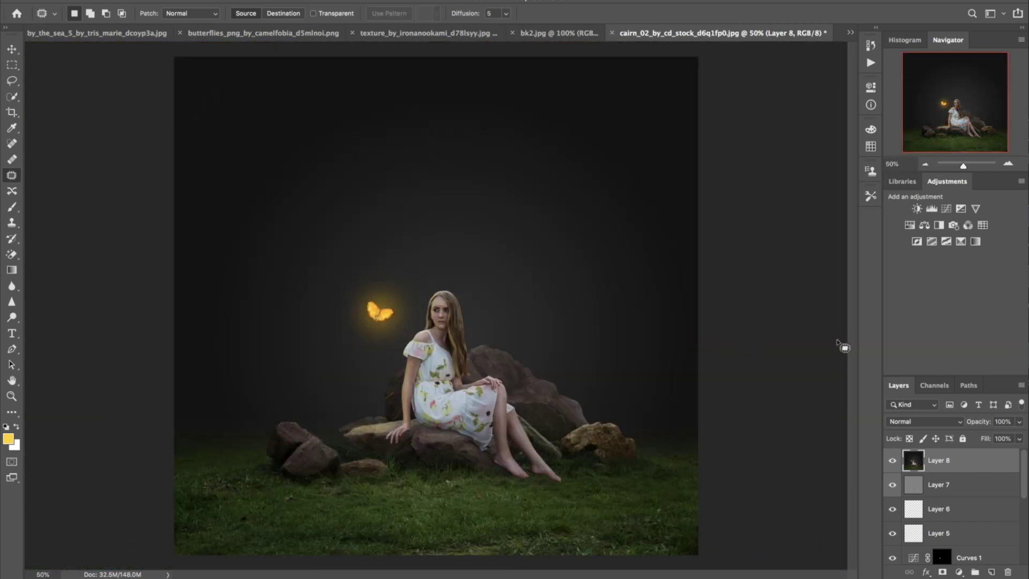
# Copy the bk2.jpg landscape into the cairn composite as a new layer at the canvas's upper-left corner
pyautogui.click(12, 49)
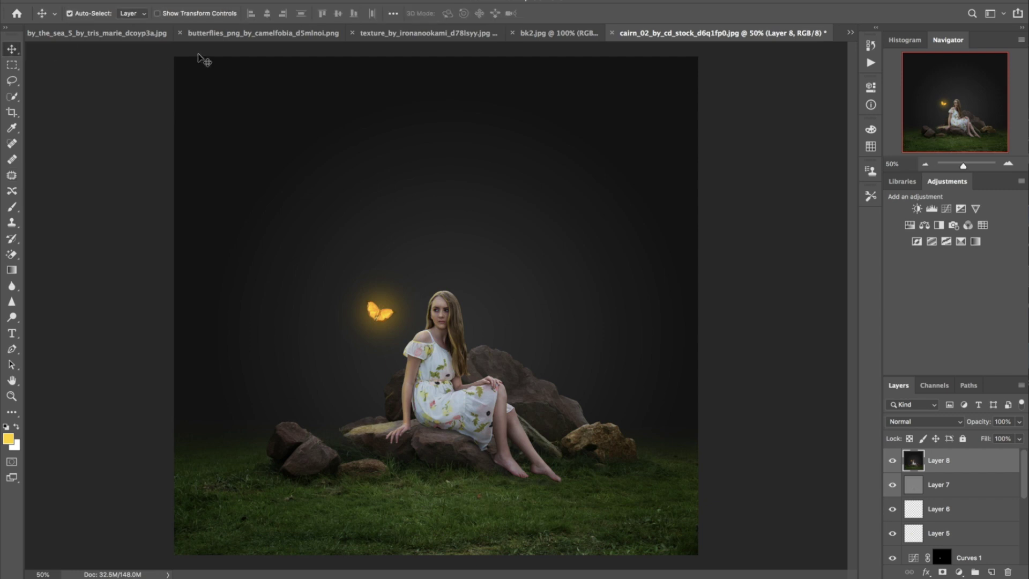
pyautogui.click(532, 35)
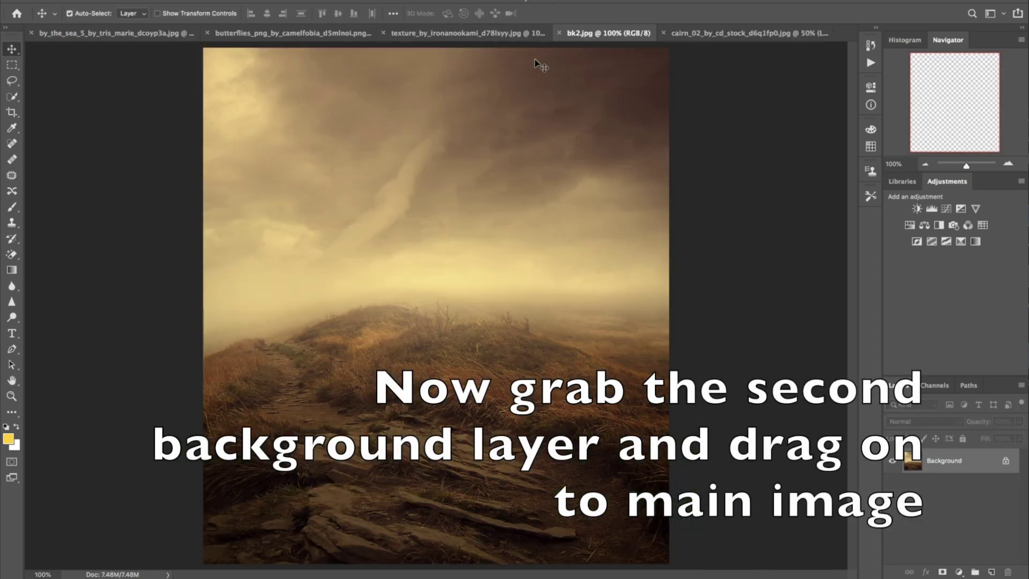
pyautogui.moveTo(450, 161); pyautogui.dragTo(295, 176)
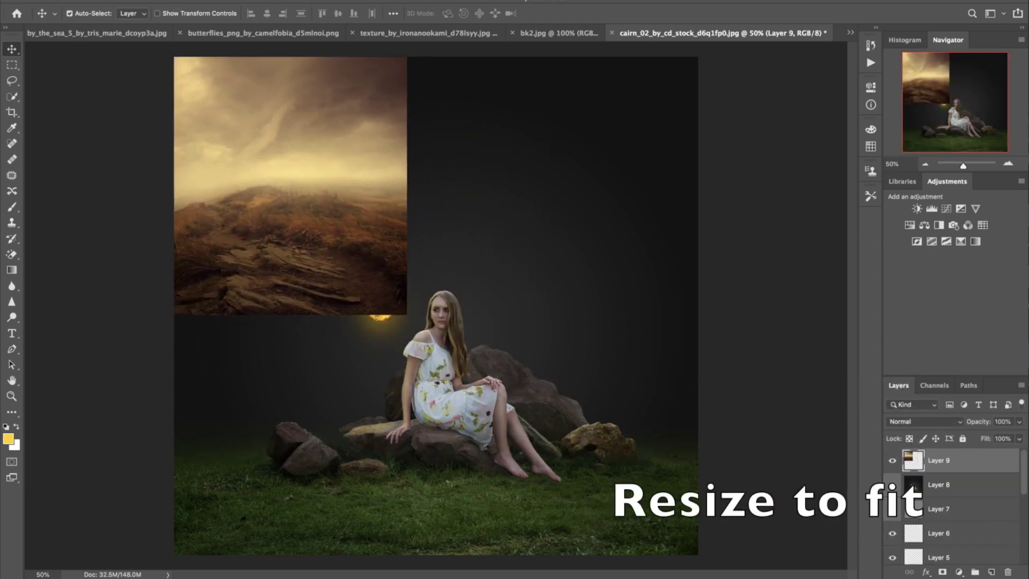
# Scale the landscape layer to about 229% and position it to cover the whole canvas
pyautogui.click(130, 1)
pyautogui.click(193, 252)
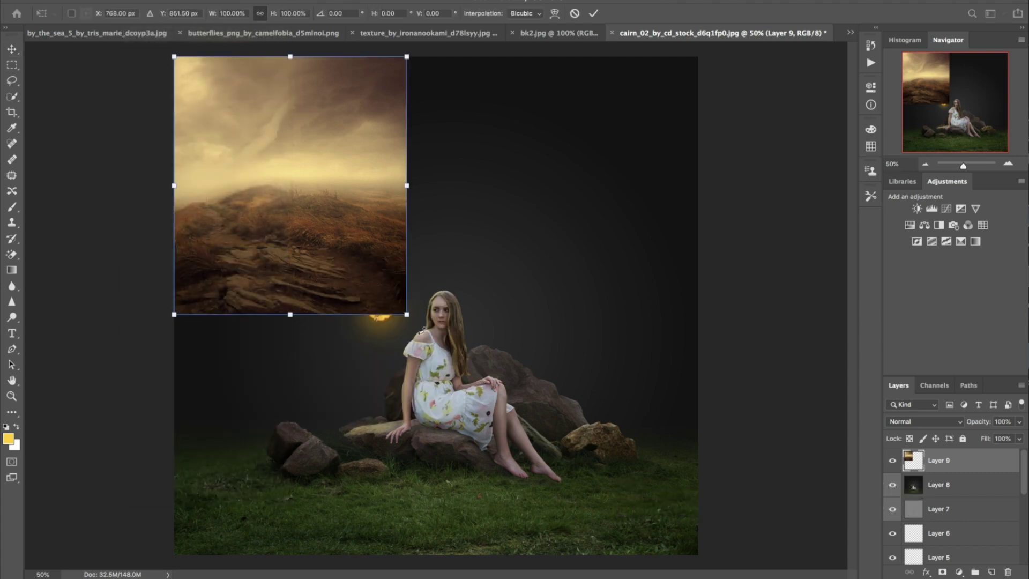
pyautogui.moveTo(406, 315); pyautogui.dragTo(706, 577)
pyautogui.moveTo(422, 371); pyautogui.dragTo(416, 357)
pyautogui.click(595, 15)
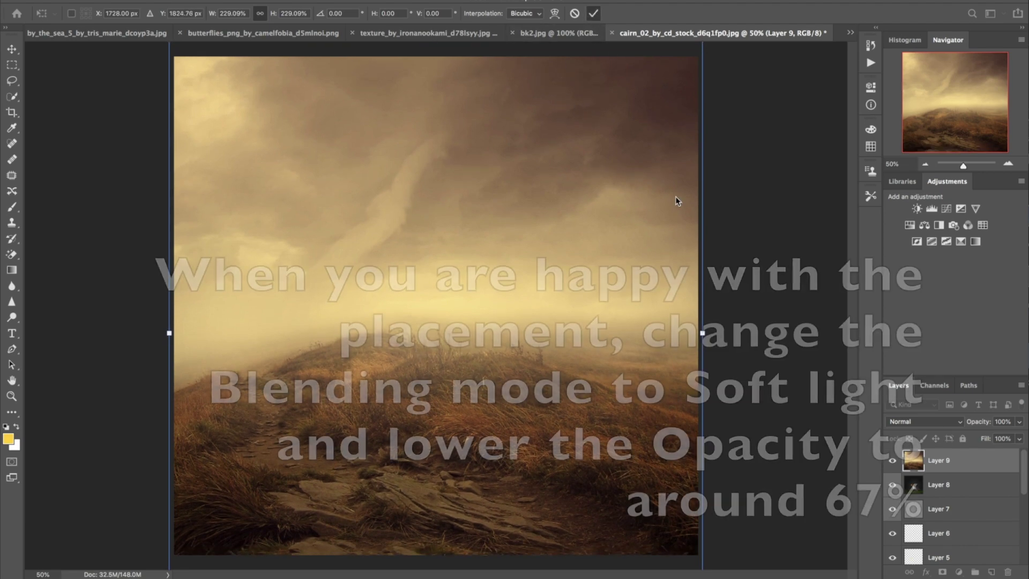
# Blend the landscape layer as Soft Light at 67% opacity
pyautogui.click(923, 422)
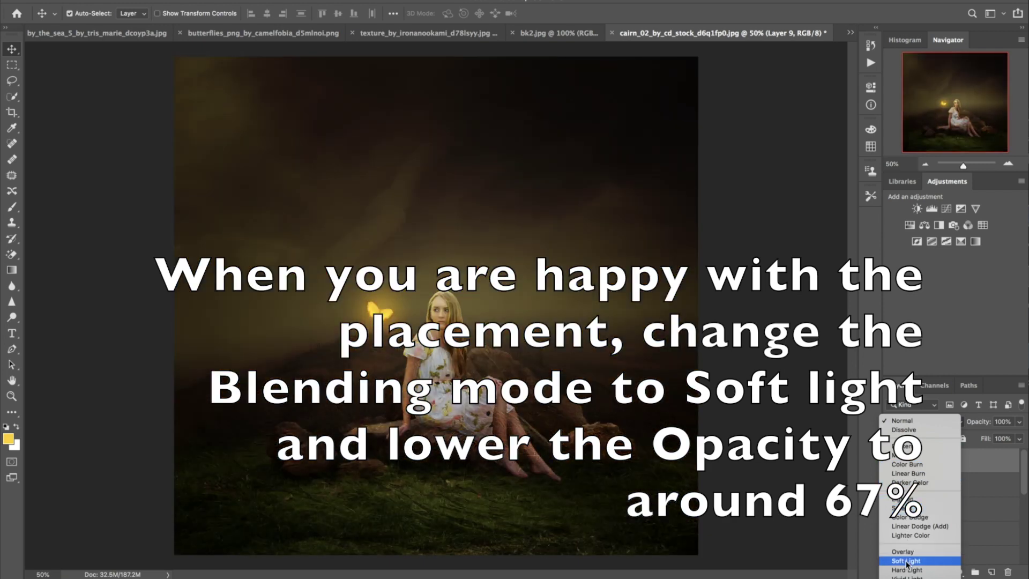
pyautogui.click(905, 560)
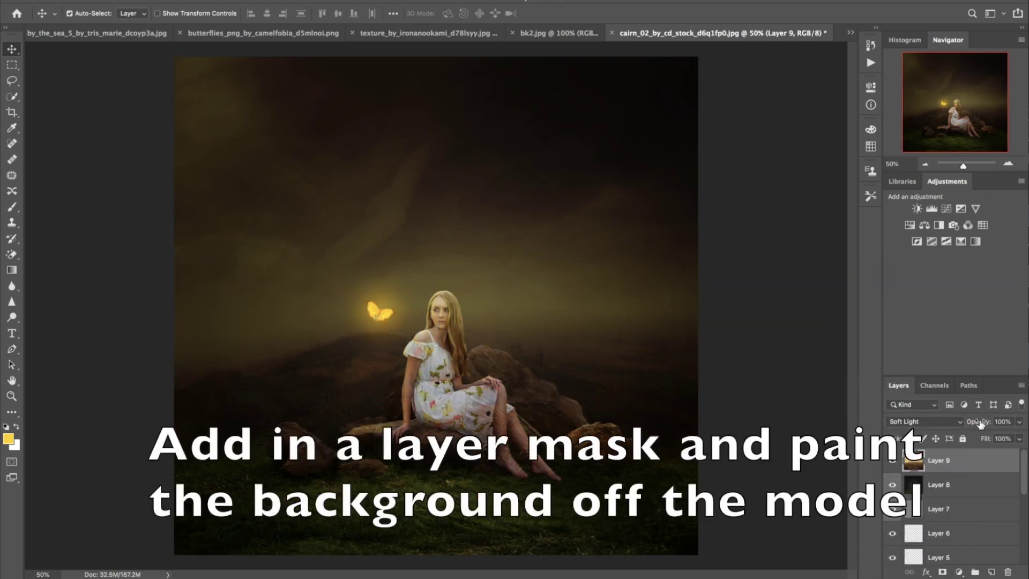
pyautogui.moveTo(982, 424); pyautogui.dragTo(962, 425)
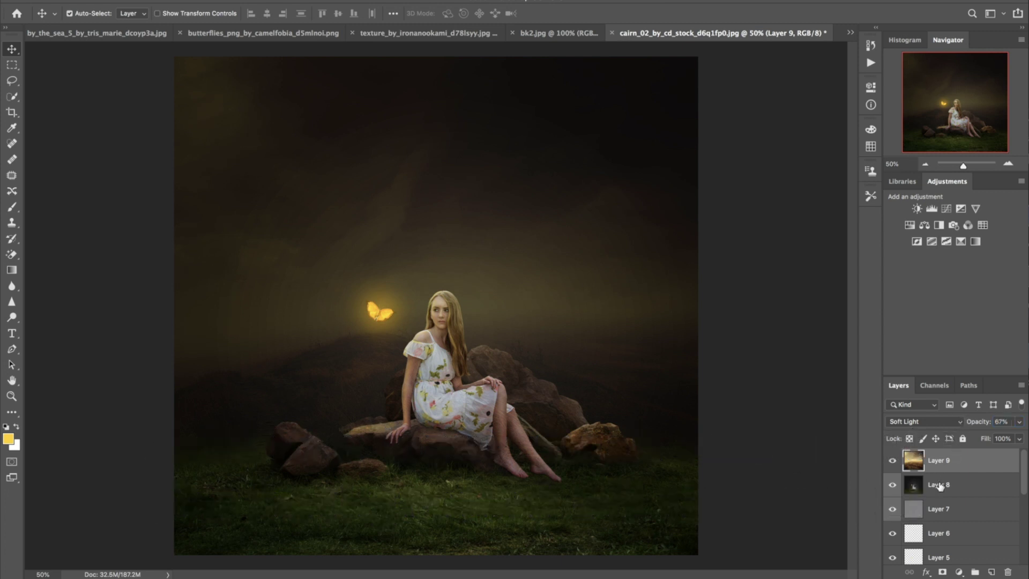
# Add a layer mask to the landscape layer, start painting black over her arm and set the brush opacity to 26%
pyautogui.click(942, 572)
pyautogui.press('b')
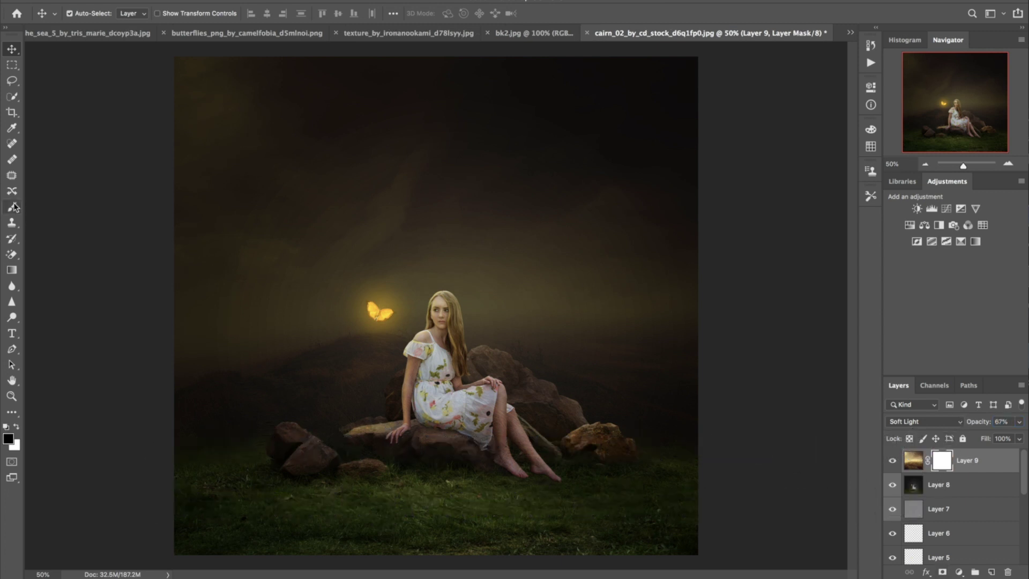
pyautogui.press(']')
pyautogui.press(']')
pyautogui.press(']')
pyautogui.moveTo(409, 384); pyautogui.dragTo(414, 361)
pyautogui.moveTo(227, 18)
pyautogui.mouseDown()
pyautogui.moveTo(197, 18)
pyautogui.moveTo(215, 18)
pyautogui.mouseUp()
pyautogui.click(87, 13)
pyautogui.click(108, 360)
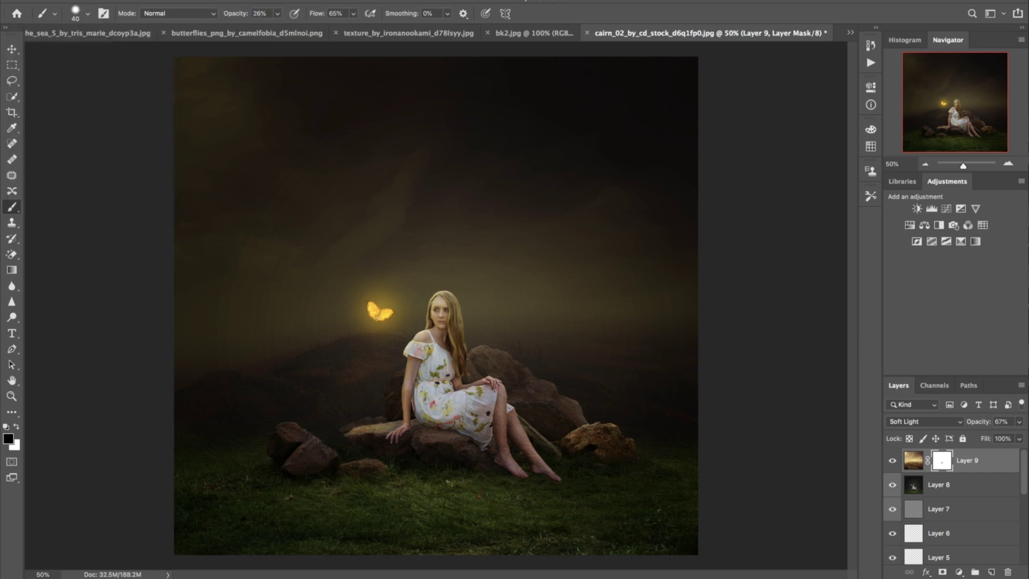
# Mask the landscape texture off her face, neck and bare shoulder with the size 40 brush
pyautogui.press('super+plus')
pyautogui.press('super+plus')
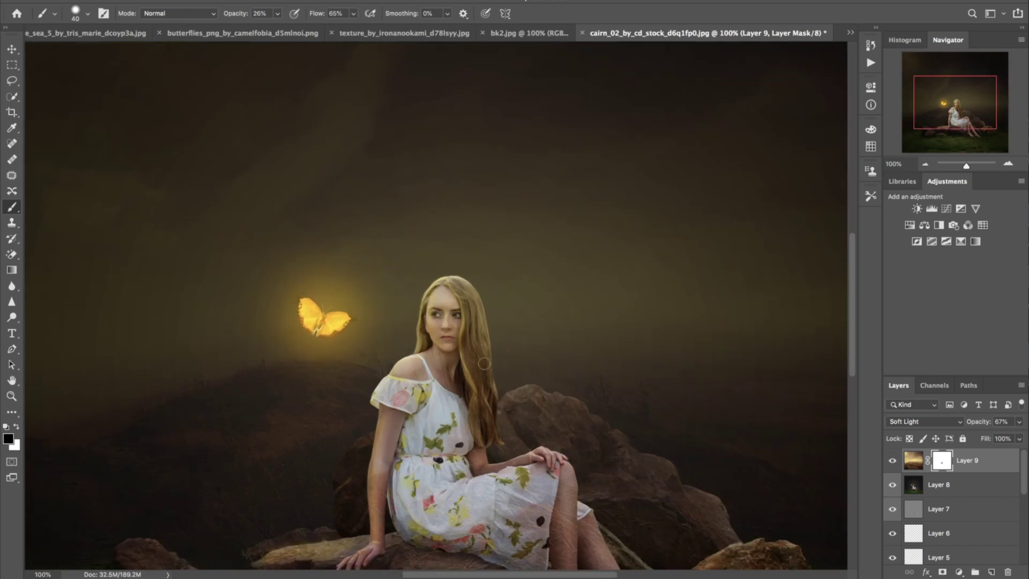
pyautogui.scroll(-5, 484, 364)
pyautogui.moveTo(444, 310)
pyautogui.mouseDown()
pyautogui.moveTo(437, 267)
pyautogui.moveTo(451, 252)
pyautogui.moveTo(453, 276)
pyautogui.mouseUp()
pyautogui.moveTo(422, 323); pyautogui.dragTo(403, 331)
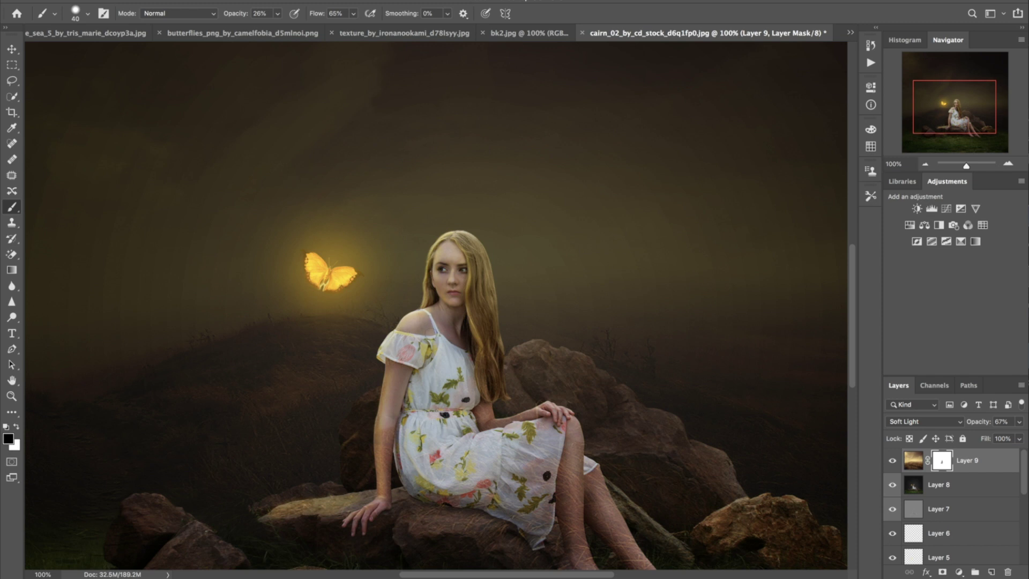
# Mask the landscape texture off her arms and supporting hand, reducing the brush size to 25
pyautogui.moveTo(484, 411); pyautogui.dragTo(485, 411)
pyautogui.press('[')
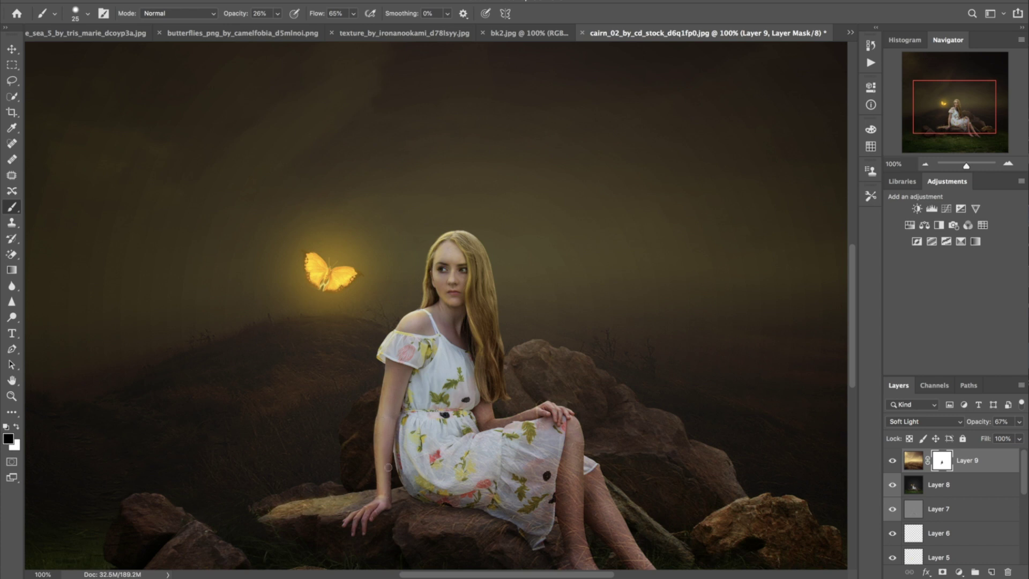
pyautogui.moveTo(365, 522); pyautogui.dragTo(373, 513)
# Mask the landscape texture off the rock beneath her dress with the brush enlarged to 60
pyautogui.press(']')
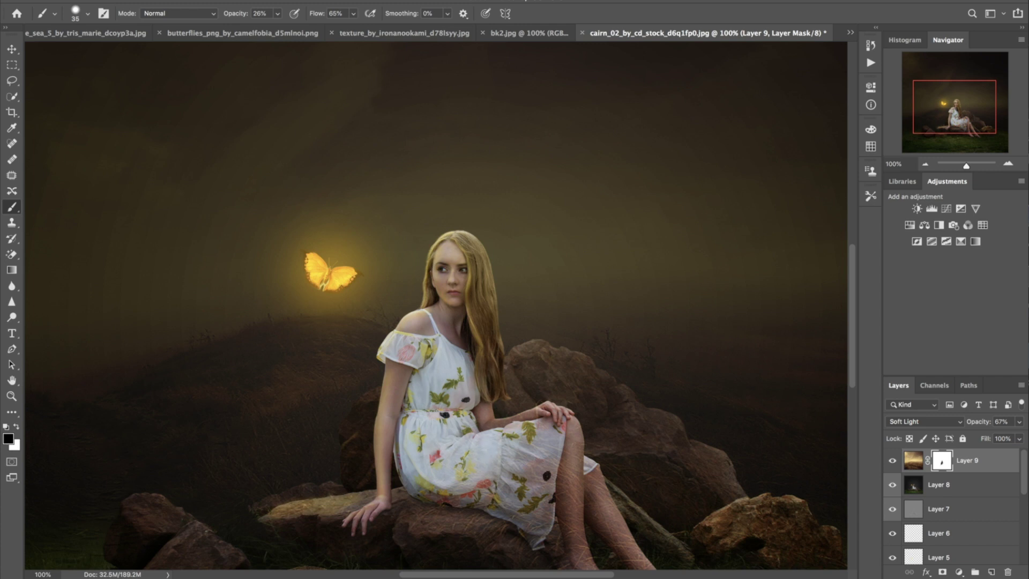
pyautogui.moveTo(594, 496); pyautogui.dragTo(572, 405)
pyautogui.press(']')
pyautogui.press(']')
pyautogui.press(']')
pyautogui.press(']')
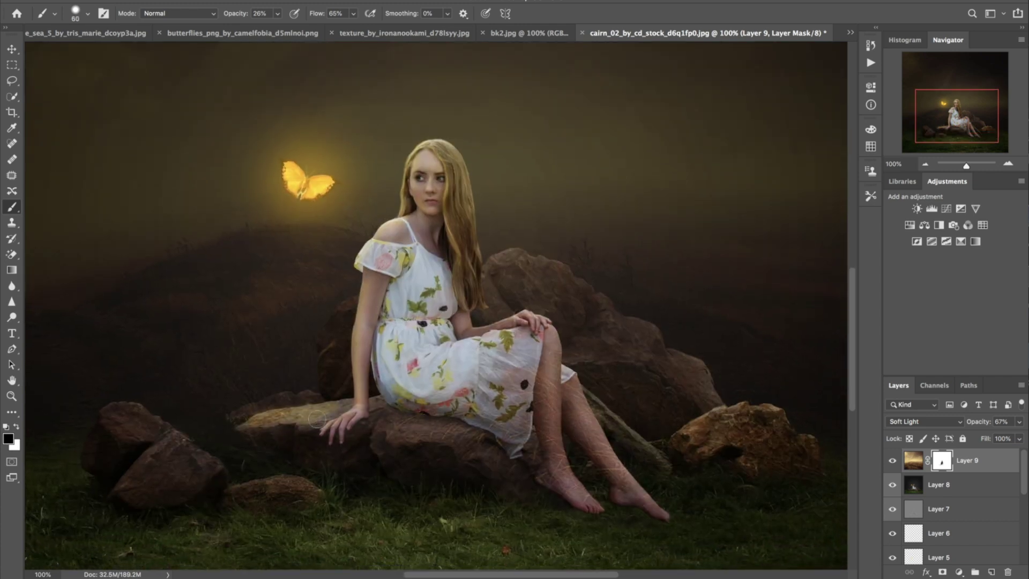
pyautogui.moveTo(481, 447)
pyautogui.mouseDown()
pyautogui.moveTo(443, 443)
pyautogui.moveTo(481, 422)
pyautogui.moveTo(378, 419)
pyautogui.moveTo(461, 412)
pyautogui.moveTo(363, 408)
pyautogui.mouseUp()
# Mask the landscape texture off her near leg and foot with a gradually smaller brush
pyautogui.moveTo(545, 397); pyautogui.dragTo(552, 440)
pyautogui.press('[')
pyautogui.press('[')
pyautogui.moveTo(540, 467)
pyautogui.mouseDown()
pyautogui.moveTo(586, 501)
pyautogui.moveTo(554, 483)
pyautogui.moveTo(567, 494)
pyautogui.mouseUp()
pyautogui.press('[')
pyautogui.moveTo(555, 429)
pyautogui.mouseDown()
pyautogui.moveTo(539, 401)
pyautogui.moveTo(529, 447)
pyautogui.mouseUp()
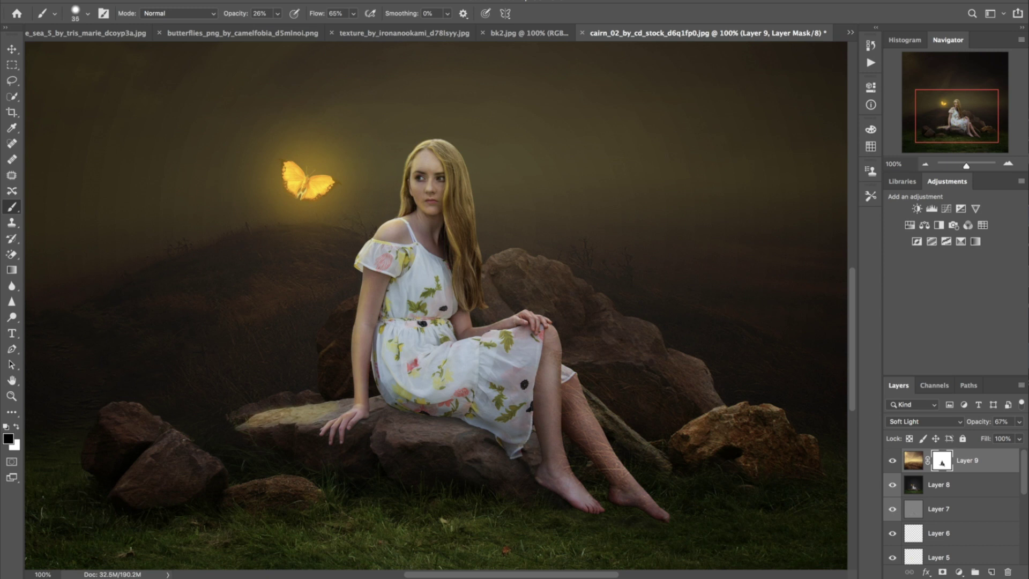
# Mask the landscape texture off her far leg with a size 20 brush and off its foot at size 35
pyautogui.press('[')
pyautogui.moveTo(582, 417)
pyautogui.mouseDown()
pyautogui.moveTo(588, 442)
pyautogui.moveTo(572, 413)
pyautogui.moveTo(593, 418)
pyautogui.mouseUp()
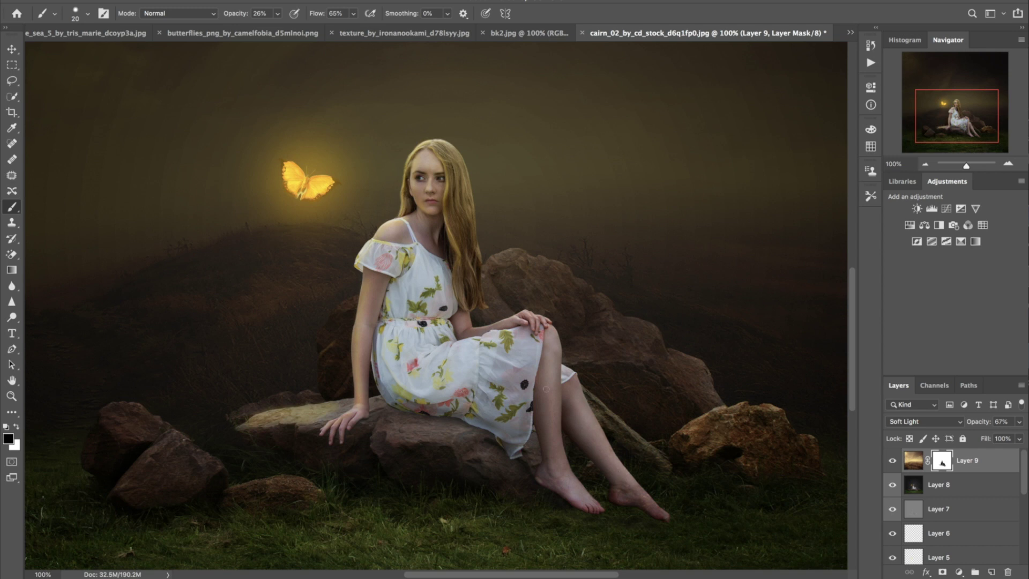
pyautogui.press(']')
pyautogui.press(']')
pyautogui.moveTo(630, 488)
pyautogui.mouseDown()
pyautogui.moveTo(619, 484)
pyautogui.moveTo(657, 509)
pyautogui.moveTo(627, 487)
pyautogui.mouseUp()
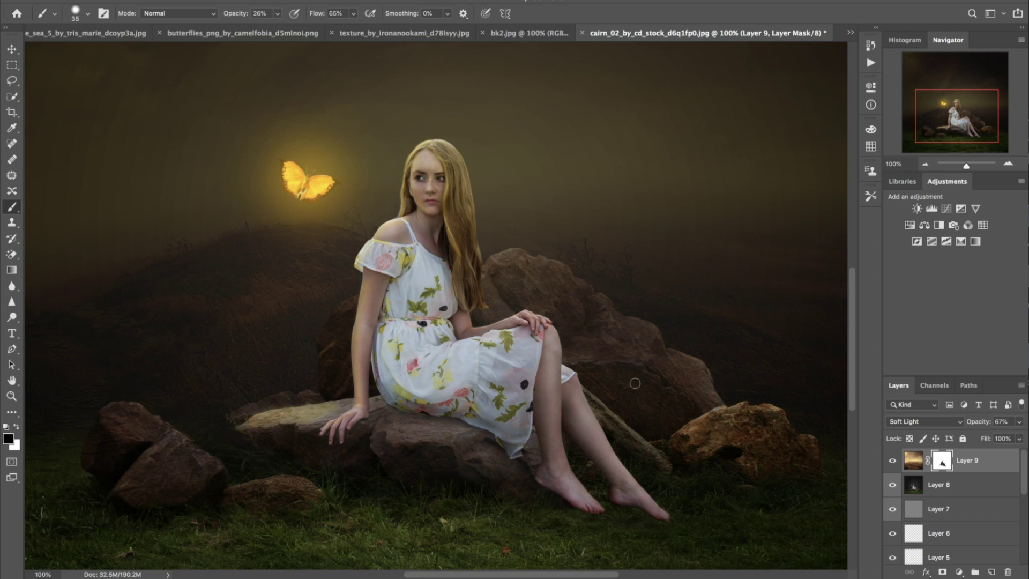
# Add a Curves adjustment layer on top, anchor the midtones and shadows, and lift the black point to output 16
pyautogui.press('super+minus')
pyautogui.press('super+minus')
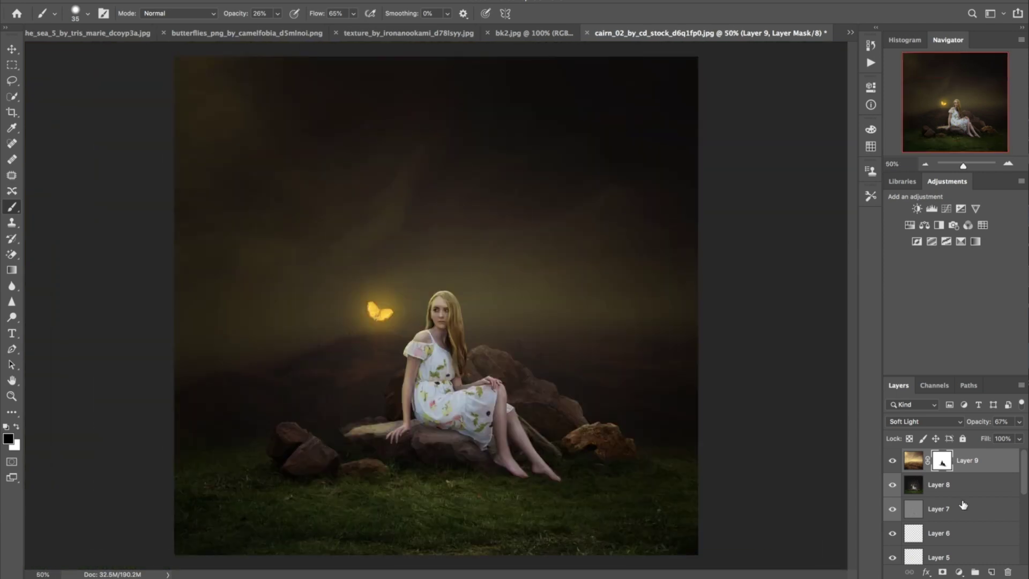
pyautogui.click(958, 571)
pyautogui.click(978, 424)
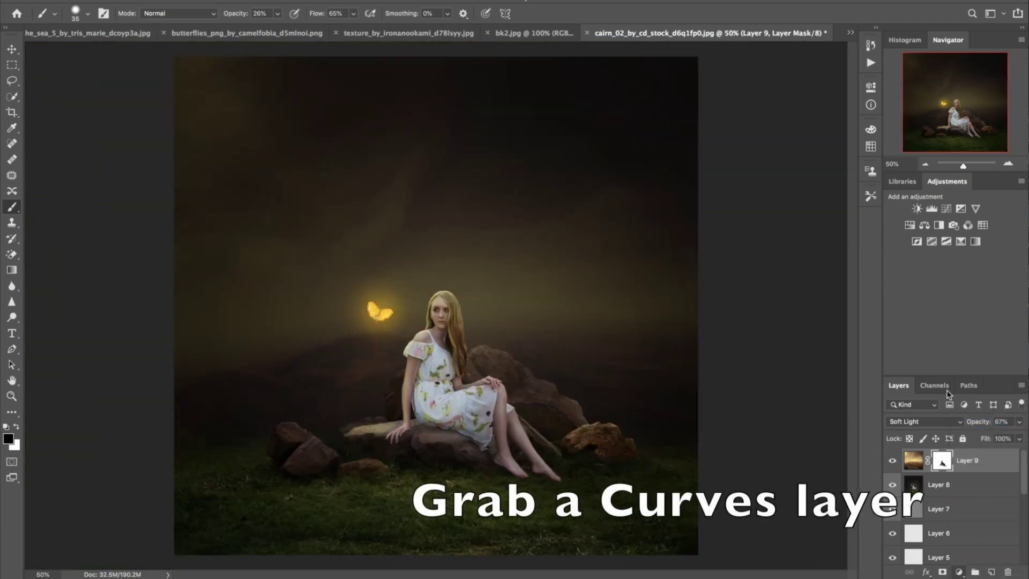
pyautogui.click(799, 189)
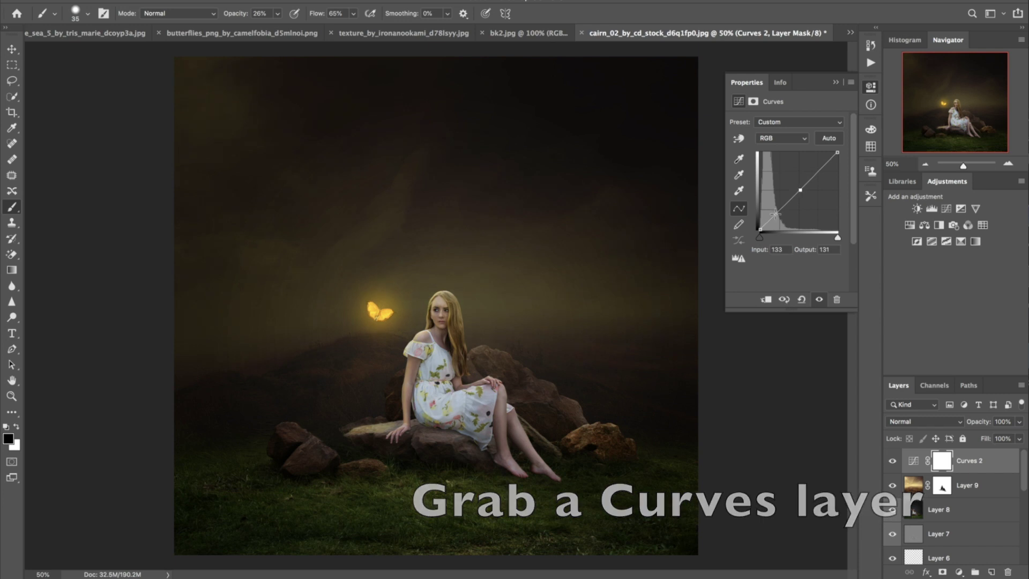
pyautogui.click(779, 210)
pyautogui.moveTo(759, 229); pyautogui.dragTo(749, 224)
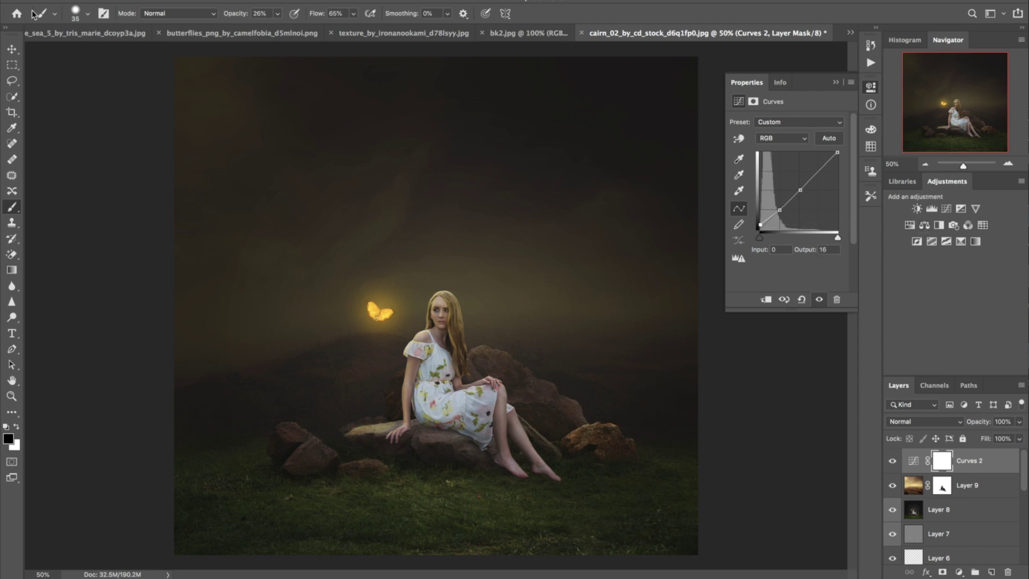
# Copy the grunge texture image into the cairn composite as a new top layer
pyautogui.click(11, 49)
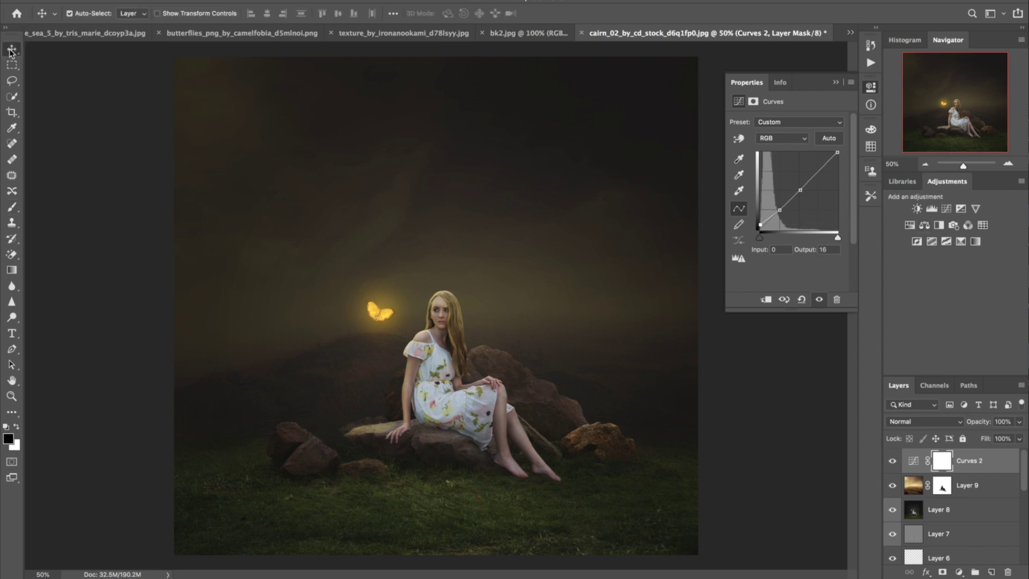
pyautogui.click(380, 33)
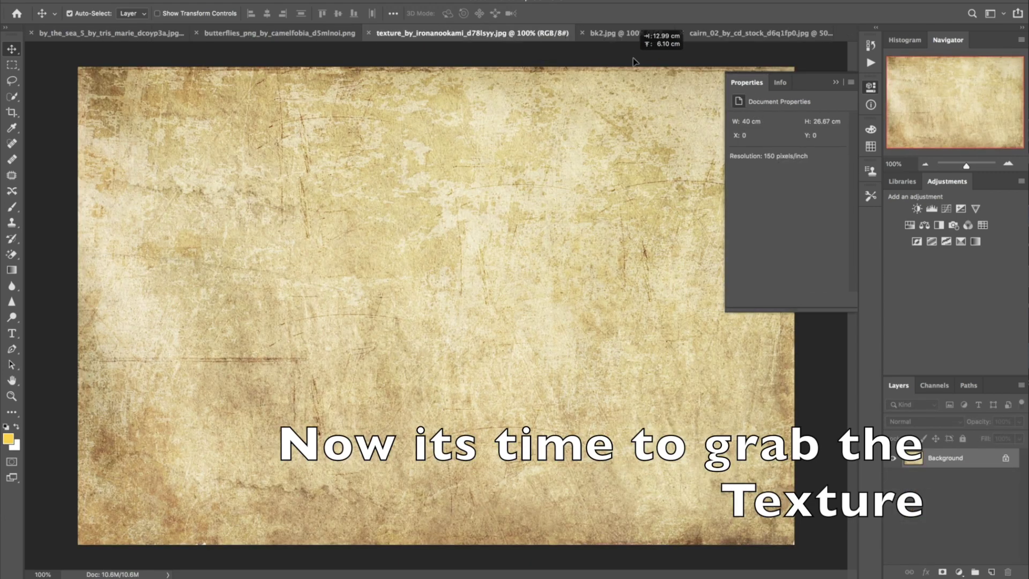
pyautogui.moveTo(713, 40); pyautogui.dragTo(469, 253)
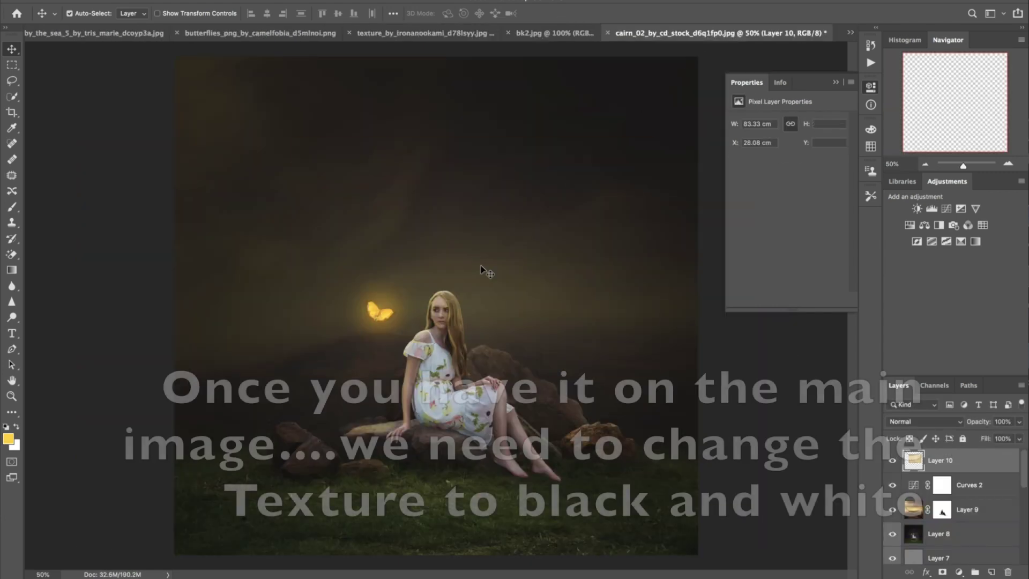
# Turn the texture layer black and white using Hue/Saturation with Saturation at -100
pyautogui.click(164, 1)
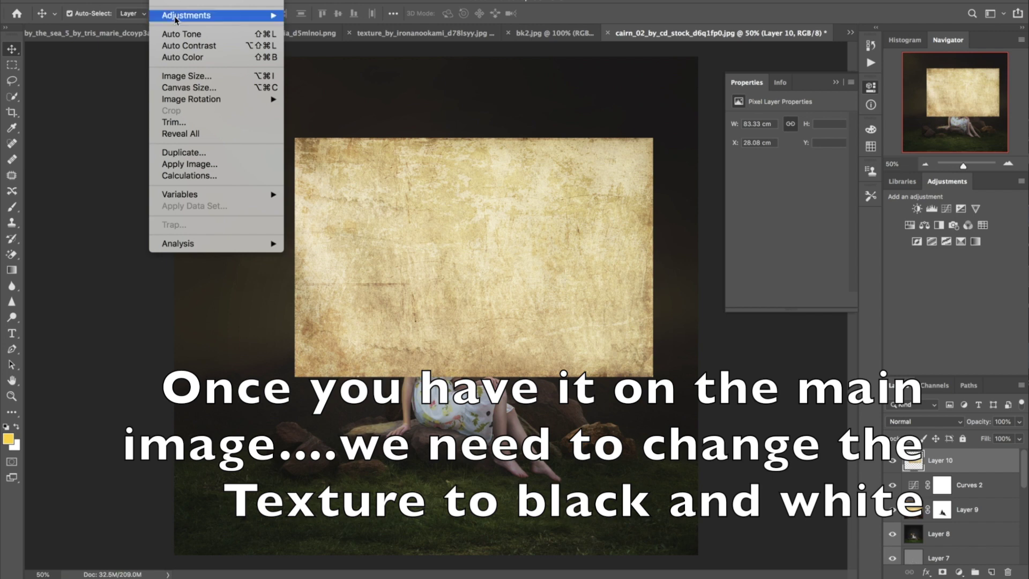
pyautogui.moveTo(207, 12)
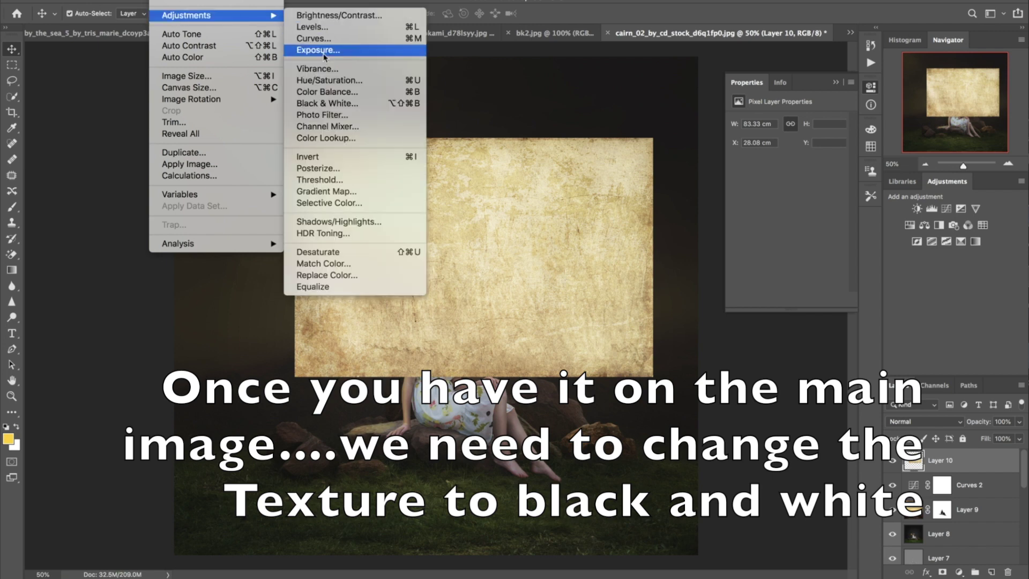
pyautogui.click(330, 81)
pyautogui.moveTo(645, 154); pyautogui.dragTo(555, 146)
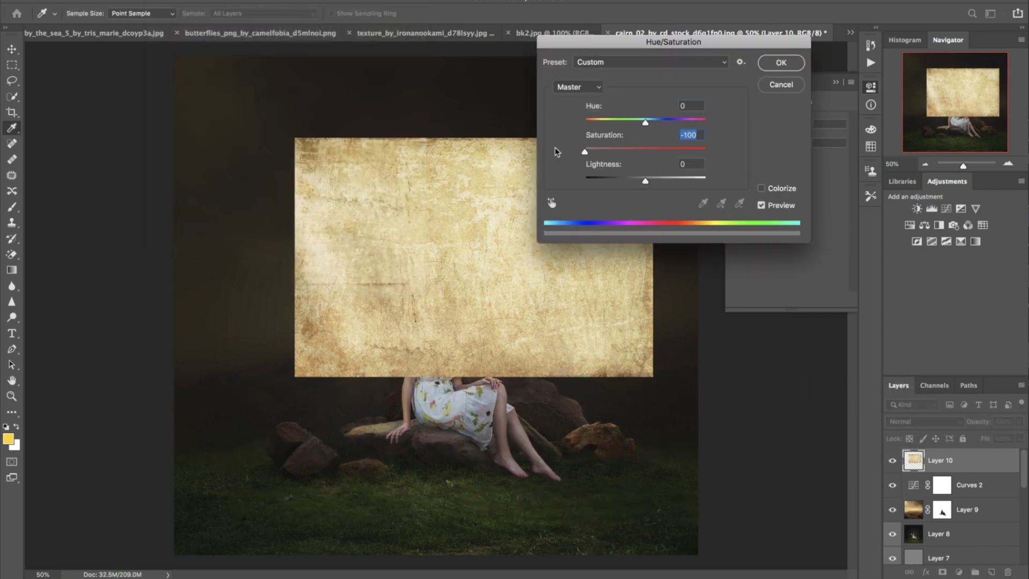
pyautogui.click(780, 62)
# Align the texture to the canvas's upper-left corner and enlarge it to 176.88 cm wide, covering the whole canvas
pyautogui.moveTo(422, 200); pyautogui.dragTo(304, 117)
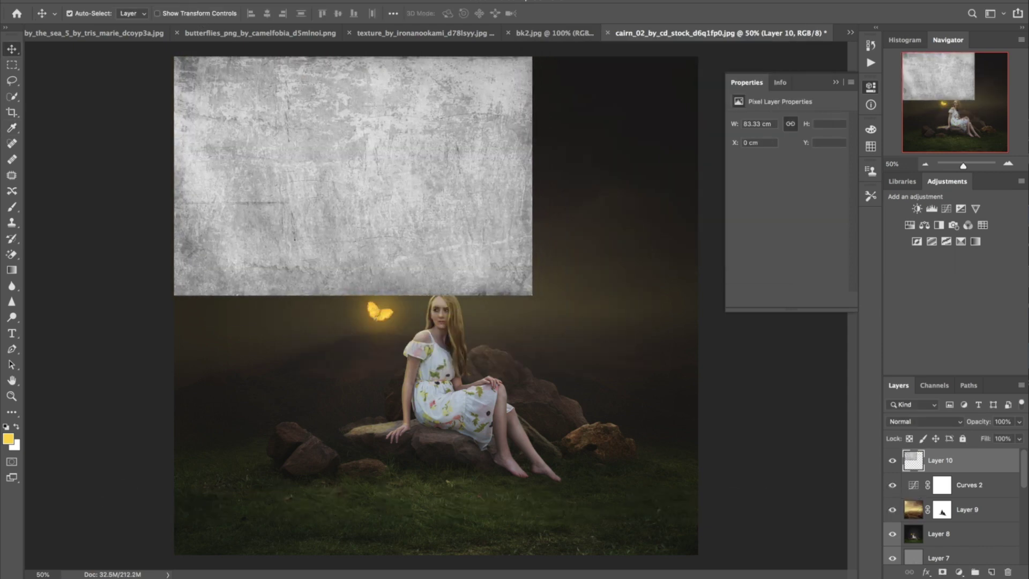
pyautogui.click(134, 1)
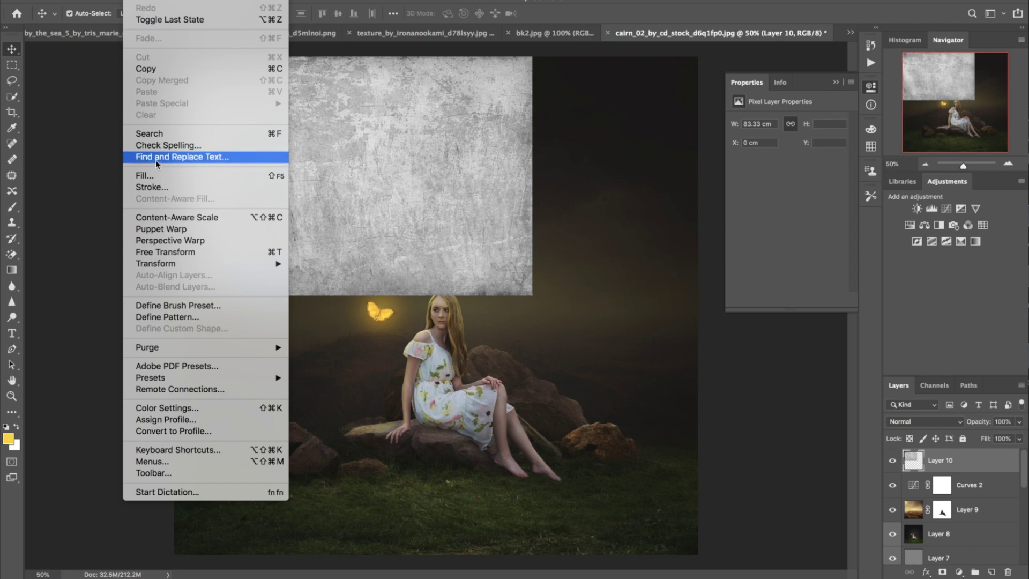
pyautogui.click(156, 252)
pyautogui.moveTo(532, 294); pyautogui.dragTo(761, 562)
pyautogui.moveTo(358, 243); pyautogui.dragTo(327, 243)
pyautogui.click(593, 13)
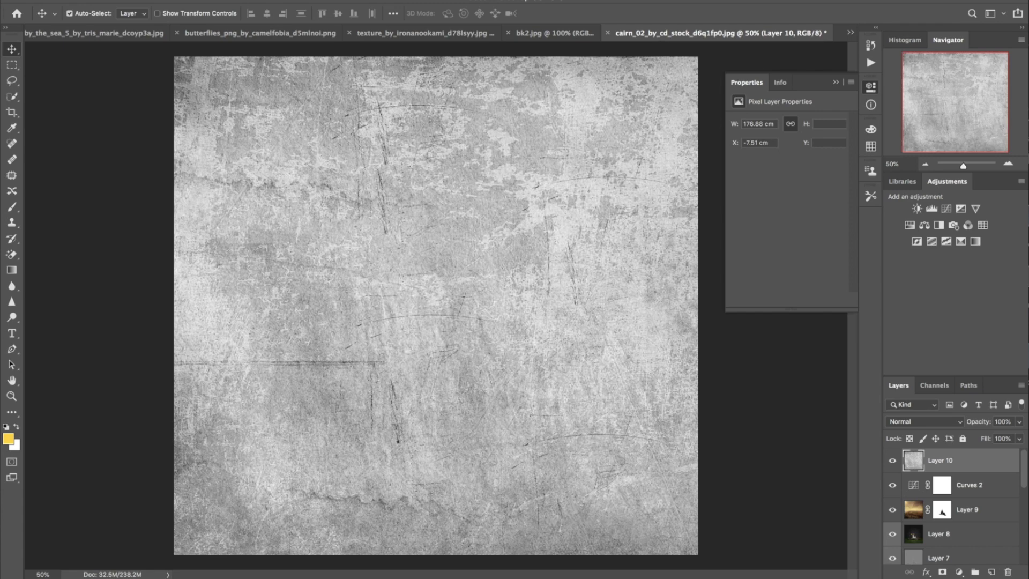
# Blend the texture layer in Soft Light mode at 10% opacity and shift it left to X -18.77 cm
pyautogui.click(932, 422)
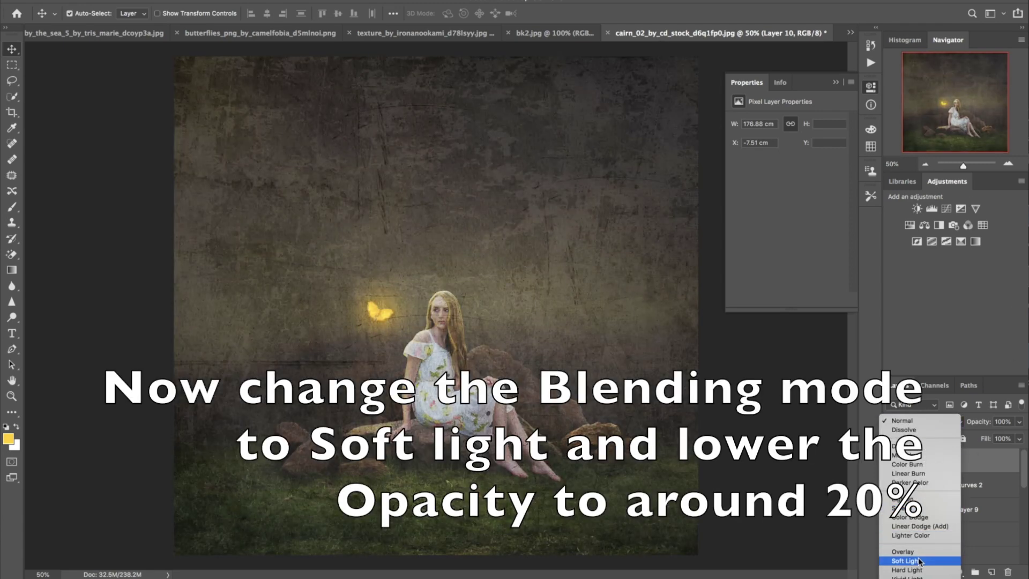
pyautogui.click(920, 561)
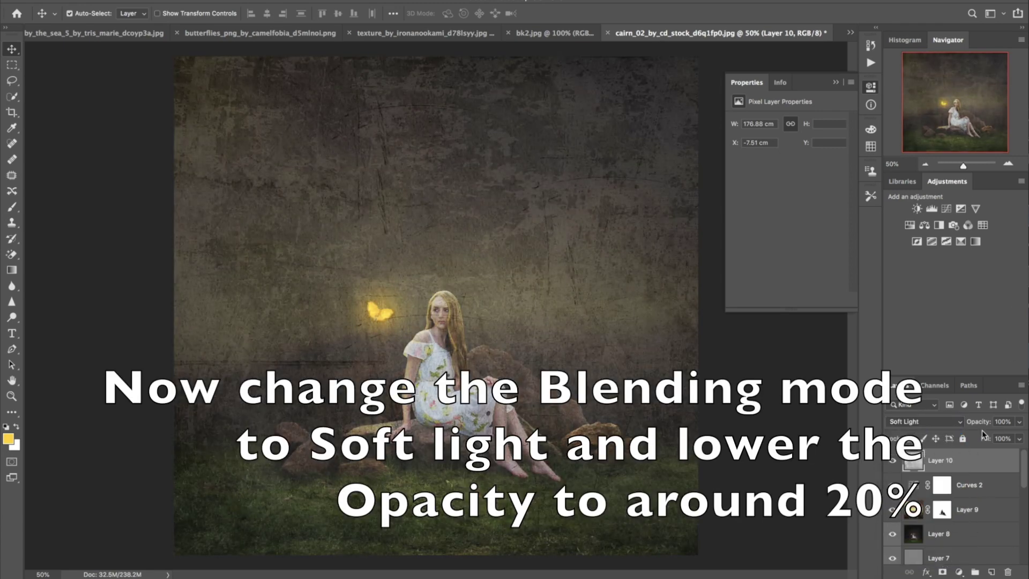
pyautogui.moveTo(983, 426); pyautogui.dragTo(934, 428)
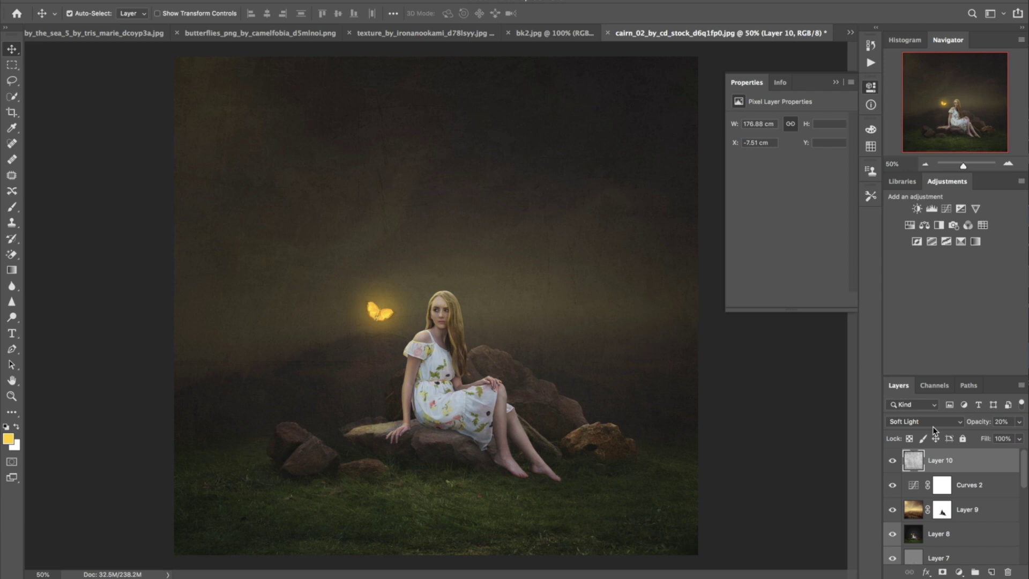
pyautogui.moveTo(604, 494); pyautogui.dragTo(555, 496)
pyautogui.moveTo(980, 425); pyautogui.dragTo(976, 426)
# Add an Exposure adjustment layer on top with Exposure +0.16, Offset +0.0407 and Gamma Correction 0.77
pyautogui.click(957, 571)
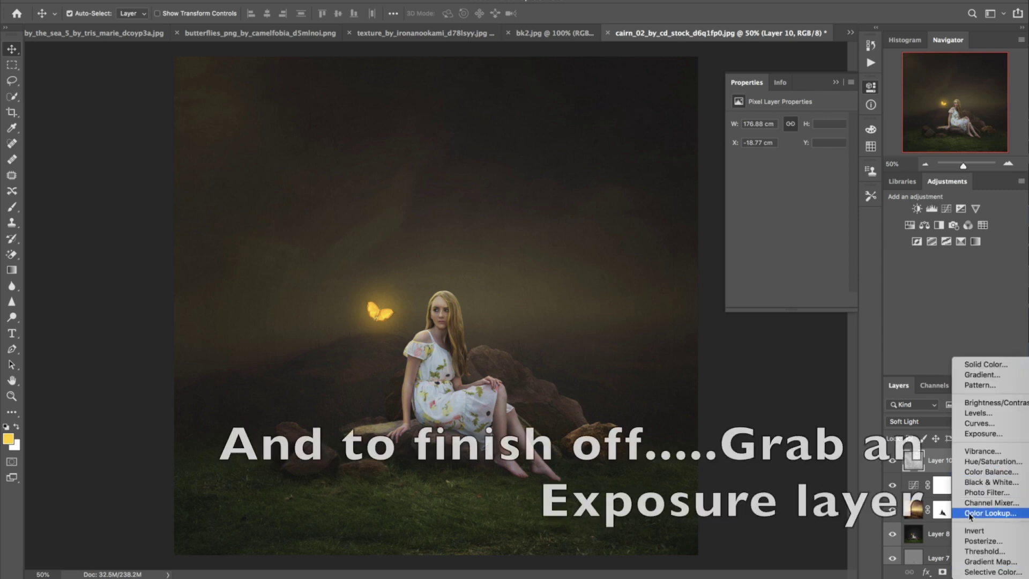
pyautogui.click(973, 434)
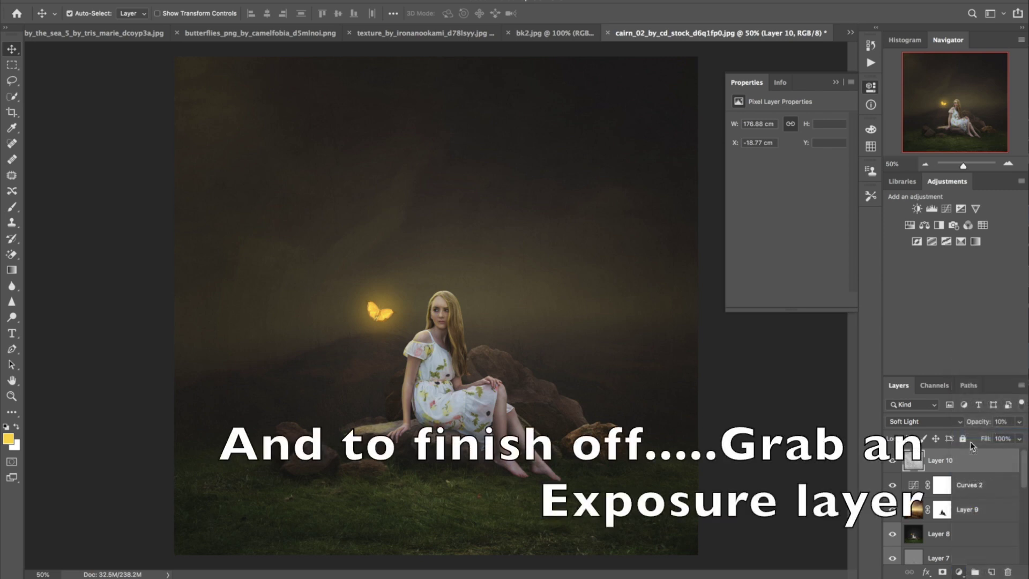
pyautogui.moveTo(787, 152); pyautogui.dragTo(797, 200)
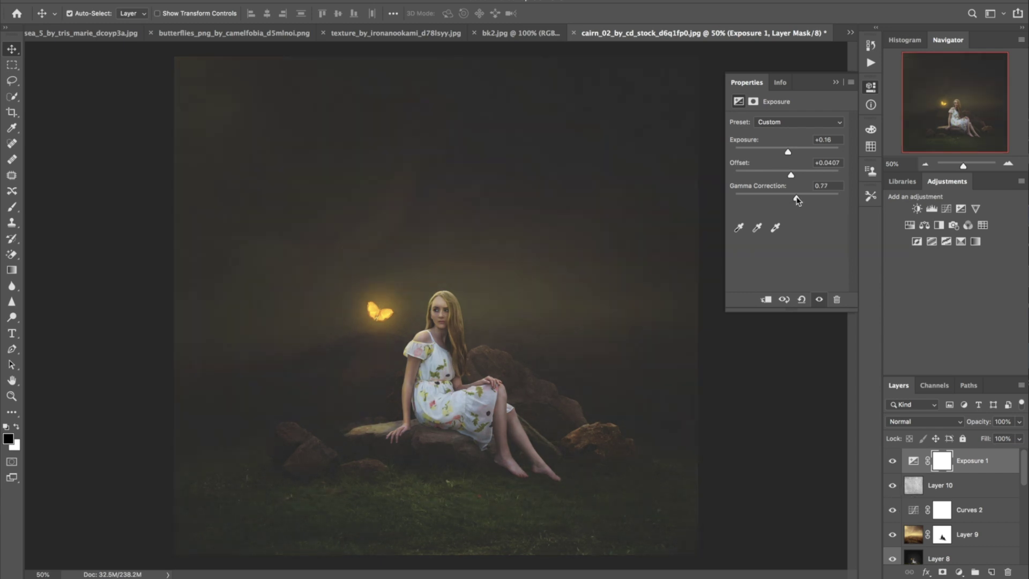